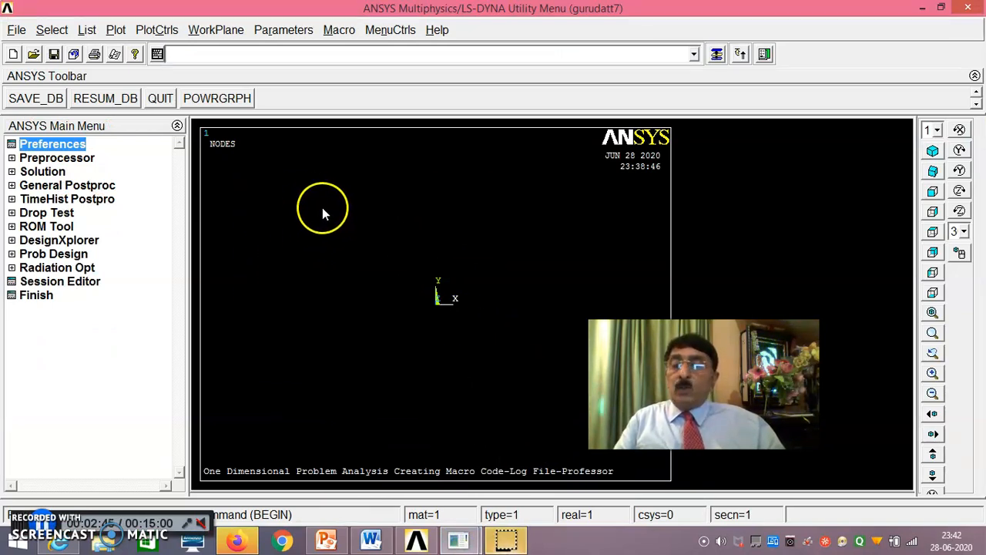
Check the current analysis title without changing it
click(15, 31)
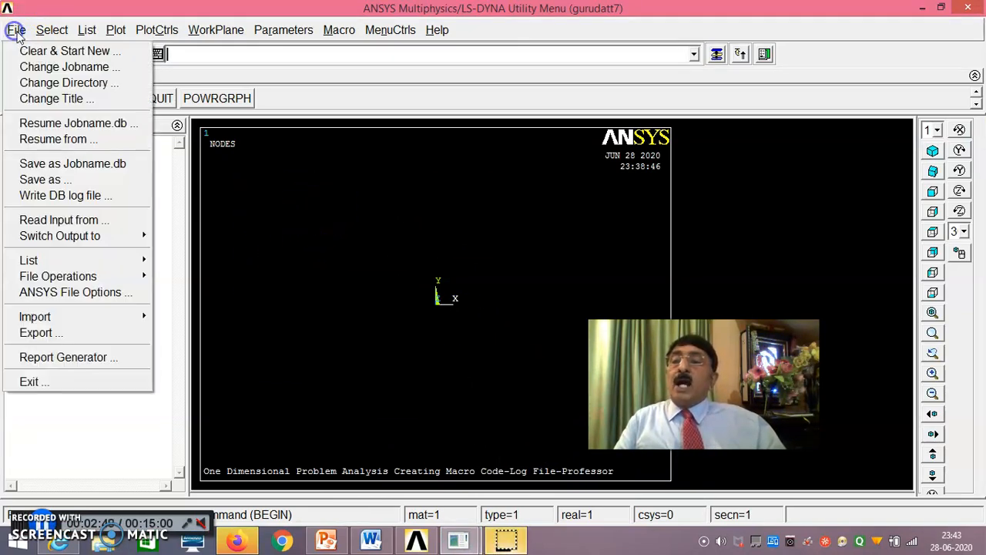
click(69, 99)
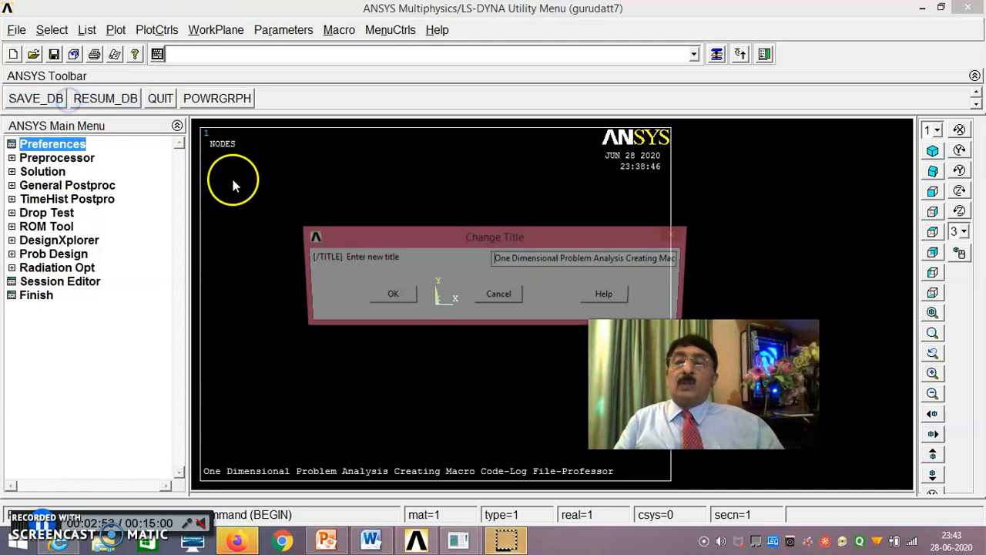
click(500, 298)
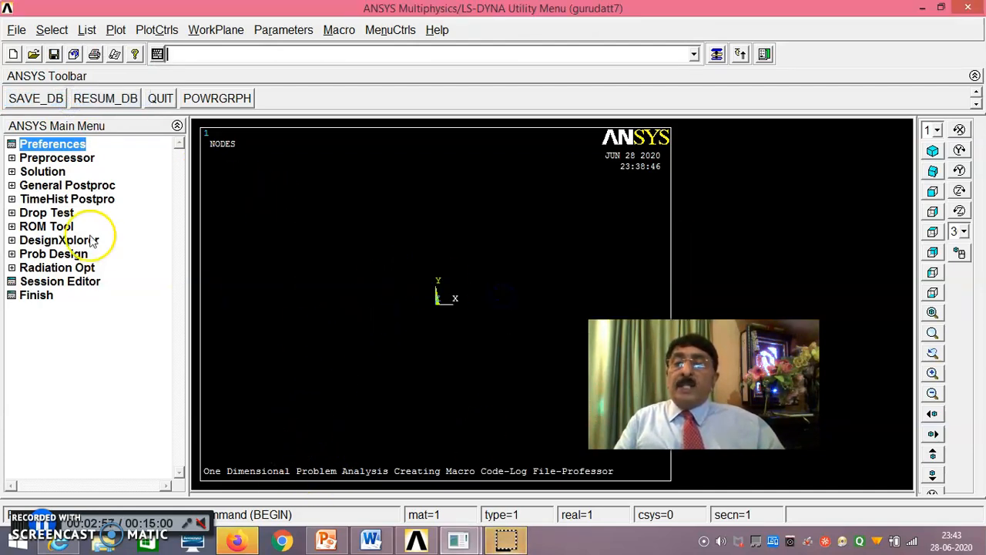
Review the commands recorded so far in the session log file and close it
click(17, 30)
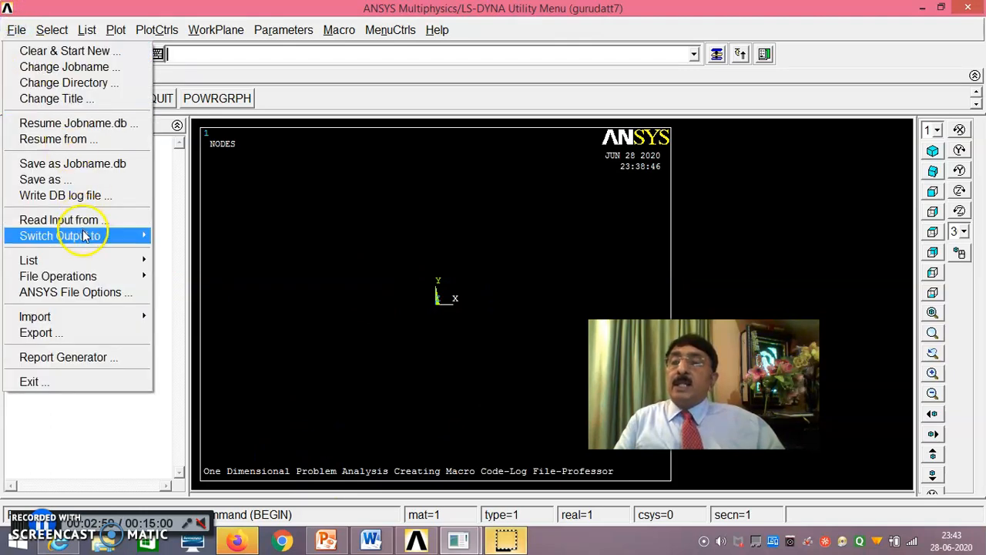
mouse_move(85, 259)
click(181, 260)
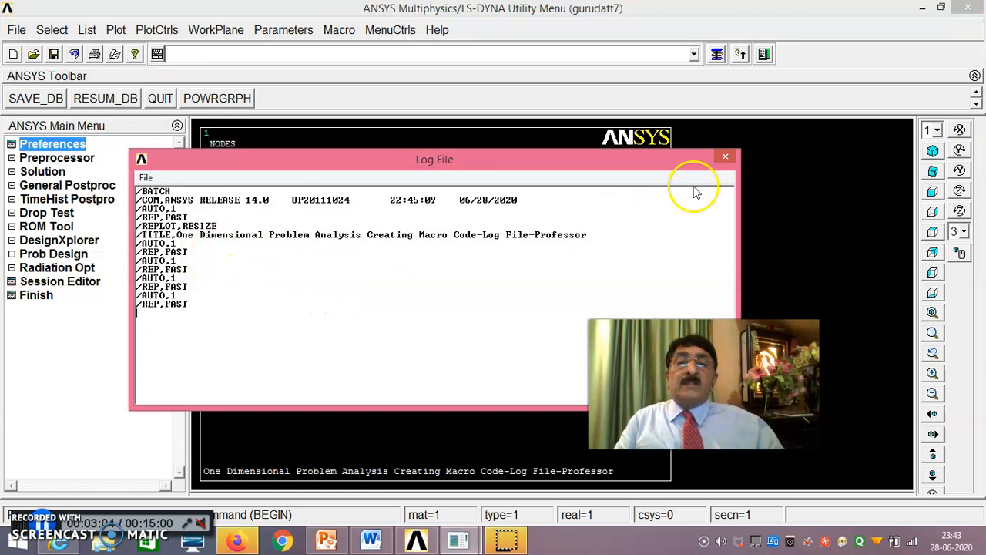
click(145, 178)
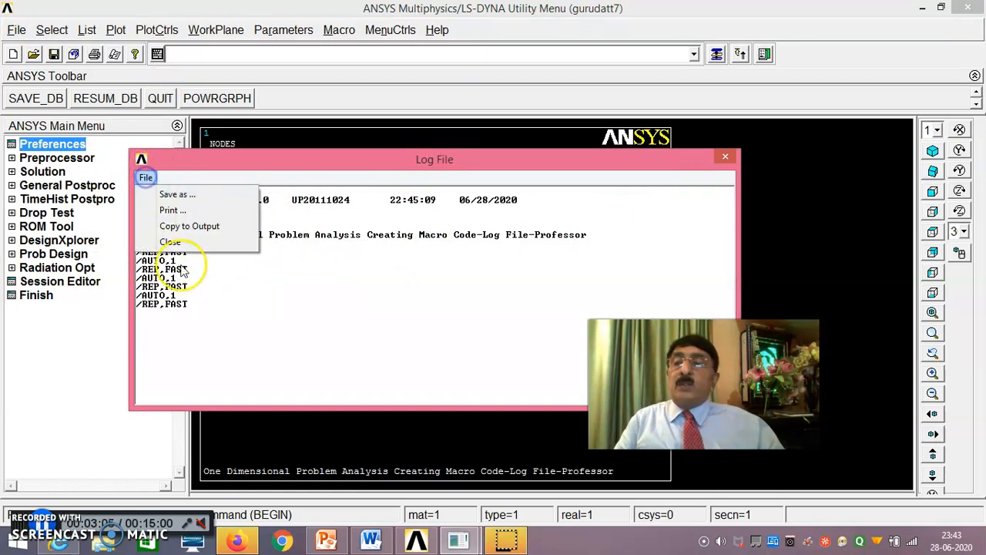
click(177, 244)
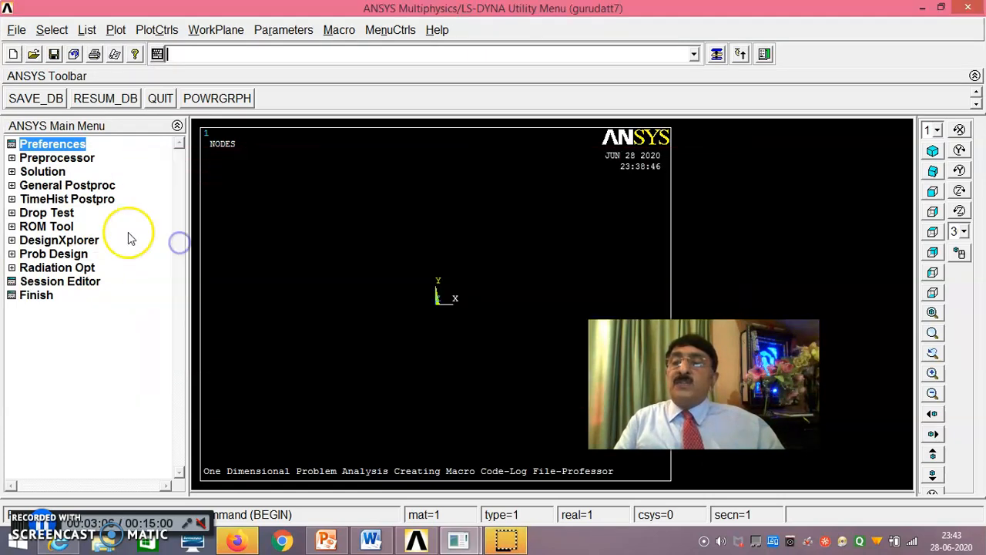
Filter the GUI preferences to the Structural discipline, keeping the h-Method option
click(58, 146)
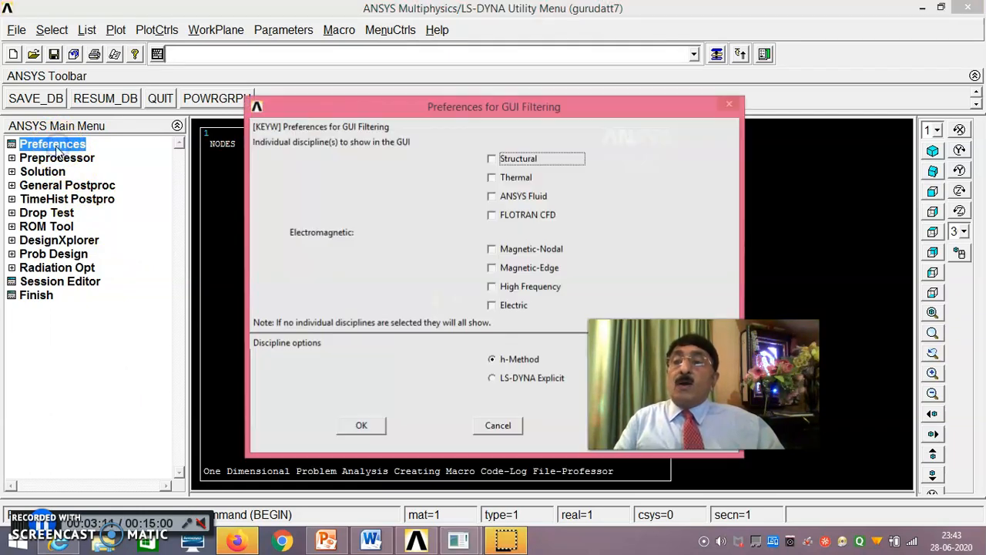
click(493, 160)
click(365, 425)
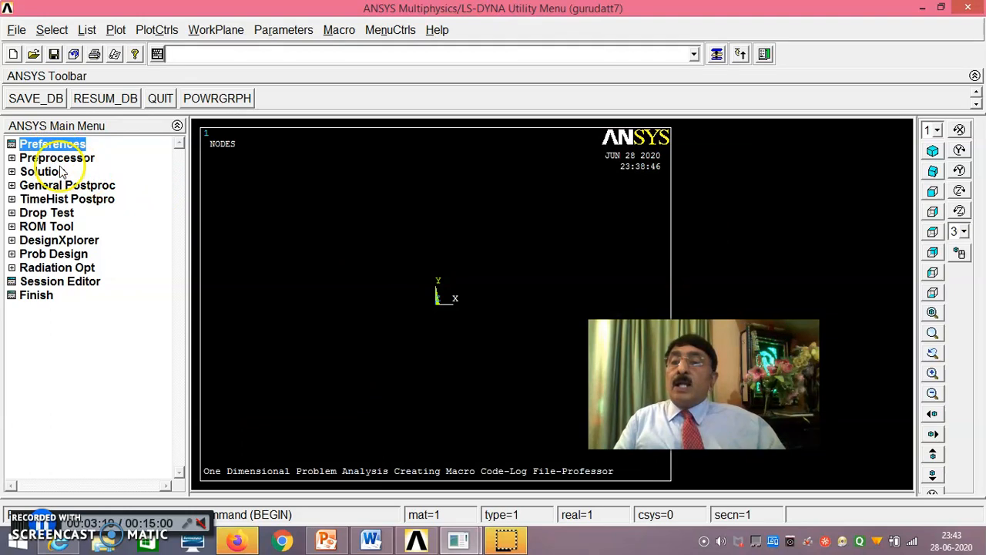
Examine the log file for the commands generated by the Structural preference setting, and close it
click(14, 31)
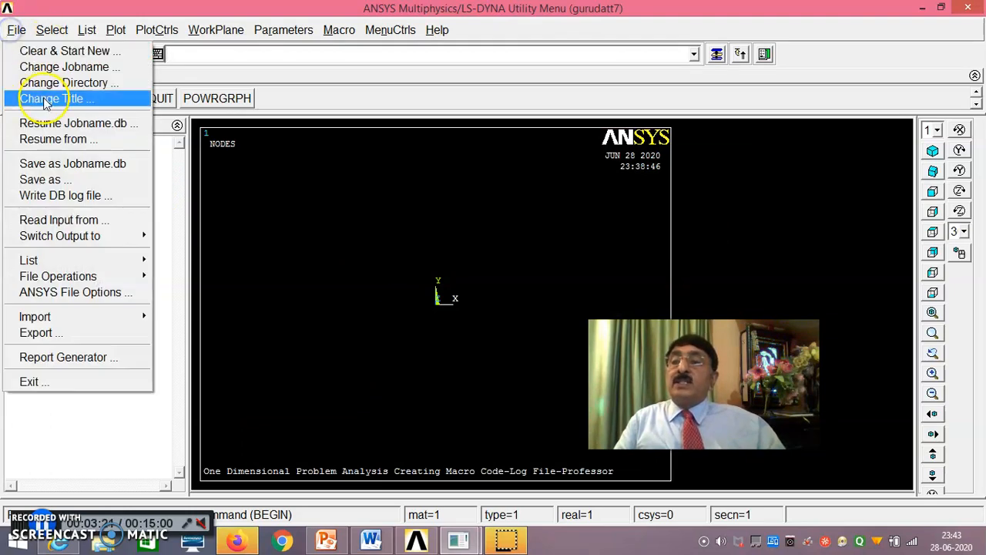
mouse_move(78, 260)
click(173, 262)
scroll(254, 347, down, 3)
scroll(264, 307, down, 1)
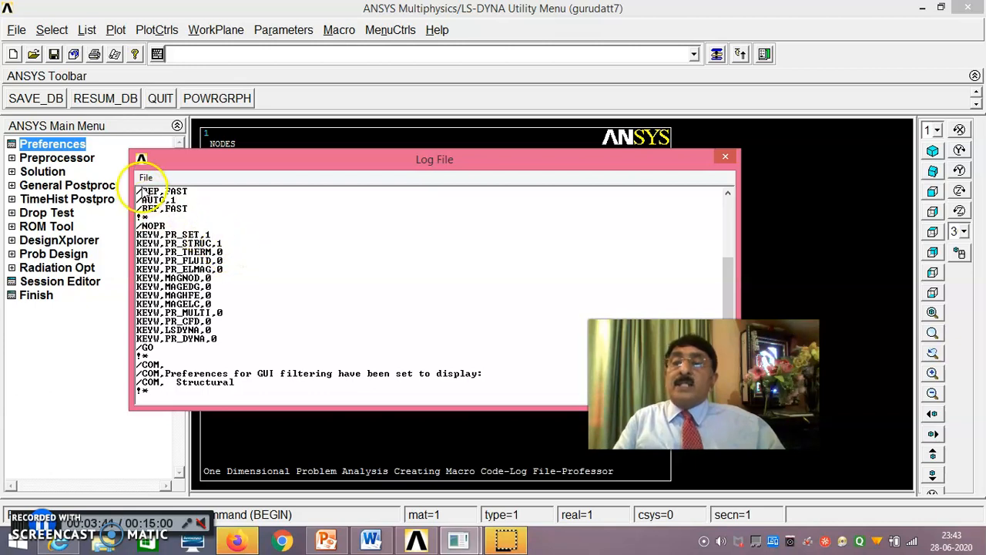
click(148, 178)
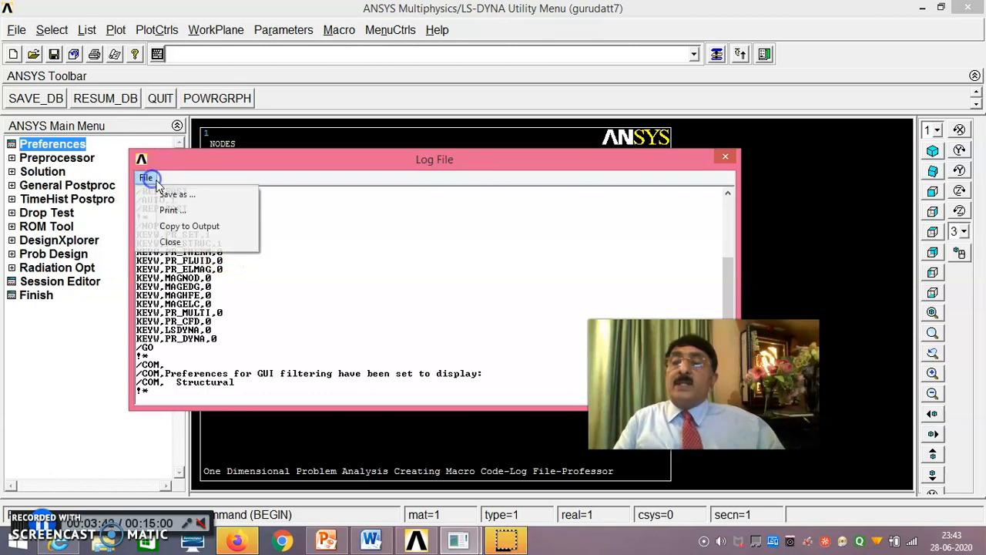
click(190, 242)
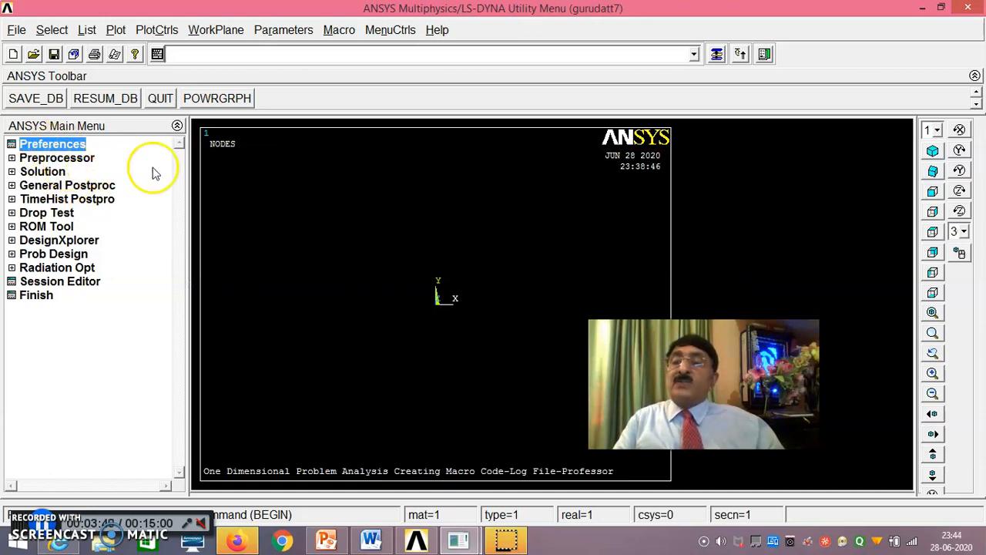
Add the structural link element 3D finit stn 180 as element type 1
click(69, 159)
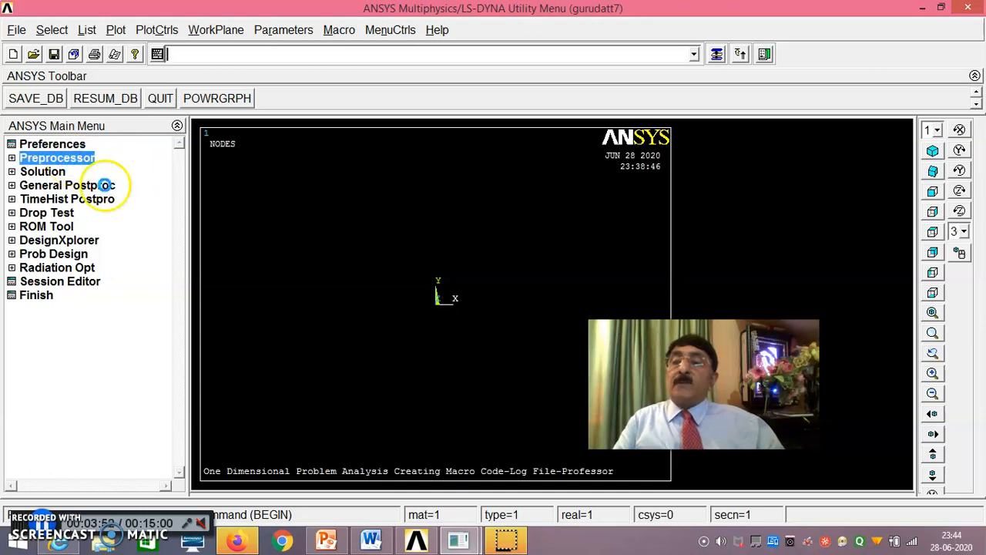
click(54, 158)
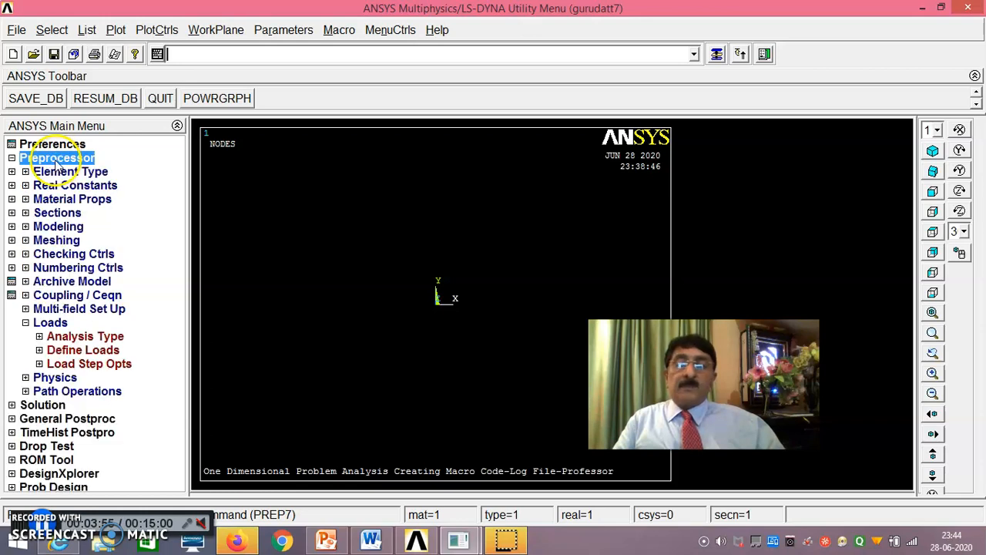
click(55, 172)
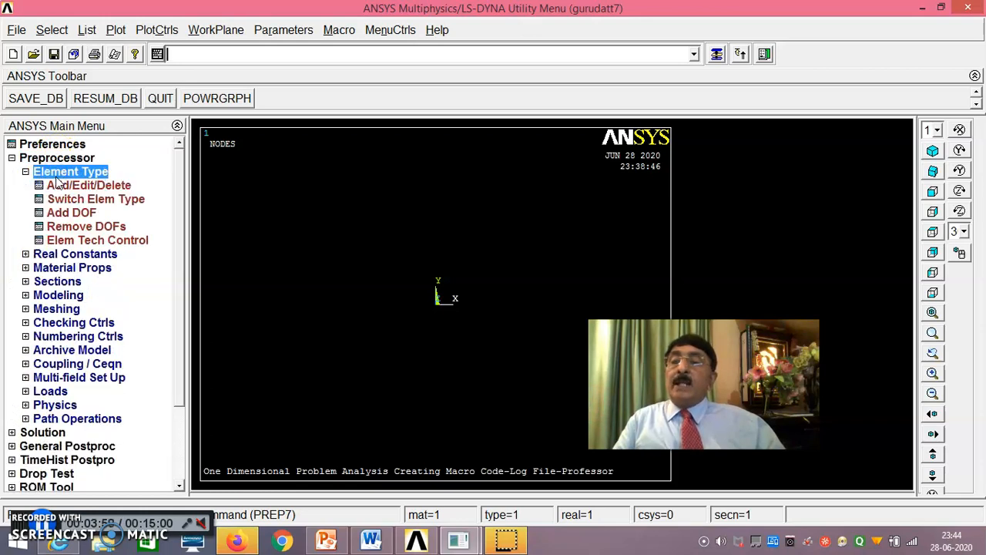
click(69, 186)
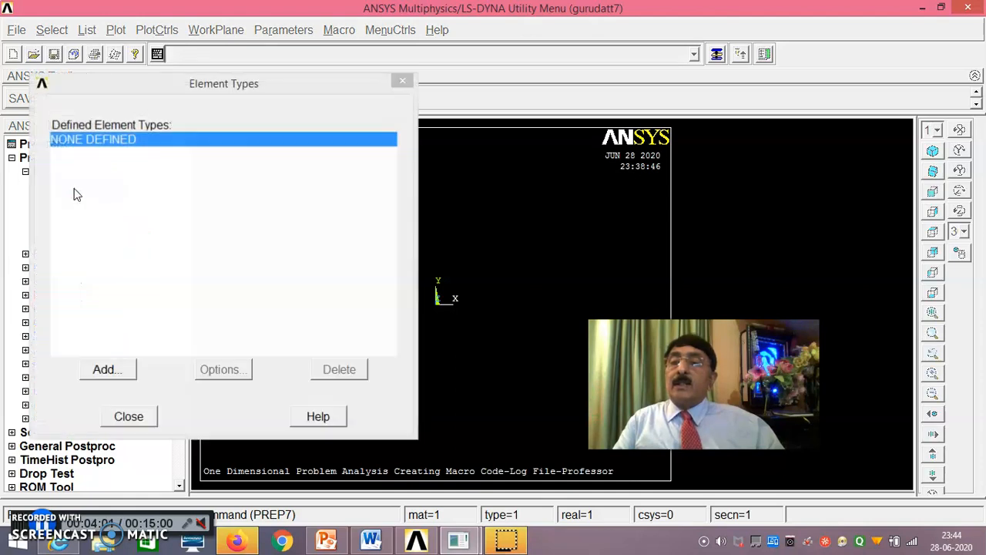
click(108, 370)
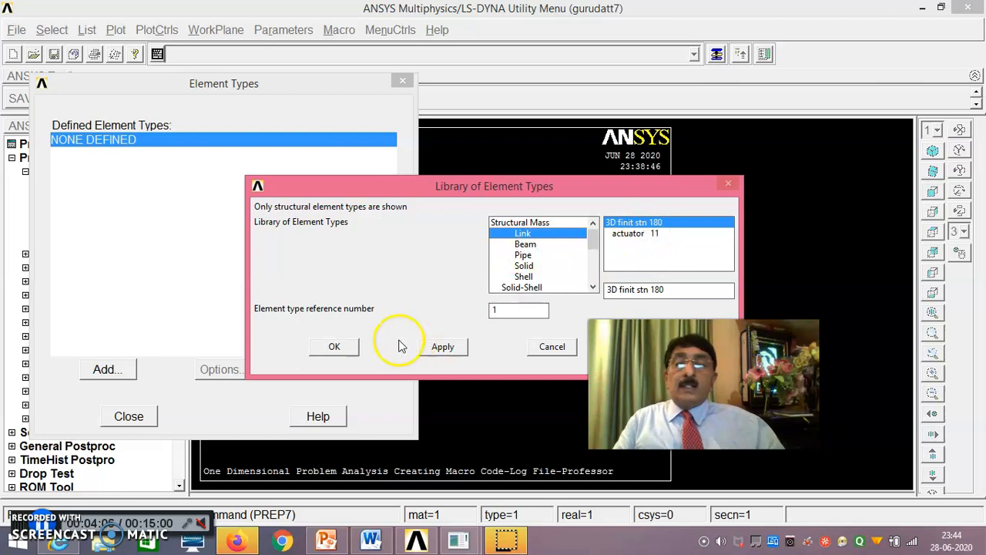
click(334, 347)
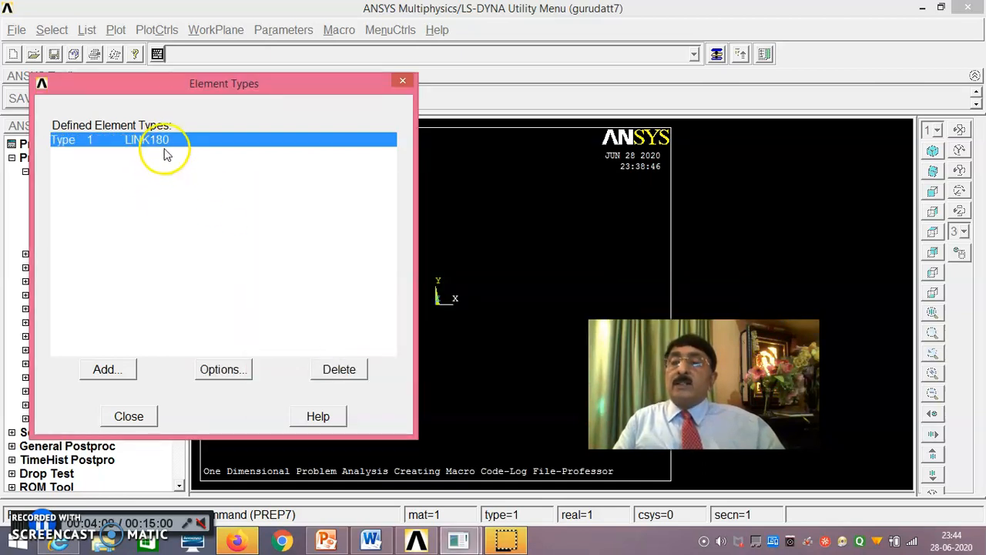
click(128, 416)
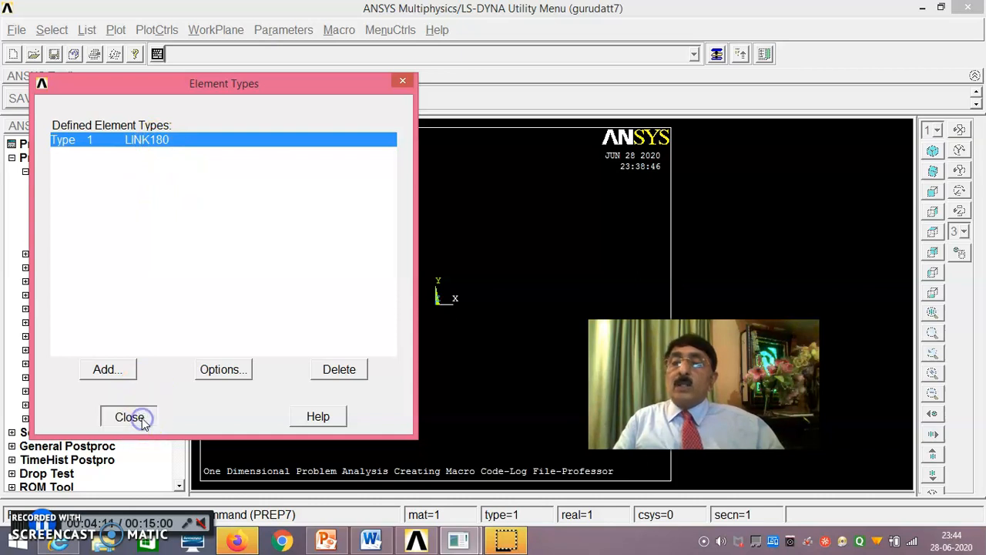
Define real constant set 1 for LINK180 with a cross-sectional area of 900
click(133, 256)
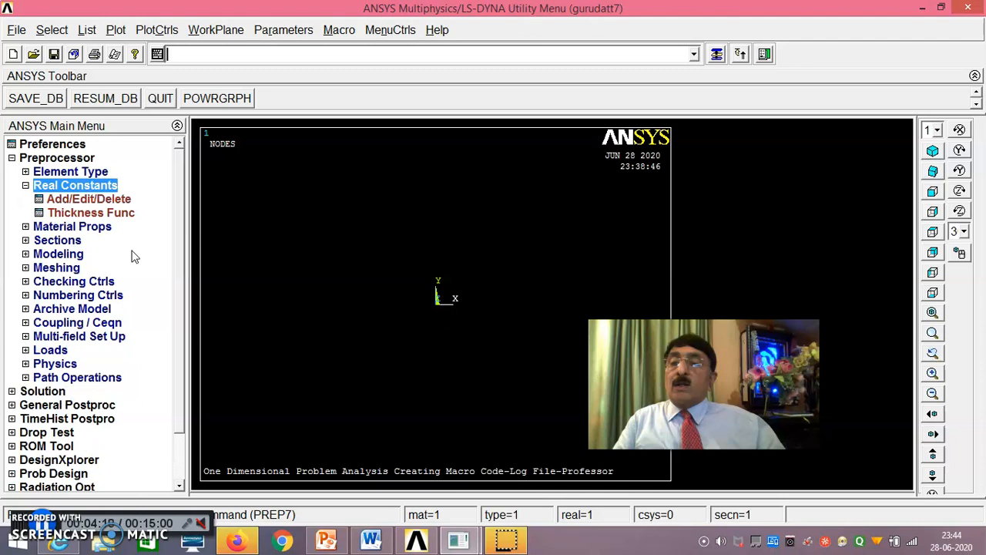
key(Down)
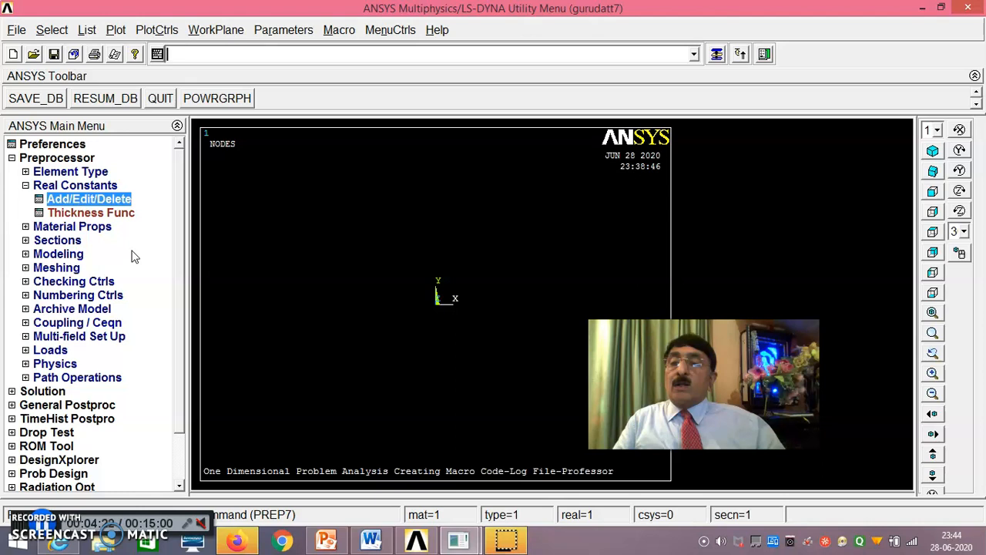
key(Return)
key(Return)
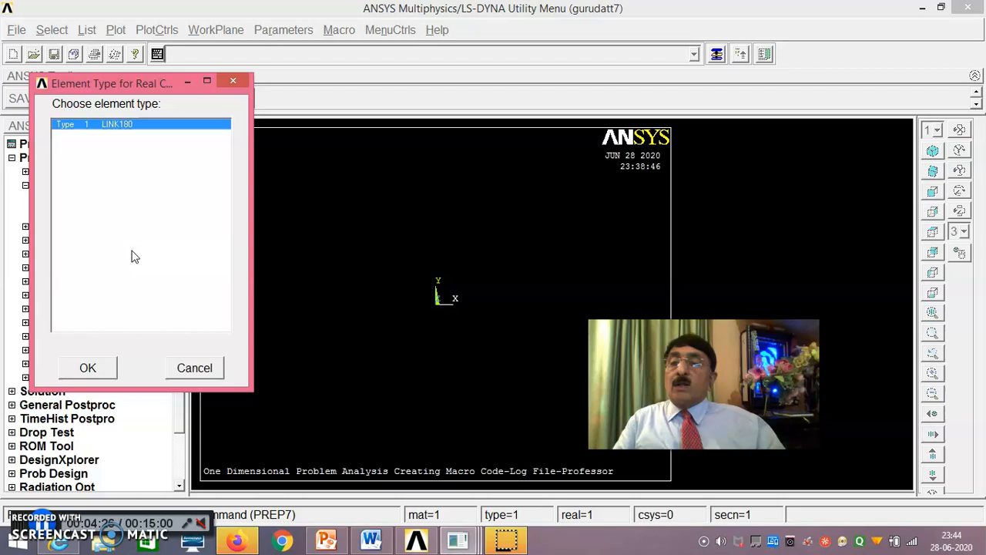
key(Return)
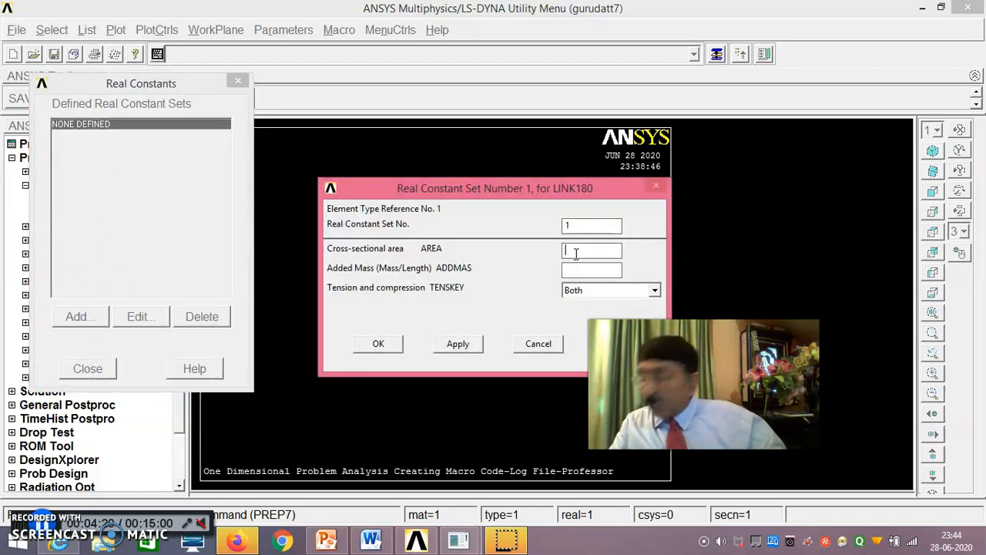
text(900)
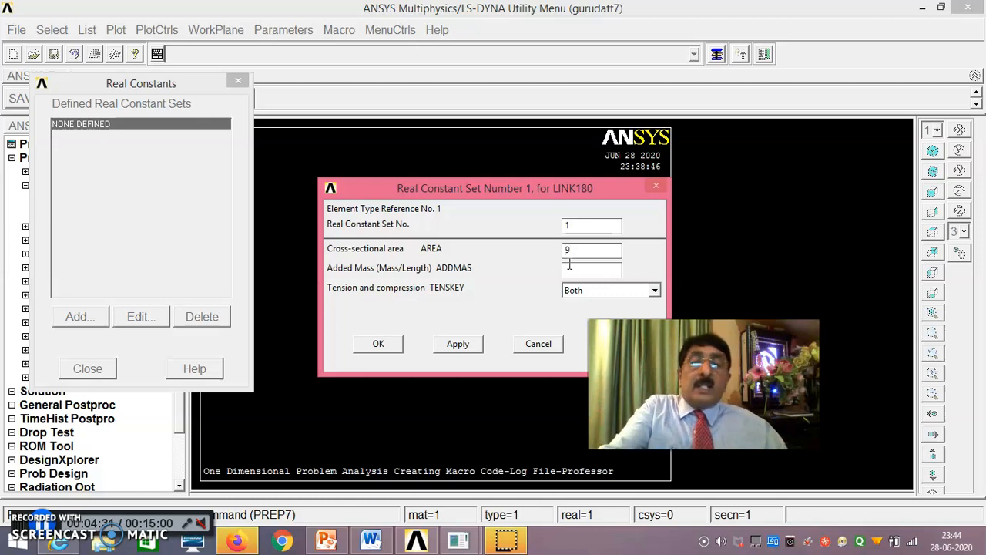
click(459, 347)
Define real constant set 2 for LINK180 with a cross-sectional area of 600, and close the real constants list
click(589, 230)
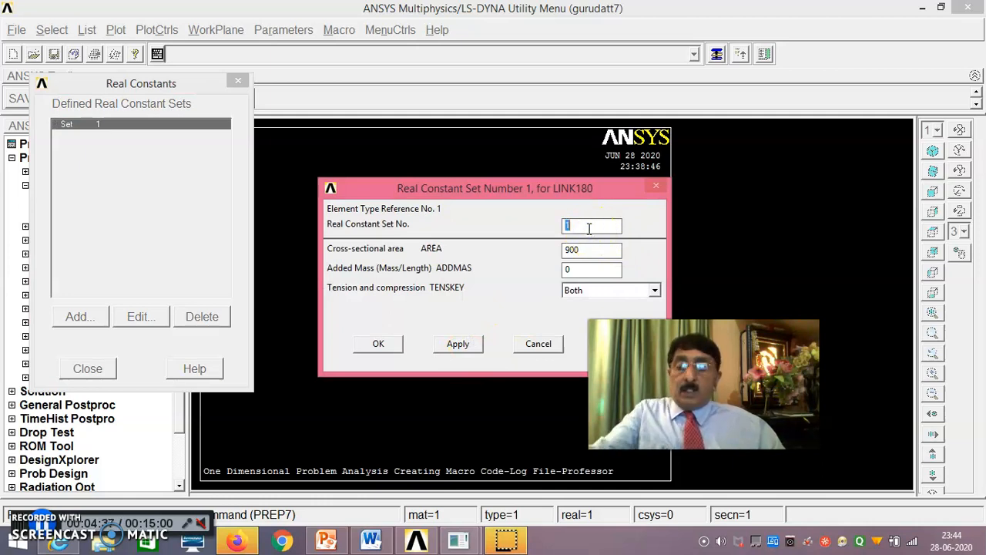
text(2)
double_click(595, 252)
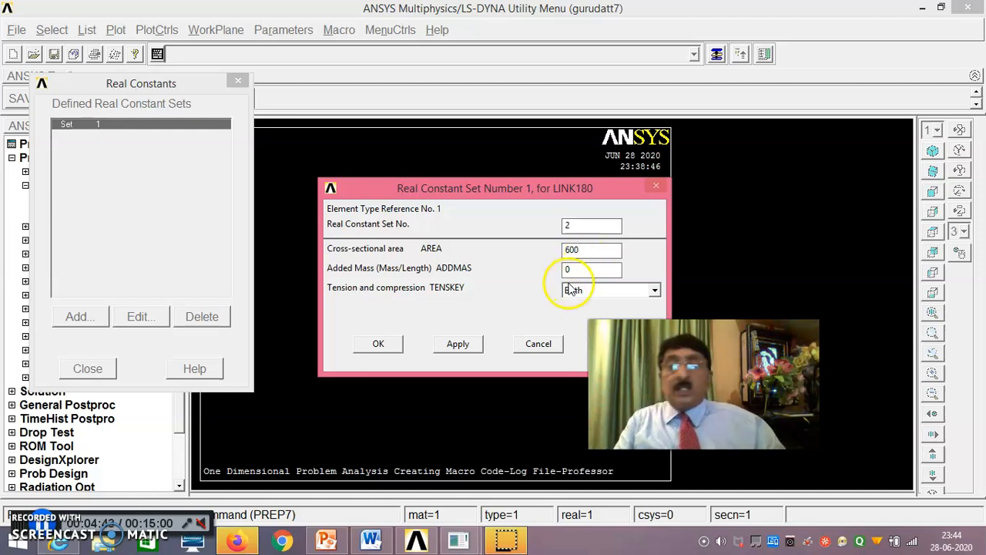
click(383, 345)
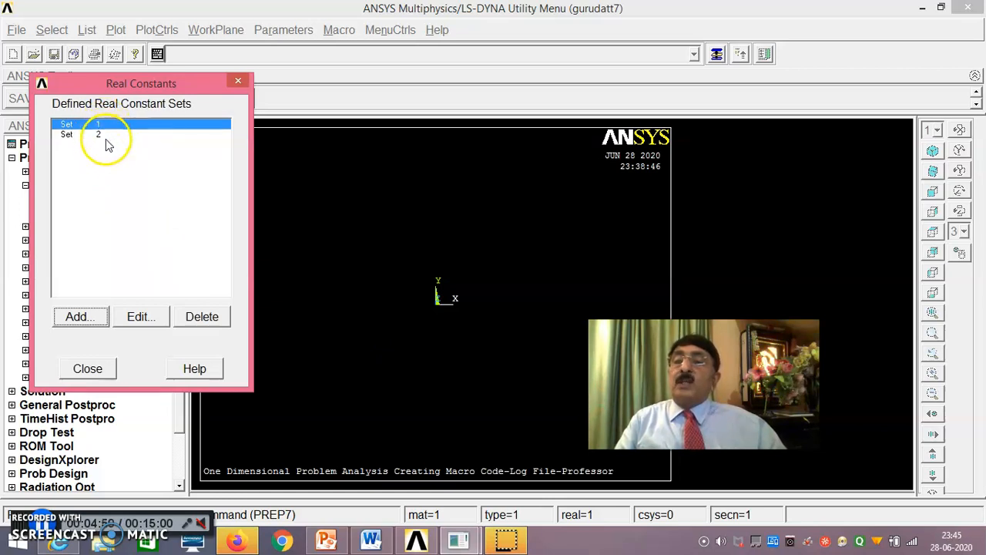
click(88, 369)
Define material model 1 as structural linear elastic isotropic with EX 2e5, leaving PRXY blank and accepting its zero default
click(86, 228)
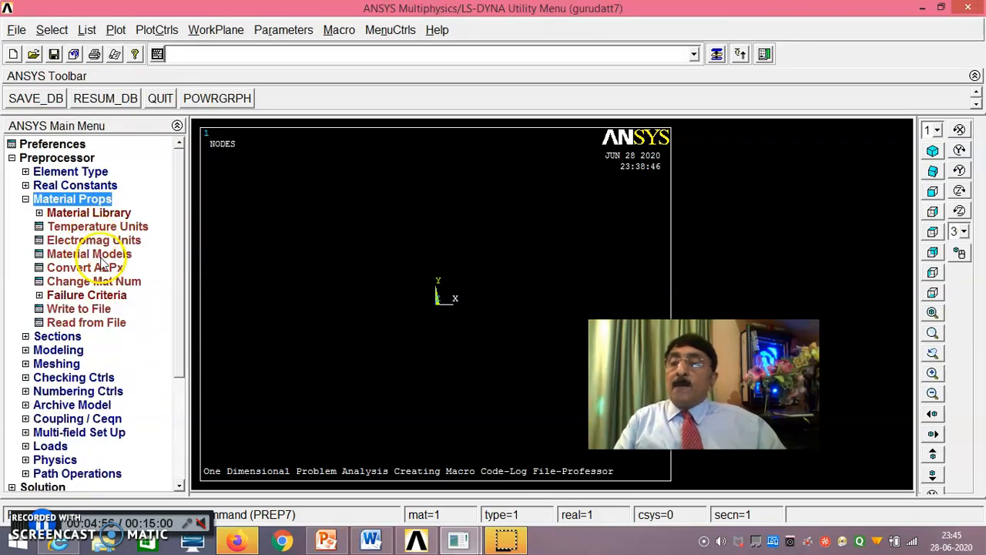
click(100, 255)
click(114, 262)
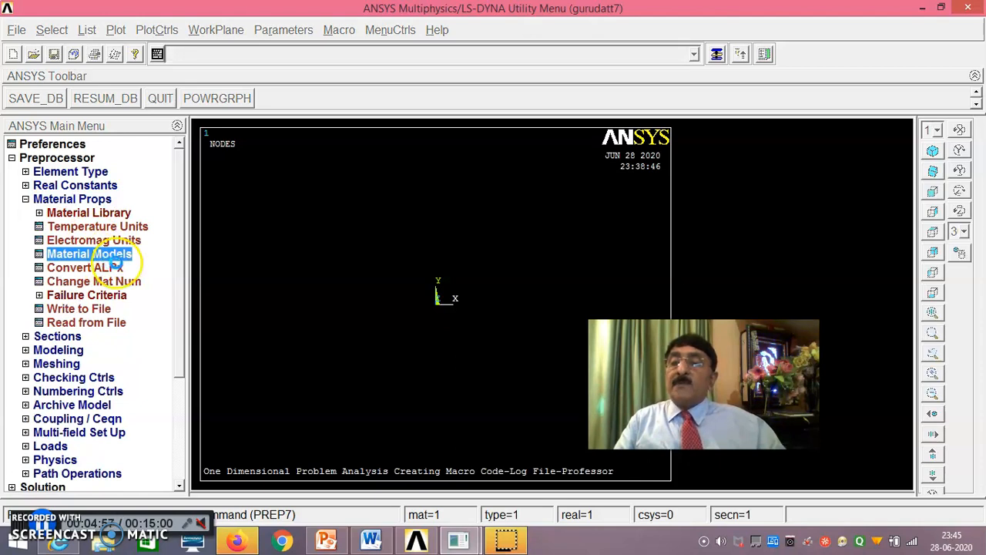
double_click(527, 246)
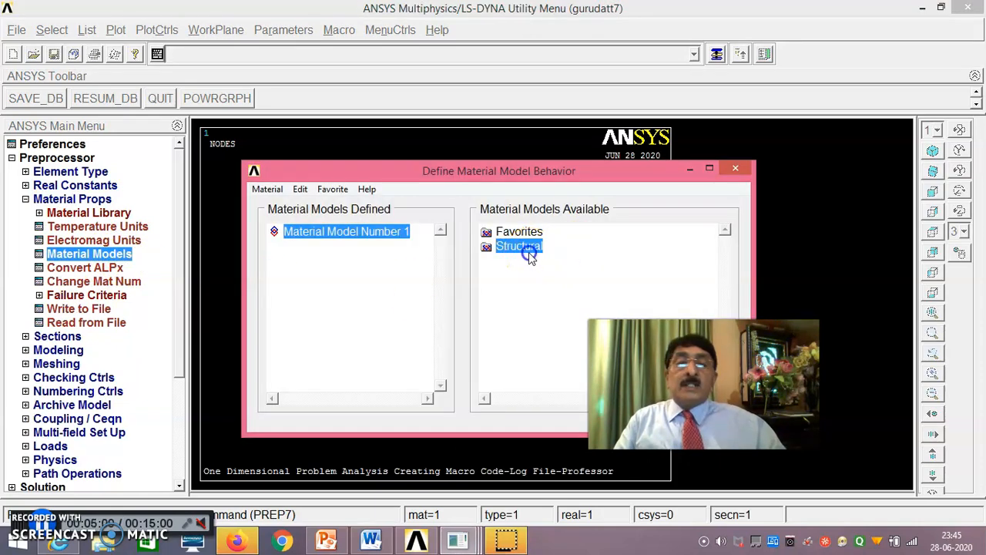
double_click(536, 262)
double_click(556, 275)
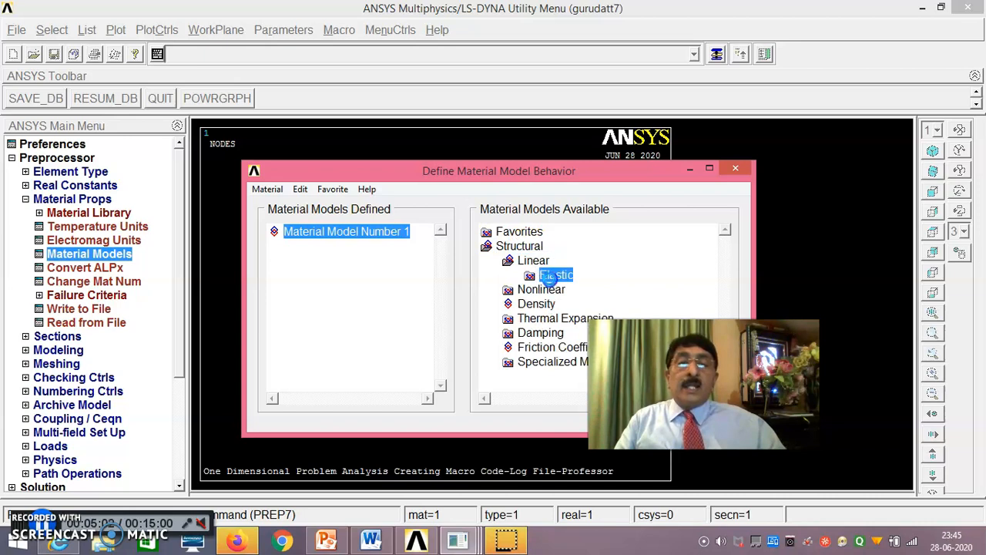
click(600, 291)
double_click(604, 290)
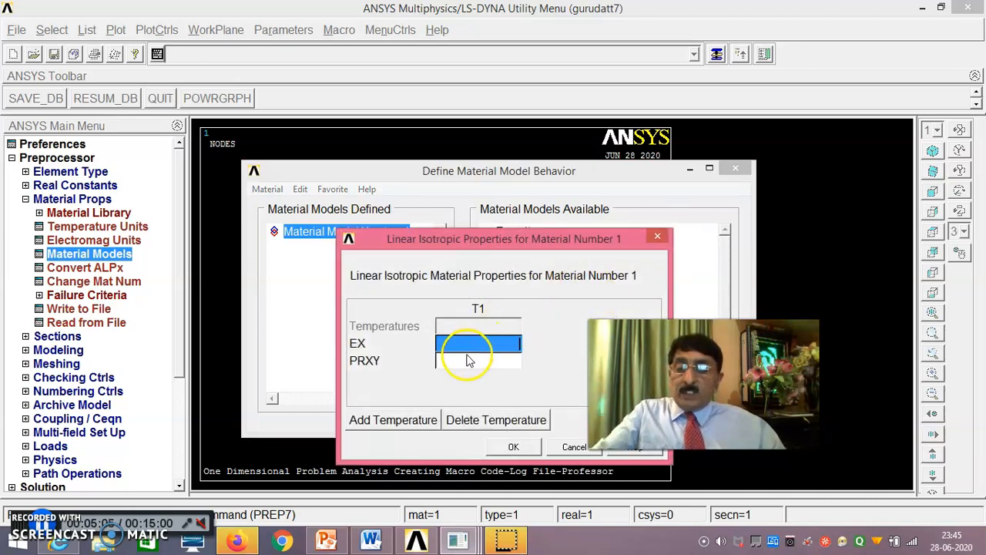
text(2e5)
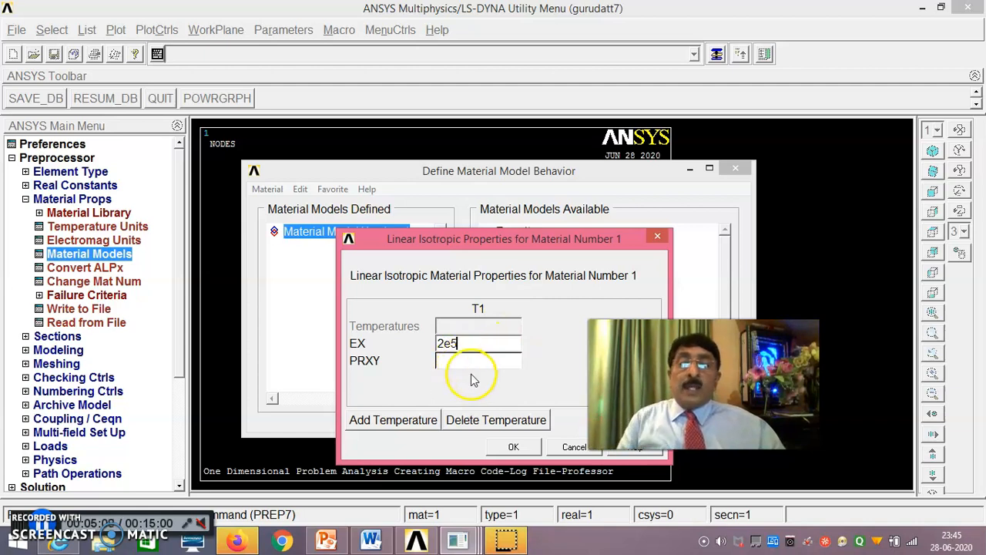
click(511, 448)
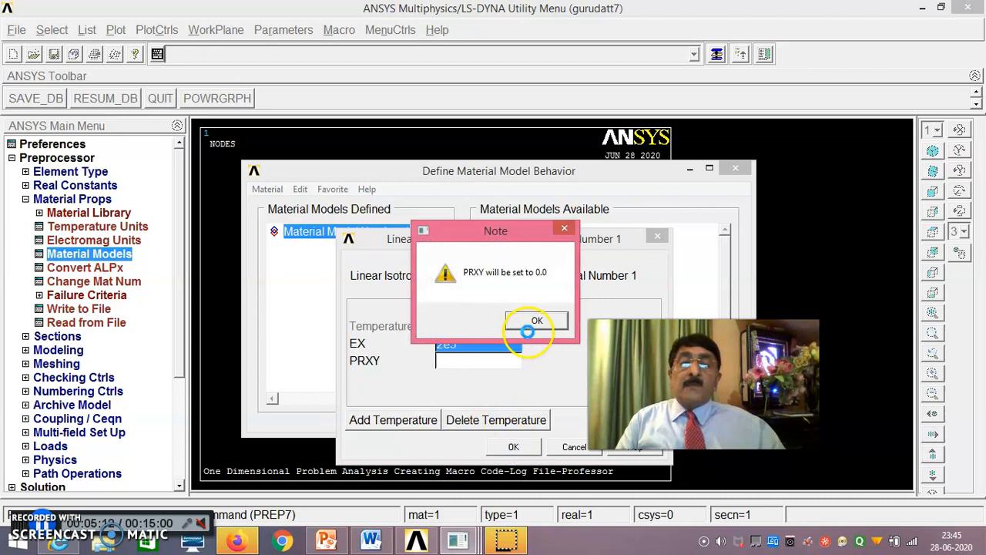
click(535, 321)
click(508, 446)
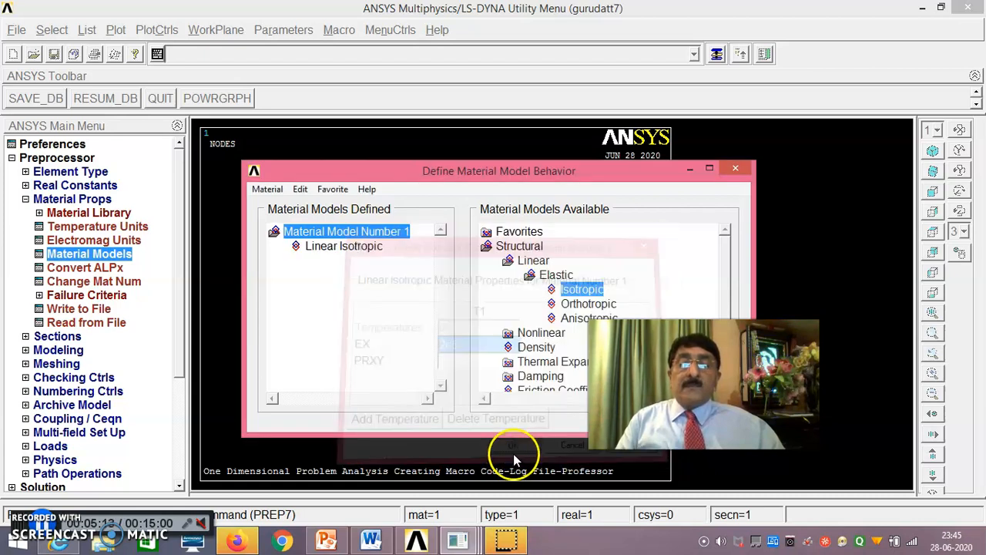
Add material model 2 as linear isotropic with EX 0.7e5 and PRXY blank, and exit the material definition
click(266, 189)
click(279, 207)
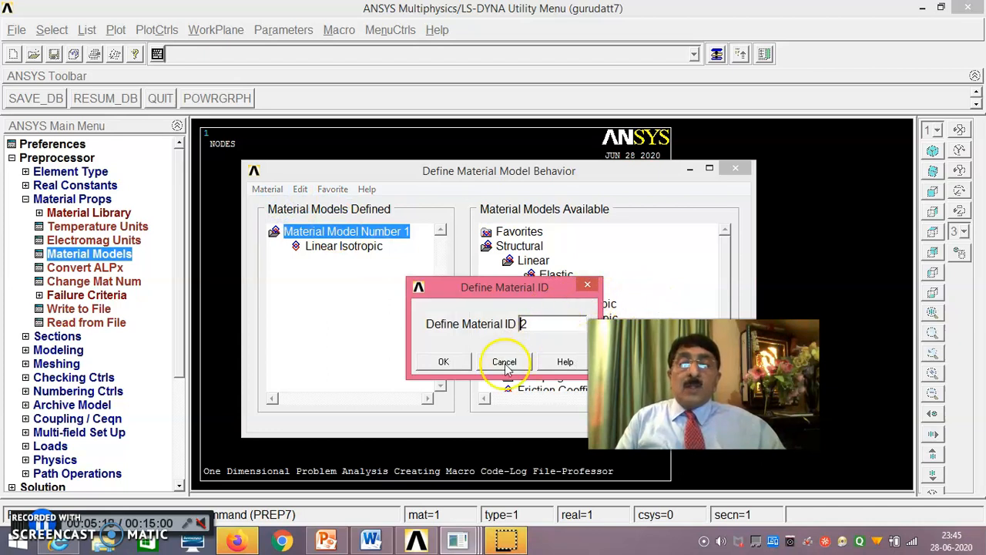
click(444, 362)
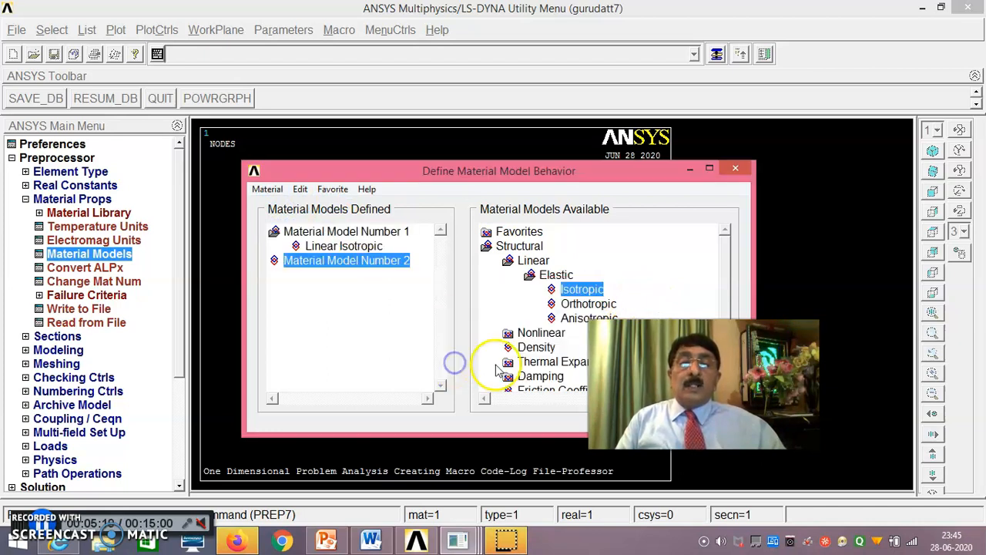
double_click(582, 290)
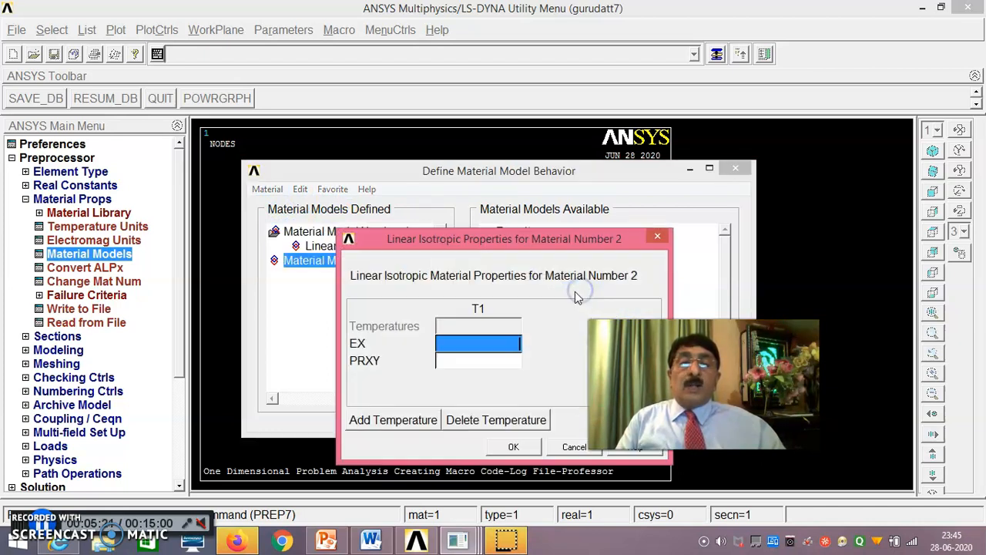
click(476, 347)
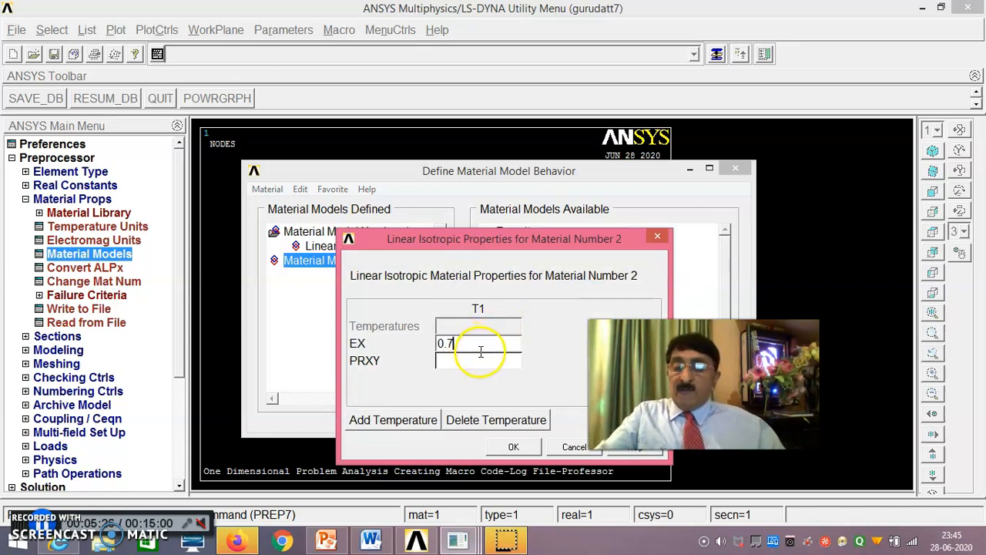
click(513, 447)
click(536, 319)
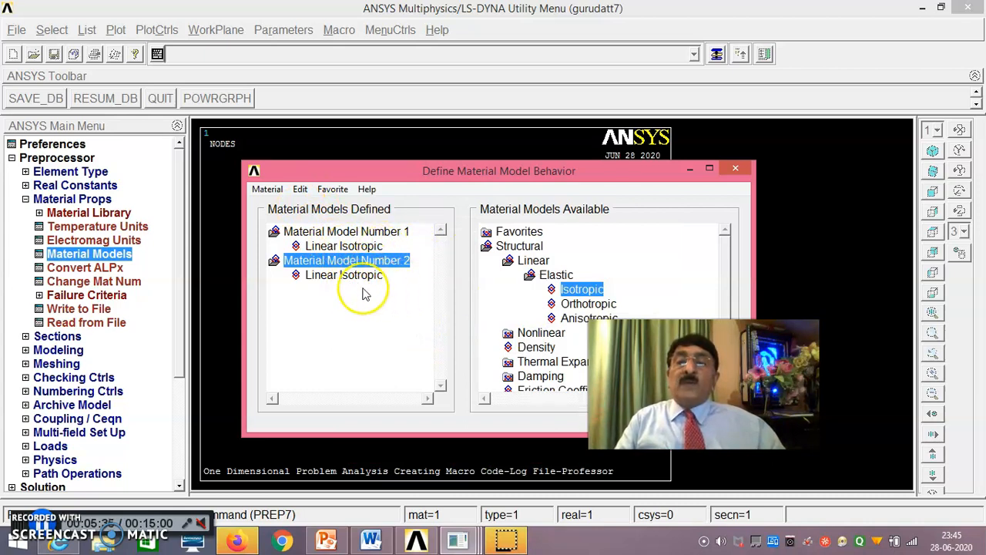
click(266, 189)
click(272, 221)
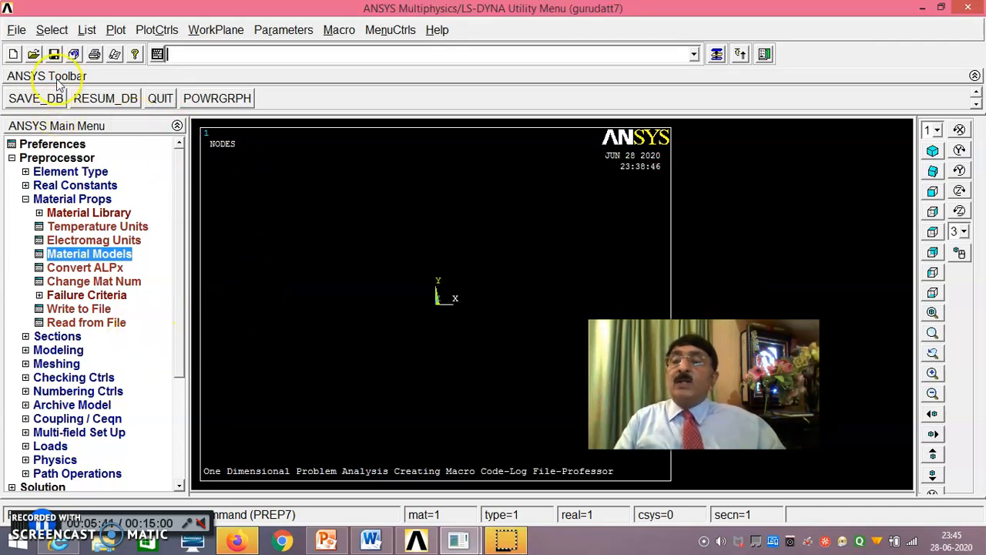
Examine the session log file for the element type, real constant and material property commands, and close it
click(16, 30)
mouse_move(50, 266)
click(189, 260)
scroll(299, 264, down, 3)
scroll(293, 264, down, 5)
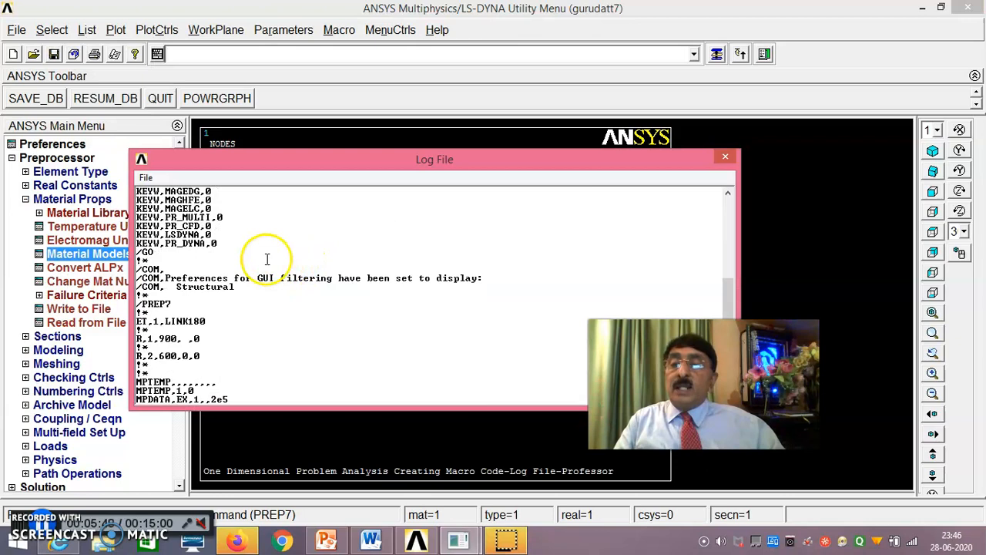
scroll(265, 254, up, 1)
scroll(263, 251, up, 1)
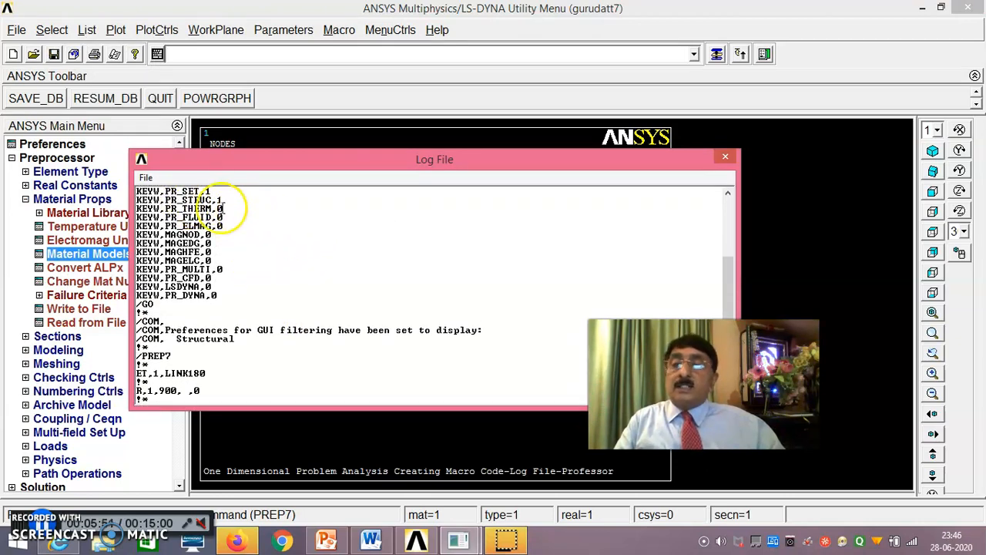
scroll(256, 210, down, 2)
scroll(254, 316, down, 1)
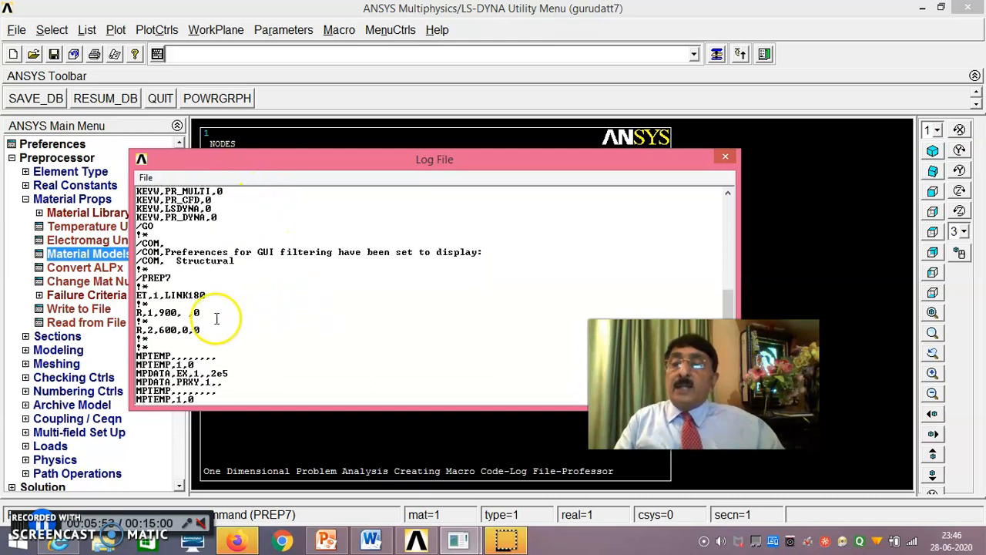
scroll(165, 319, down, 1)
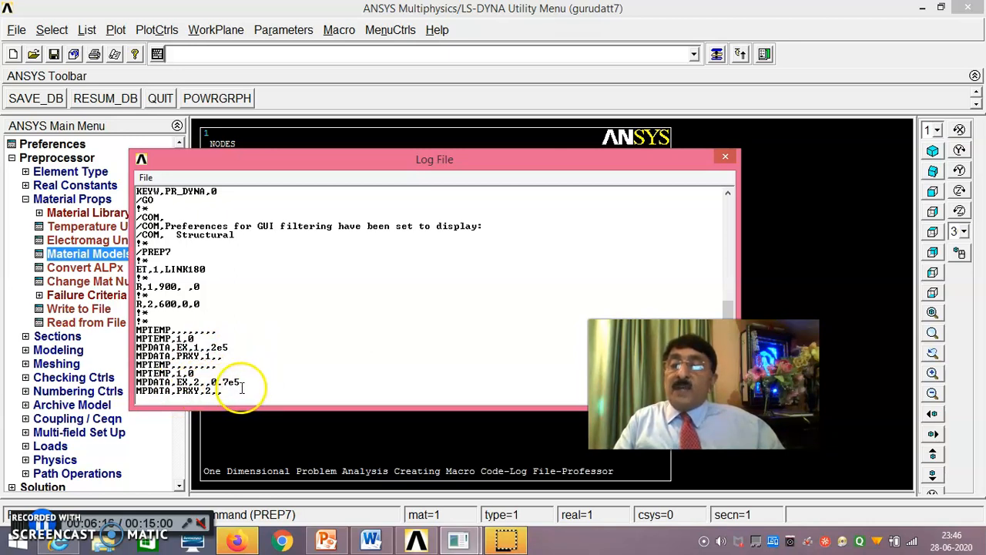
click(723, 158)
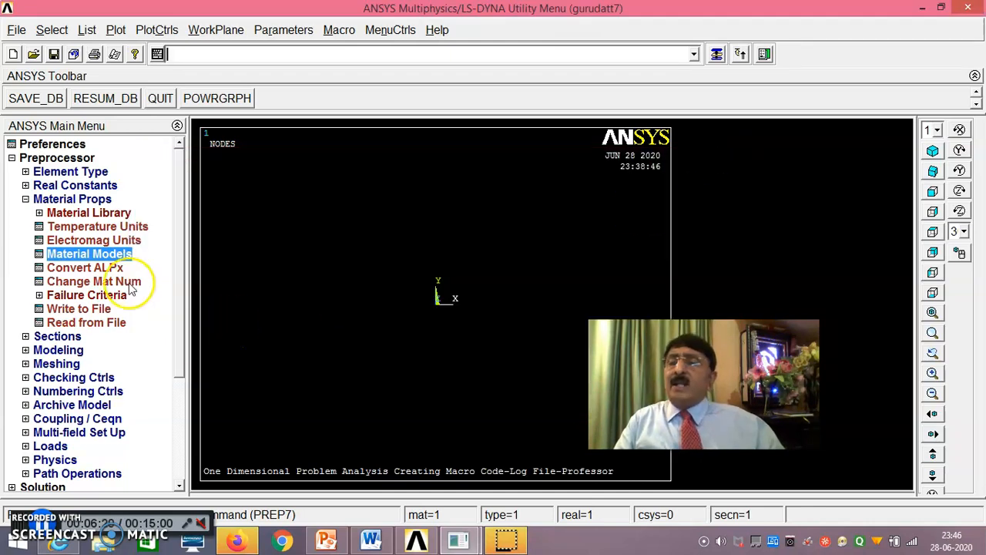
Create keypoint 1 at 0,0,0 and keypoint 2 at 600,0,0 in the active coordinate system
click(61, 350)
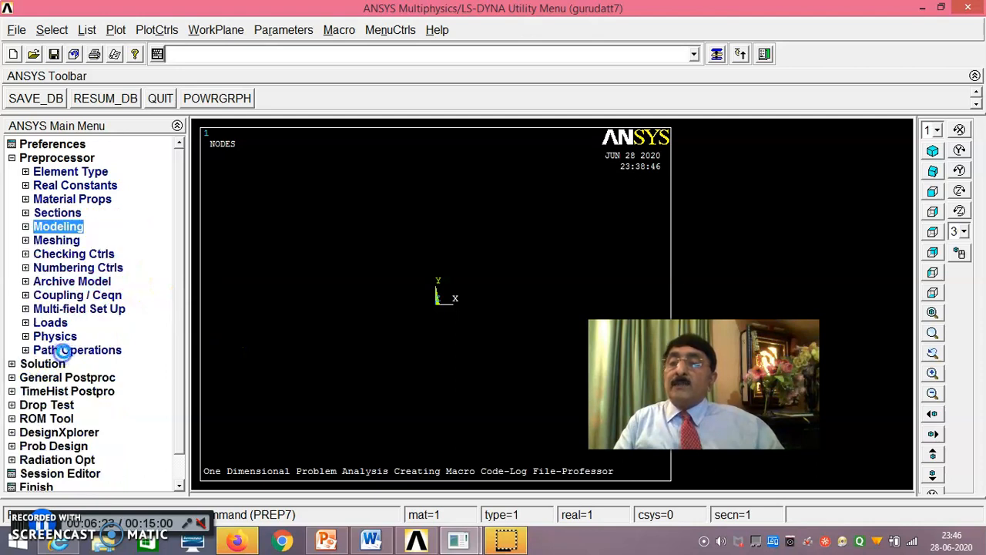
click(66, 242)
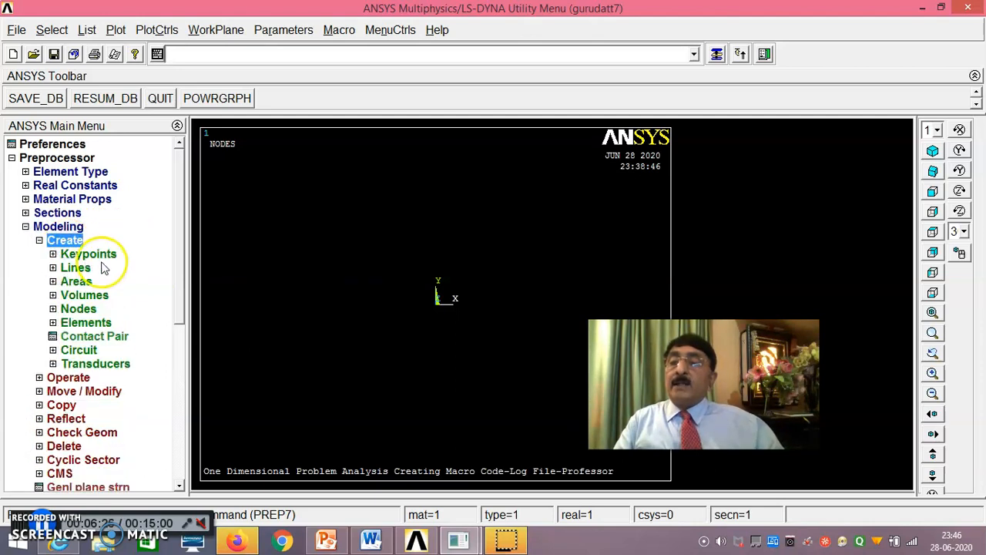
click(93, 254)
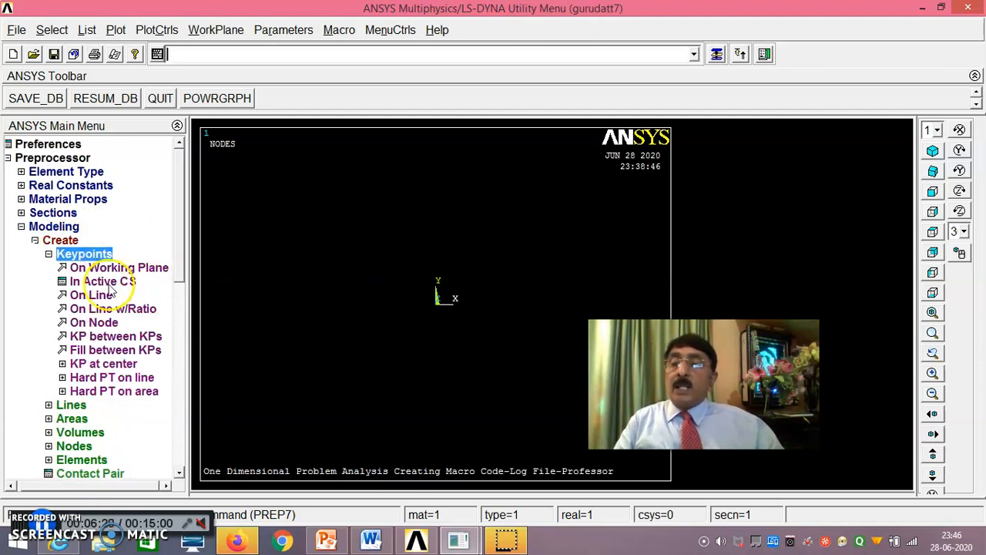
click(102, 281)
click(547, 258)
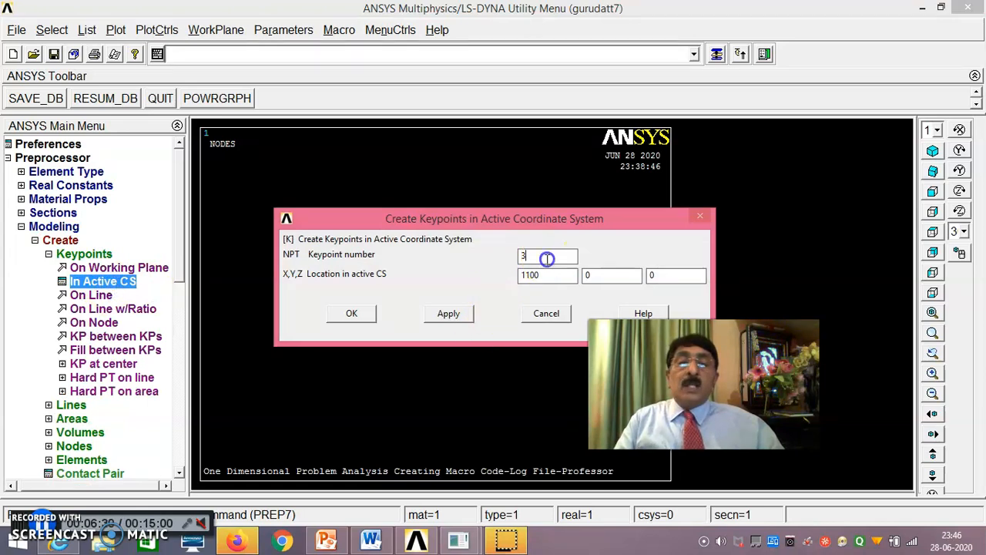
click(545, 275)
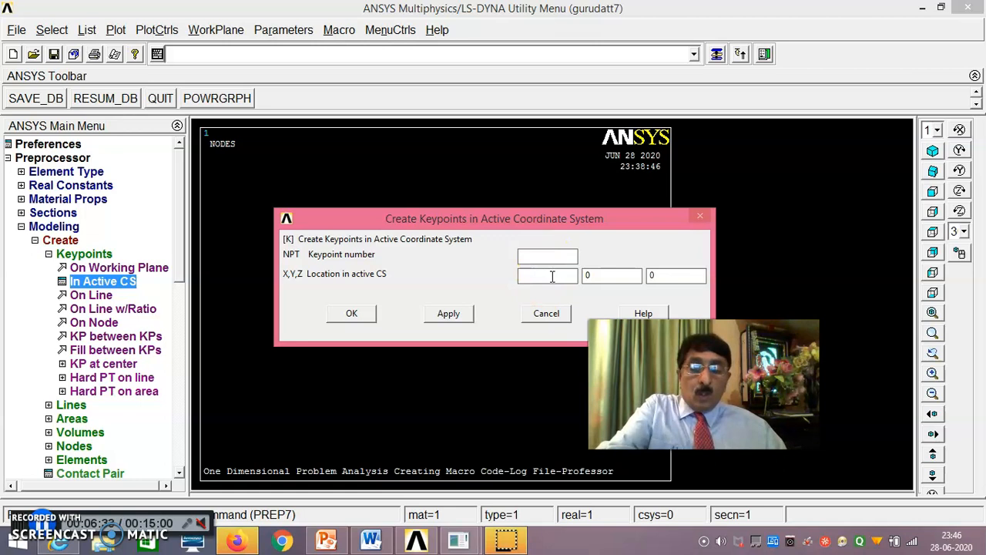
click(543, 263)
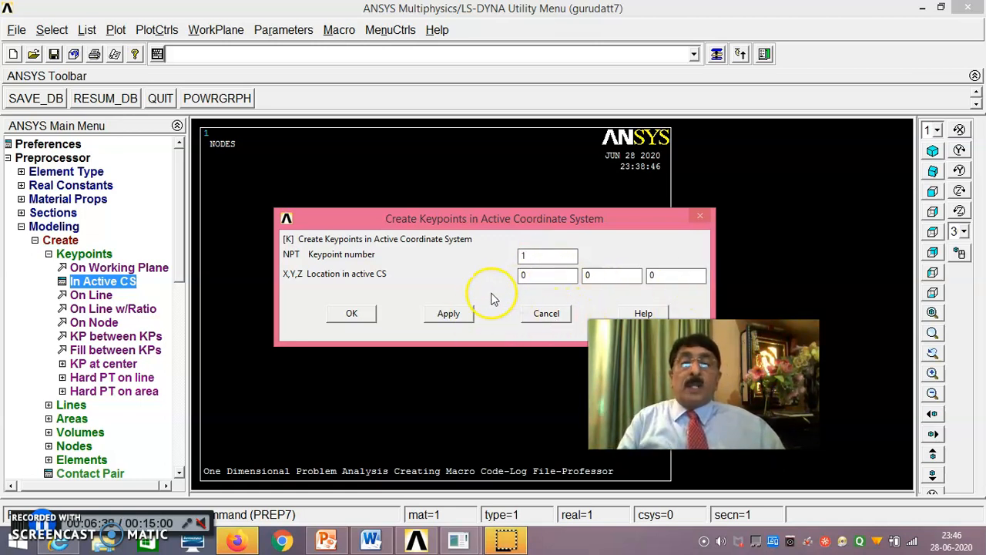
click(453, 319)
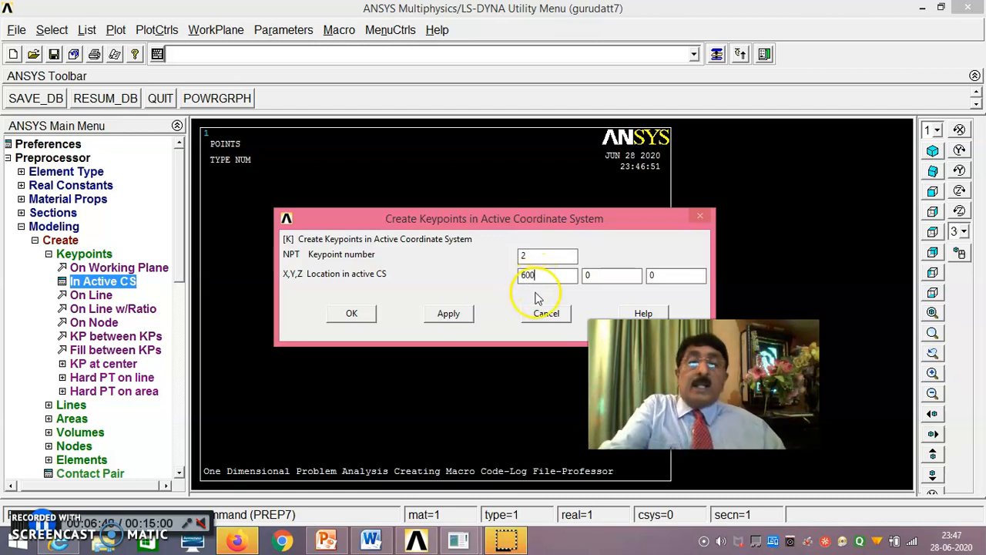
click(448, 313)
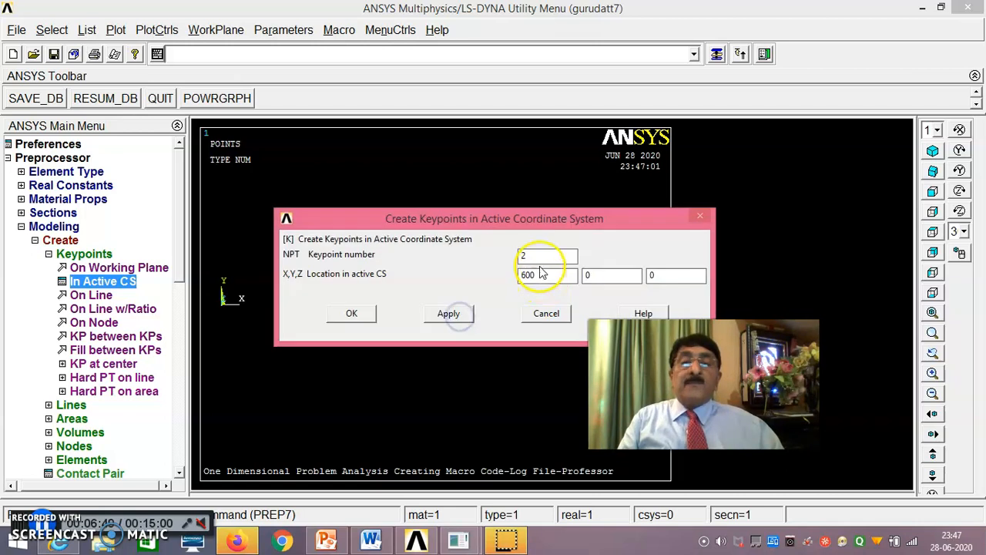
Create keypoint 3 at 1100,0,0 in the active coordinate system and finish keypoint creation
double_click(538, 262)
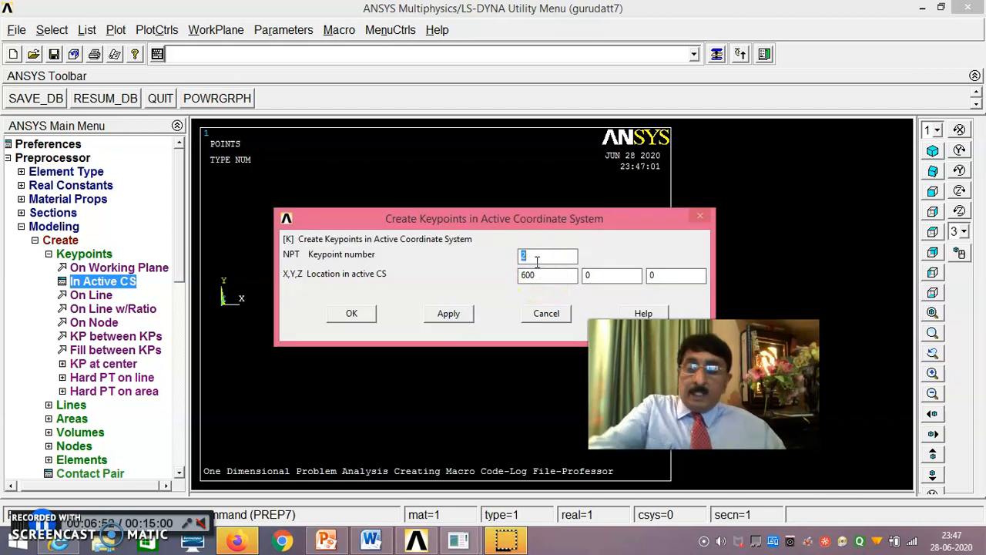
text(3)
double_click(539, 274)
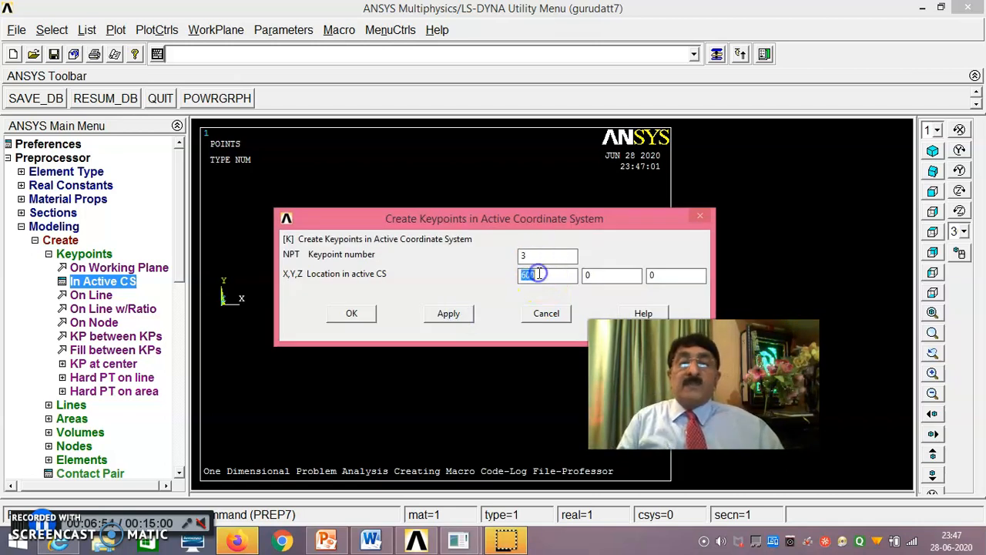
text(110)
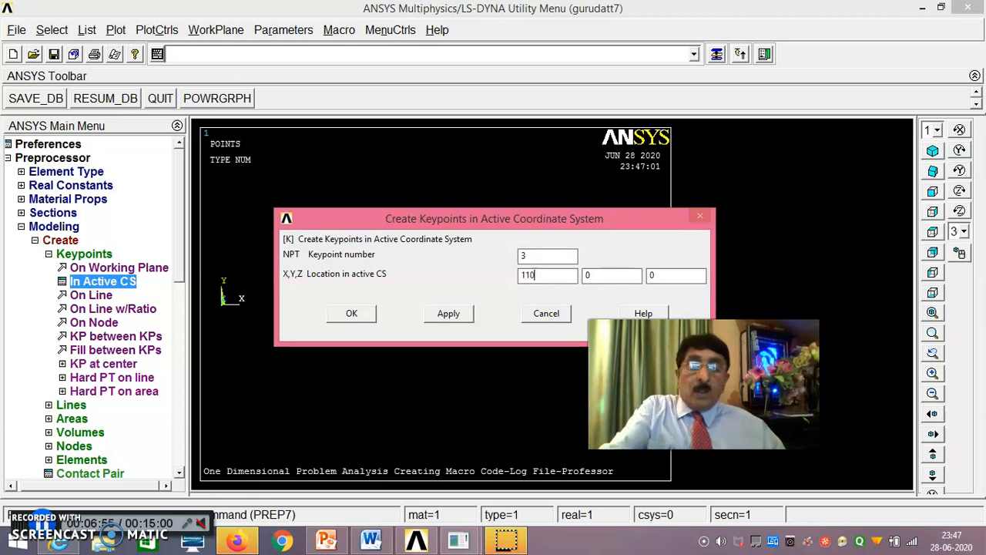
click(367, 316)
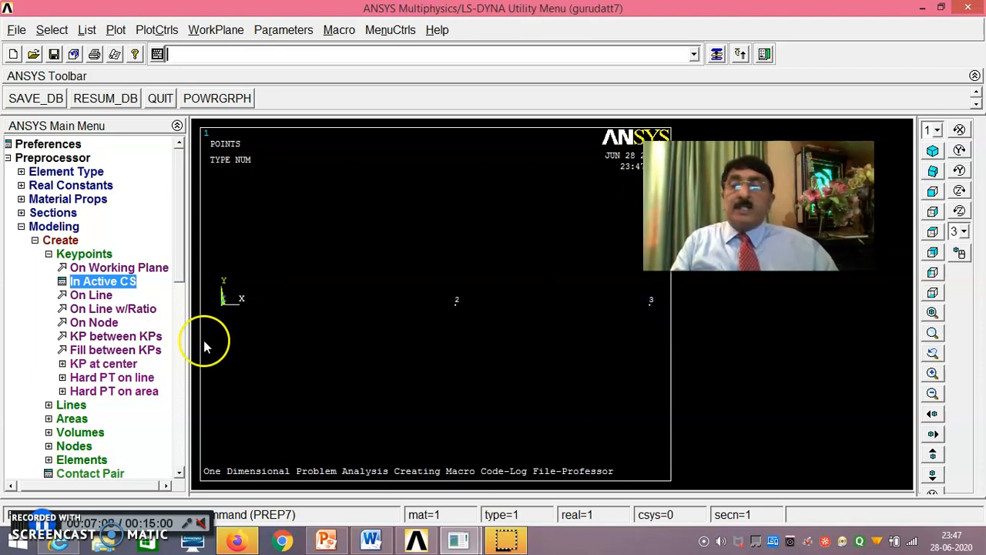
Create straight lines joining keypoint 1 to keypoint 2 and keypoint 2 to keypoint 3
click(48, 254)
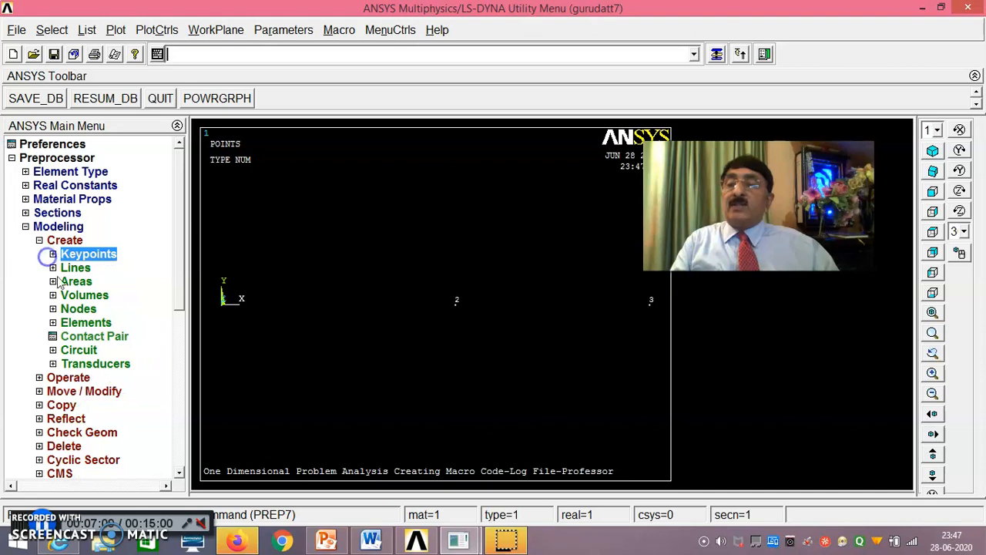
click(75, 267)
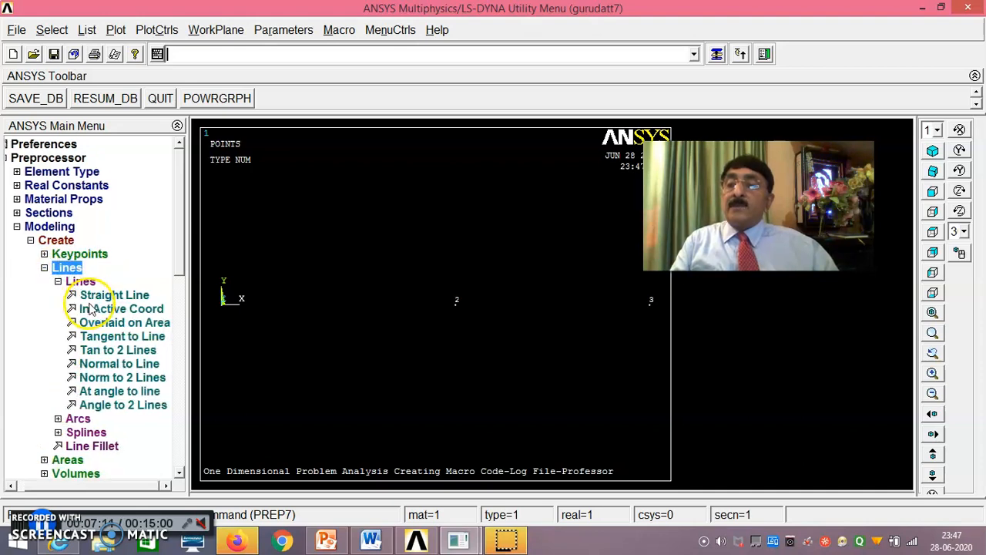
click(90, 296)
click(221, 315)
click(442, 332)
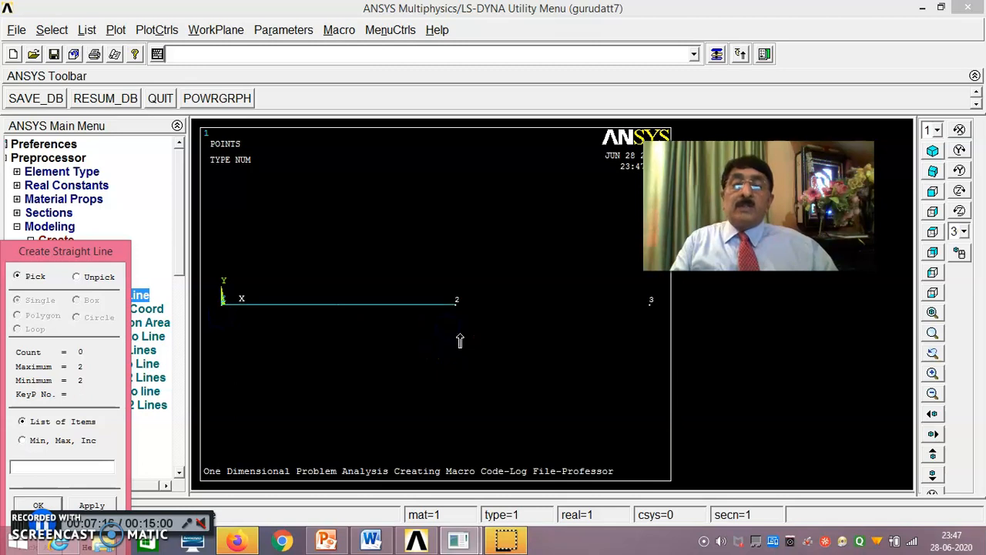
click(654, 326)
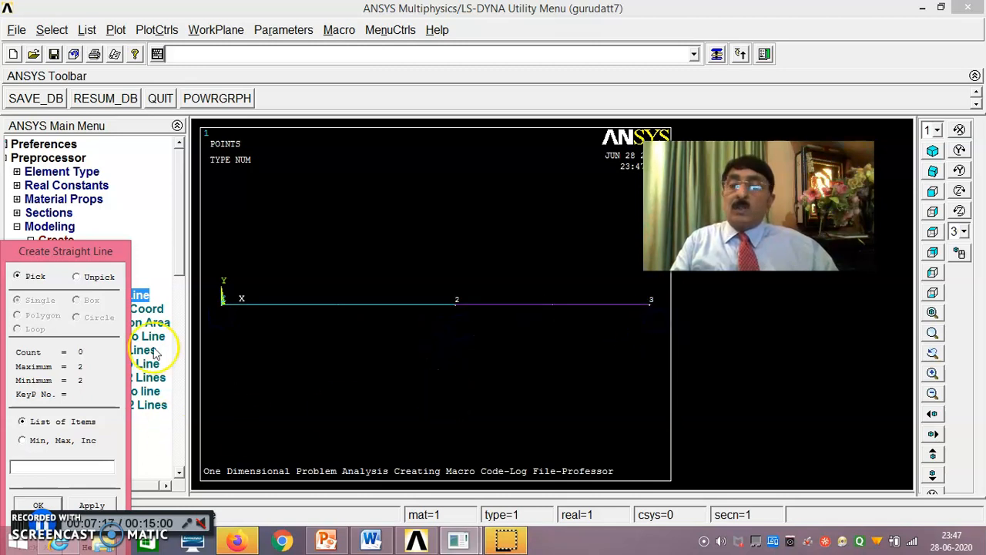
Finish straight line creation and collapse the geometry creation commands
drag(73, 260, 161, 175)
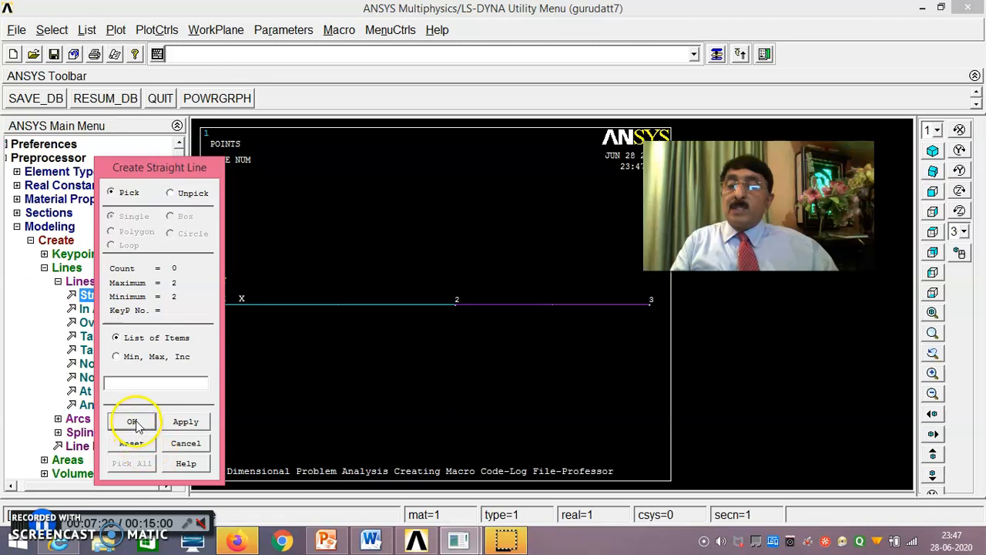
click(134, 422)
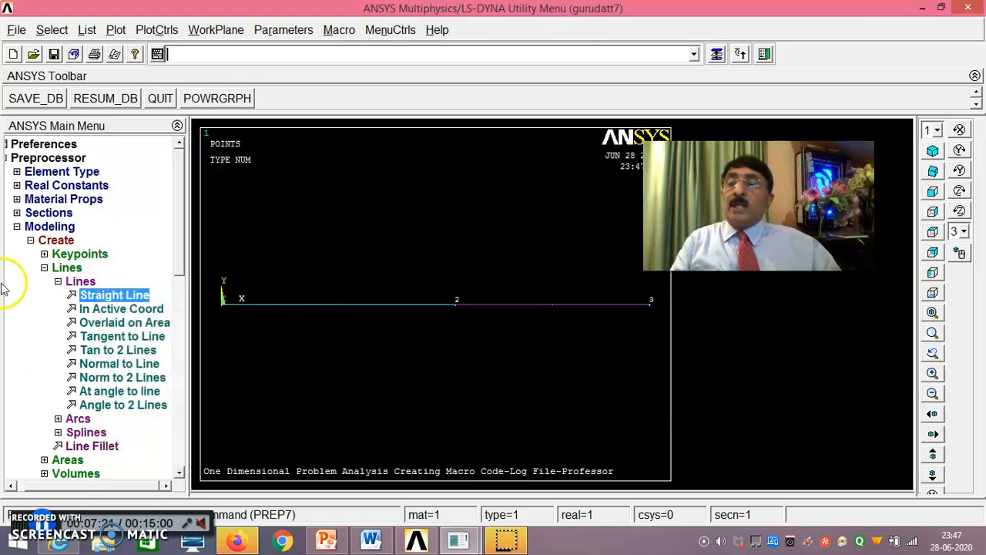
click(45, 267)
click(40, 240)
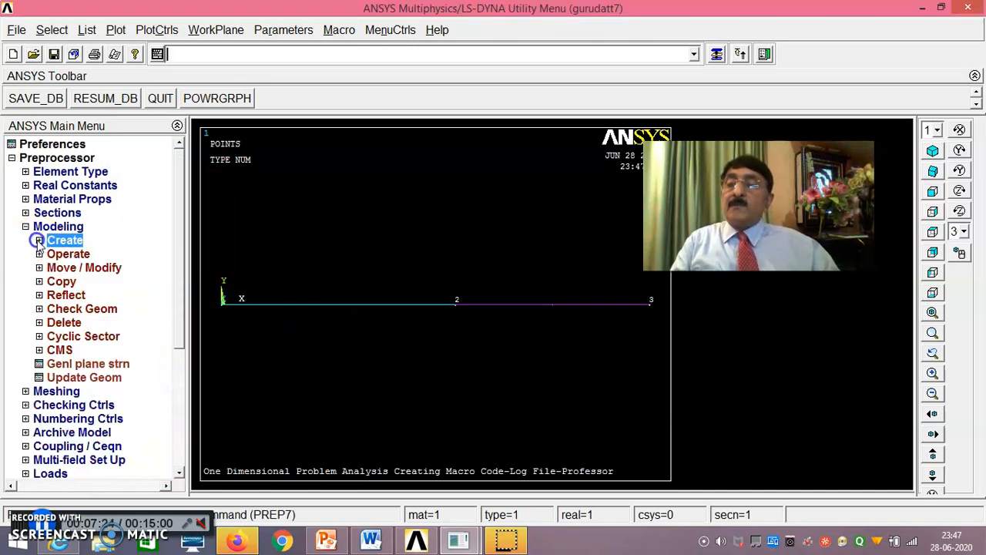
Assign material number 1, real constant set 1 and element type 1 LINK180 to the line between keypoints 1 and 2
click(57, 392)
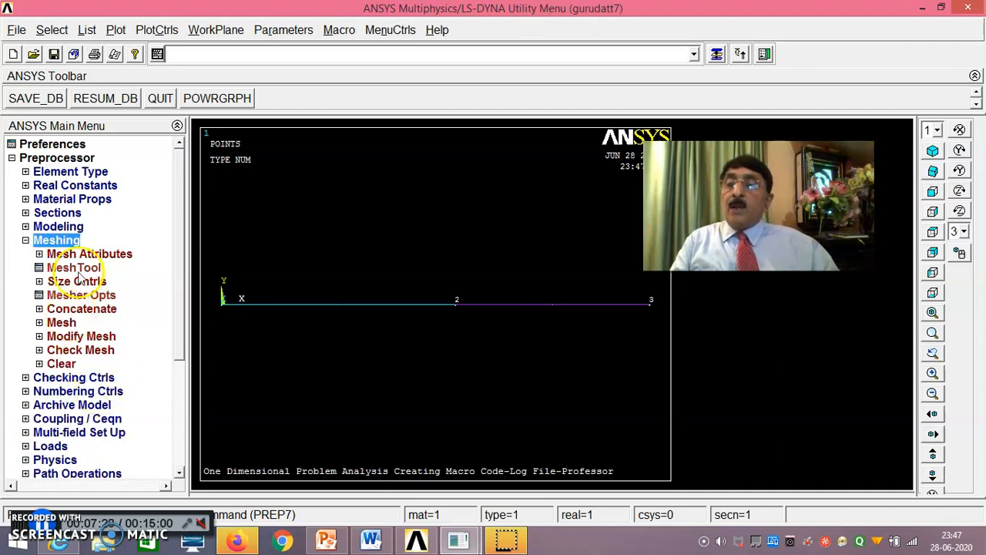
click(76, 254)
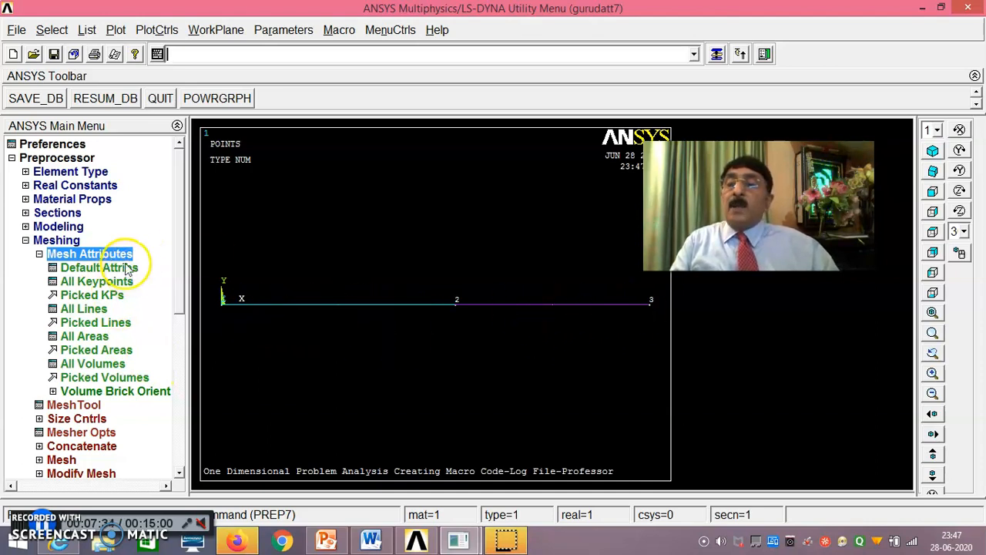
click(99, 322)
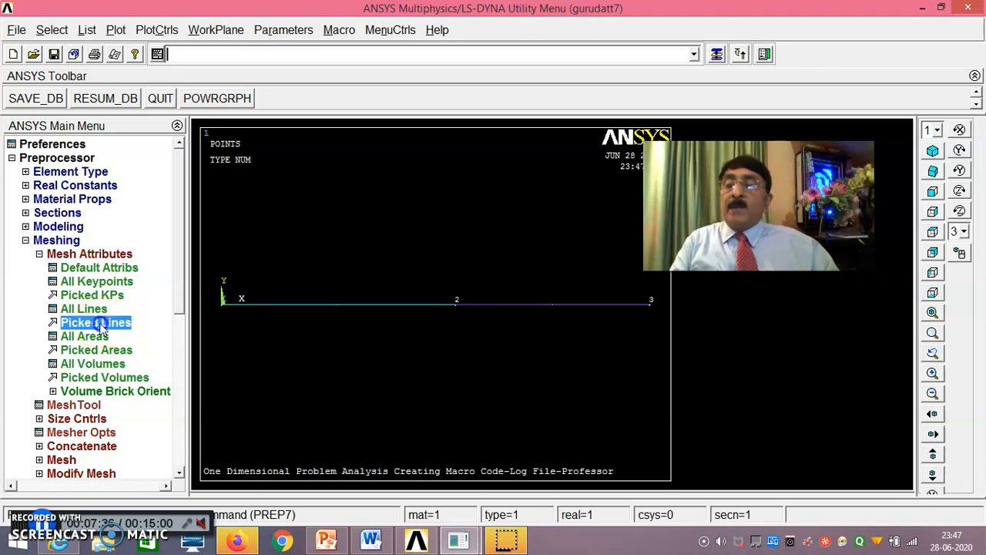
click(314, 314)
drag(96, 250, 199, 142)
click(147, 395)
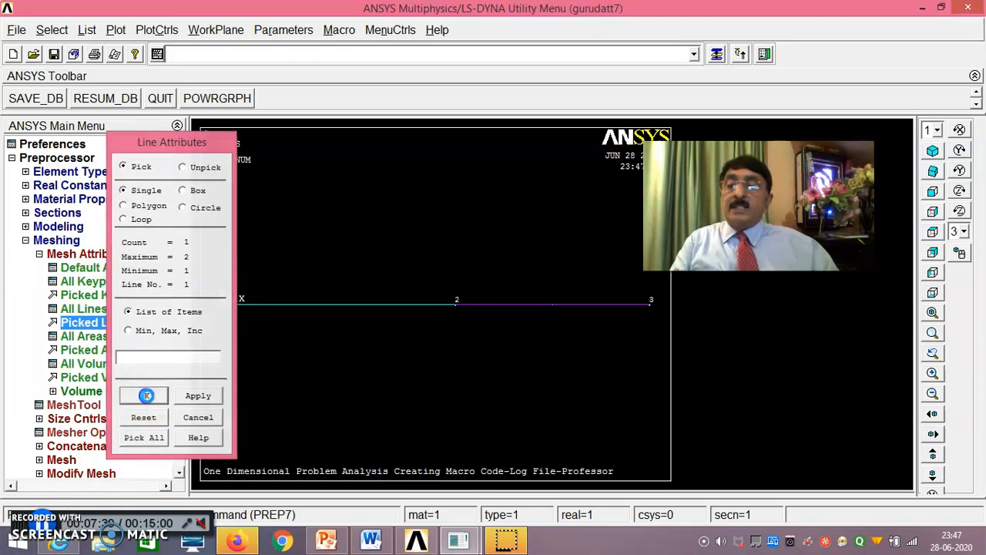
click(617, 187)
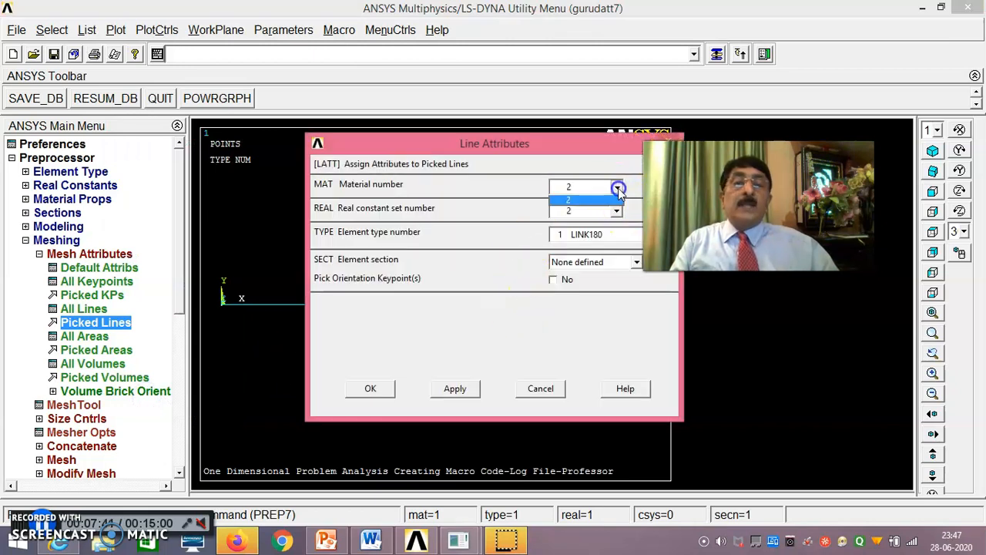
click(589, 200)
click(617, 211)
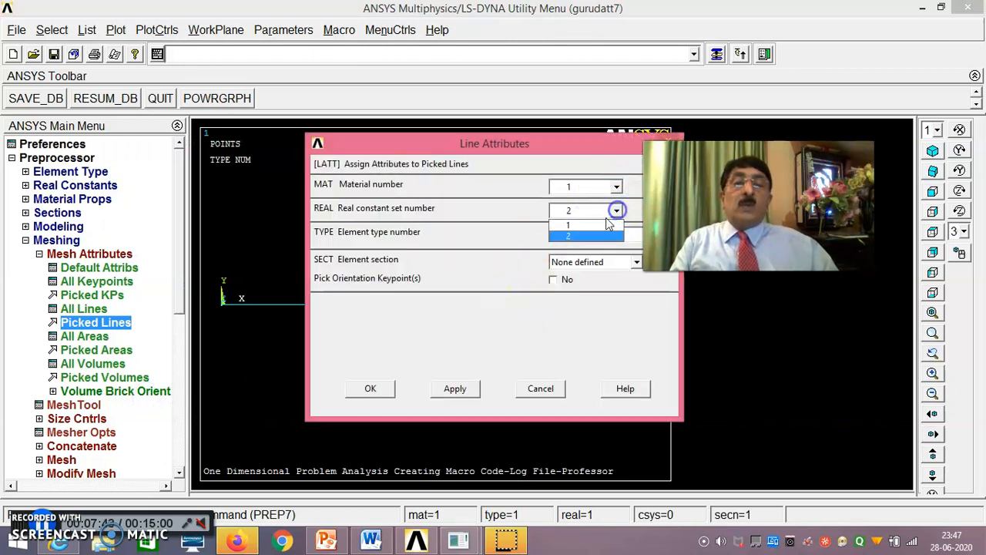
click(589, 223)
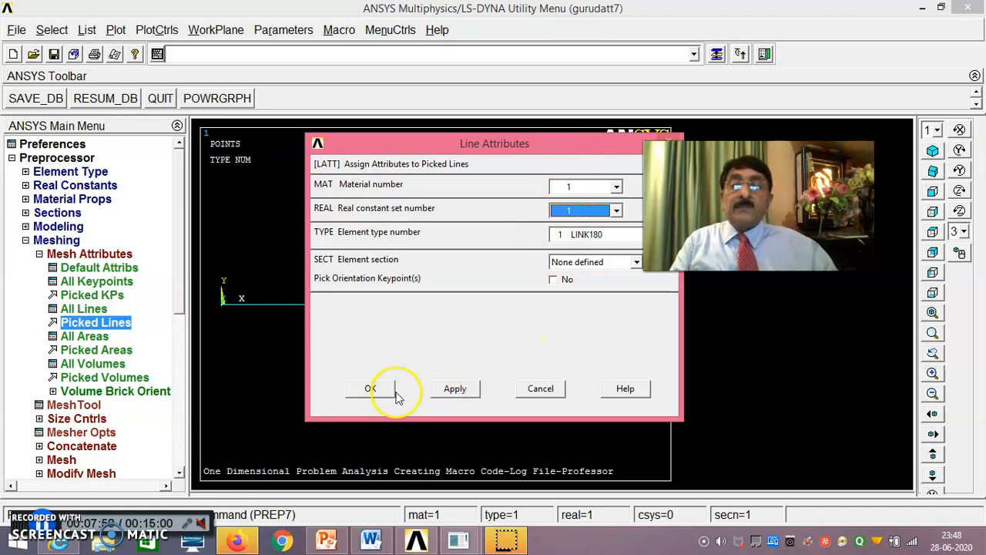
click(455, 389)
Assign material number 2, real constant set 2 and element type 1 LINK180 to the line between keypoints 2 and 3
click(566, 309)
drag(91, 251, 158, 160)
click(106, 414)
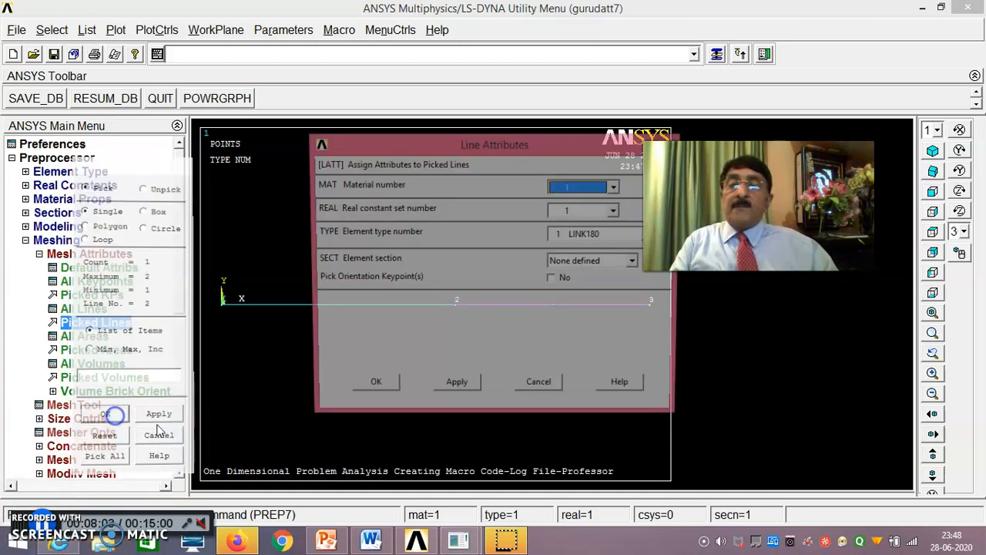
click(616, 187)
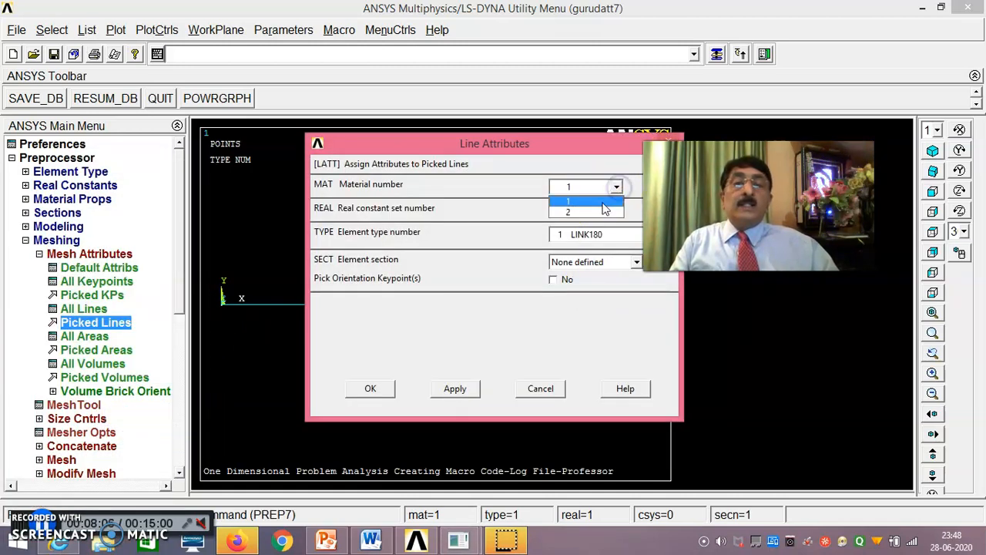
click(597, 215)
click(616, 211)
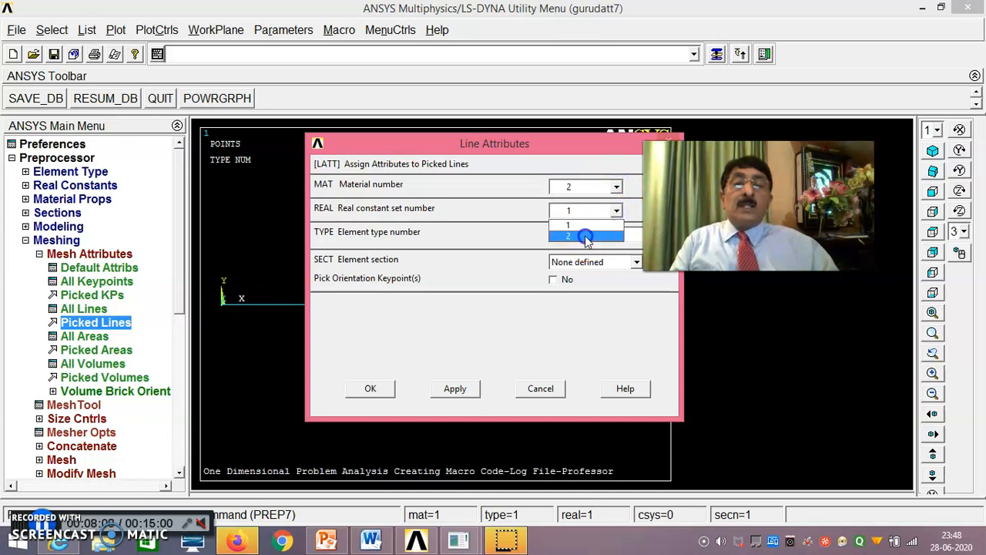
click(579, 236)
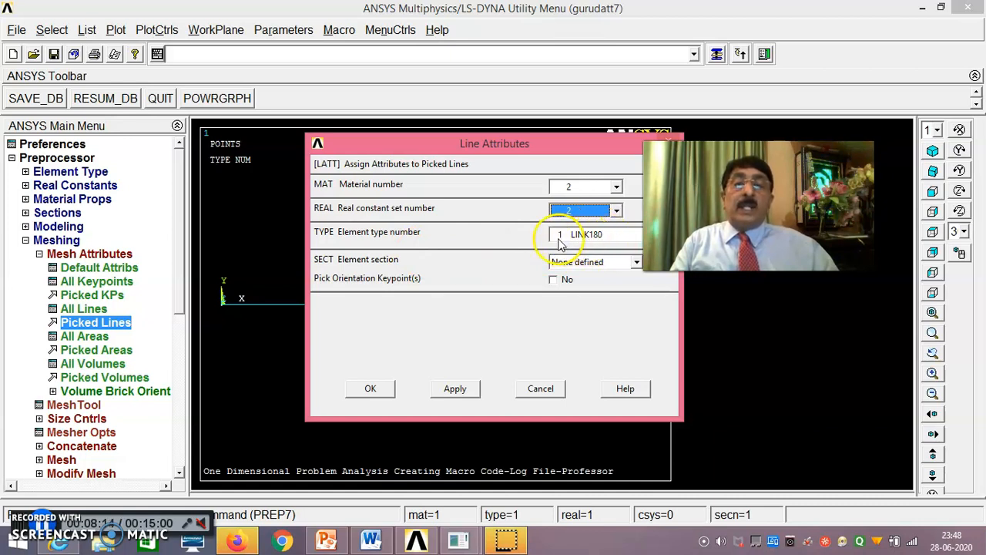
click(383, 392)
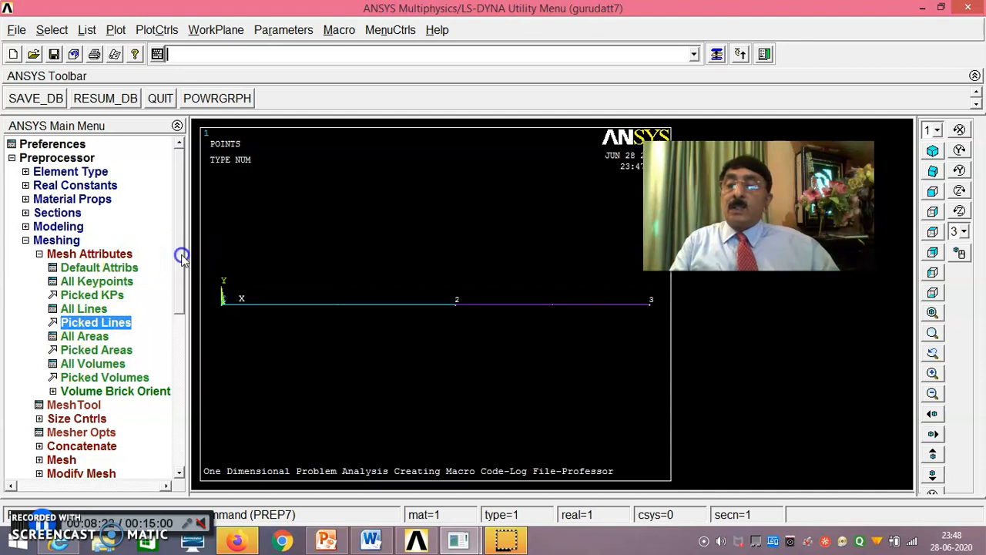
Set the number of element divisions to 1 on both lines using manual line size controls
drag(182, 259, 182, 304)
click(99, 326)
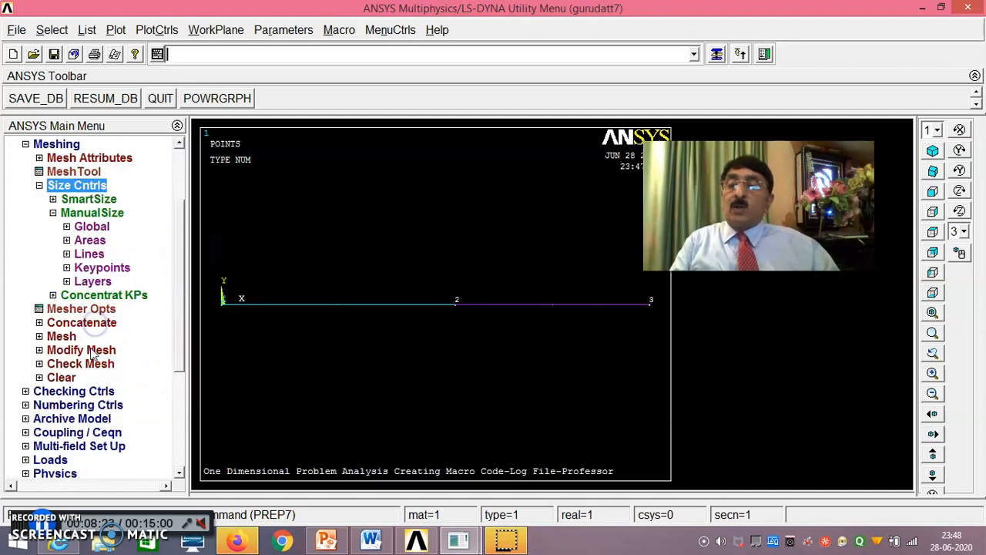
click(88, 254)
click(115, 282)
click(310, 324)
click(540, 326)
drag(104, 261, 159, 134)
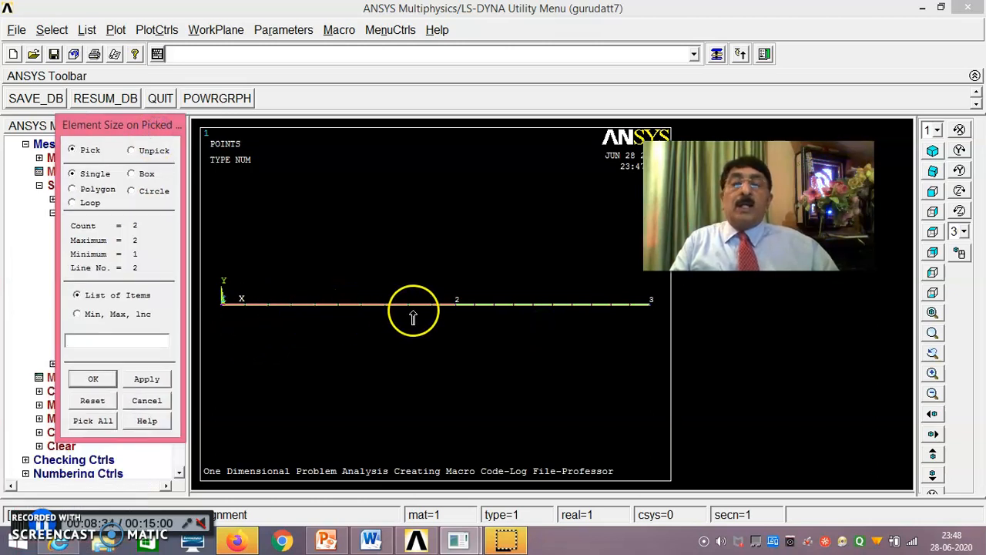
click(93, 379)
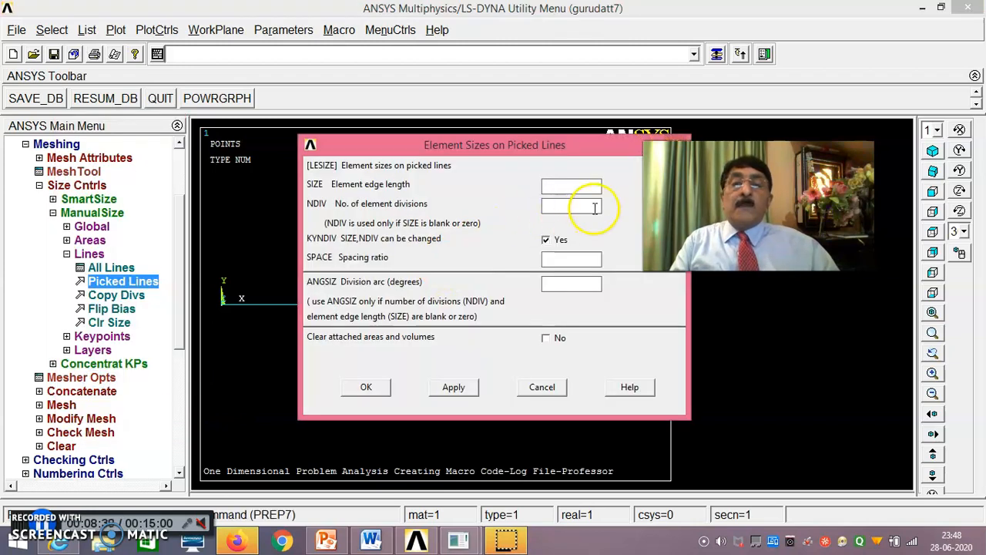
click(576, 207)
text(1)
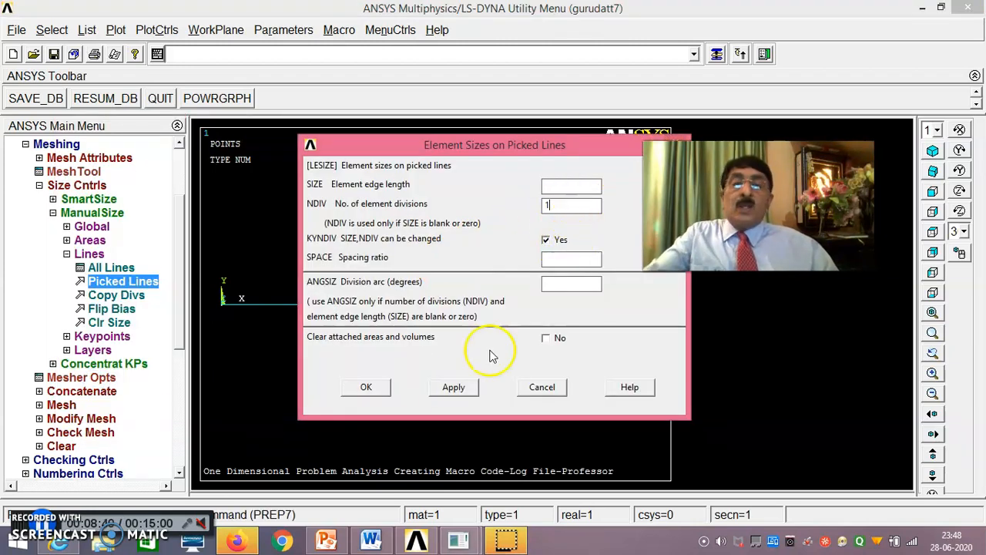
click(367, 388)
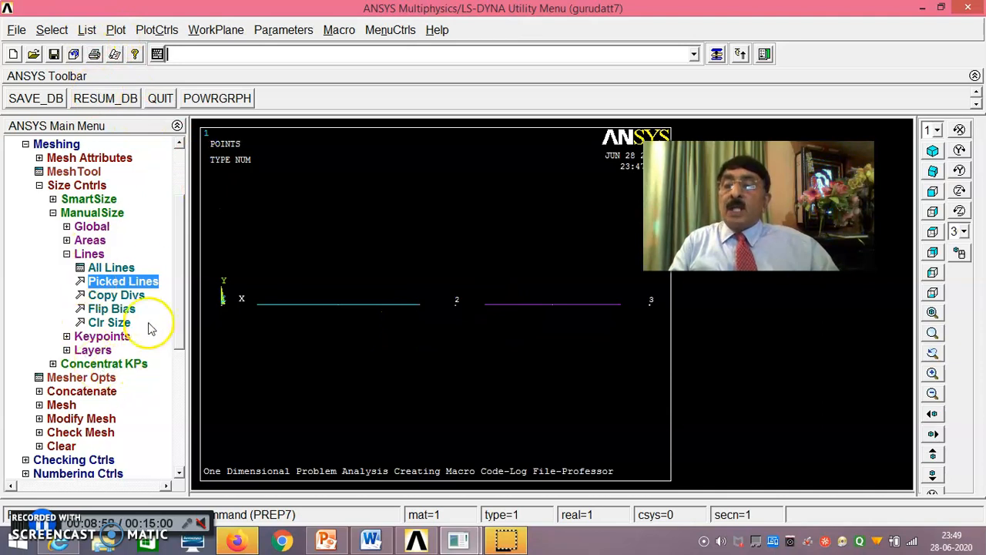
Mesh all lines of the model
drag(181, 292, 183, 325)
click(61, 281)
click(76, 199)
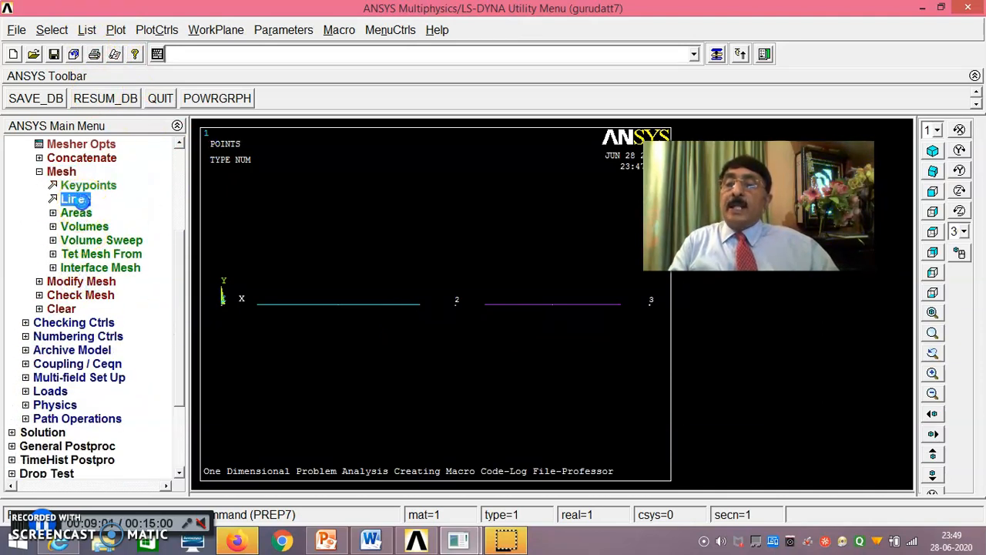
drag(73, 259, 122, 192)
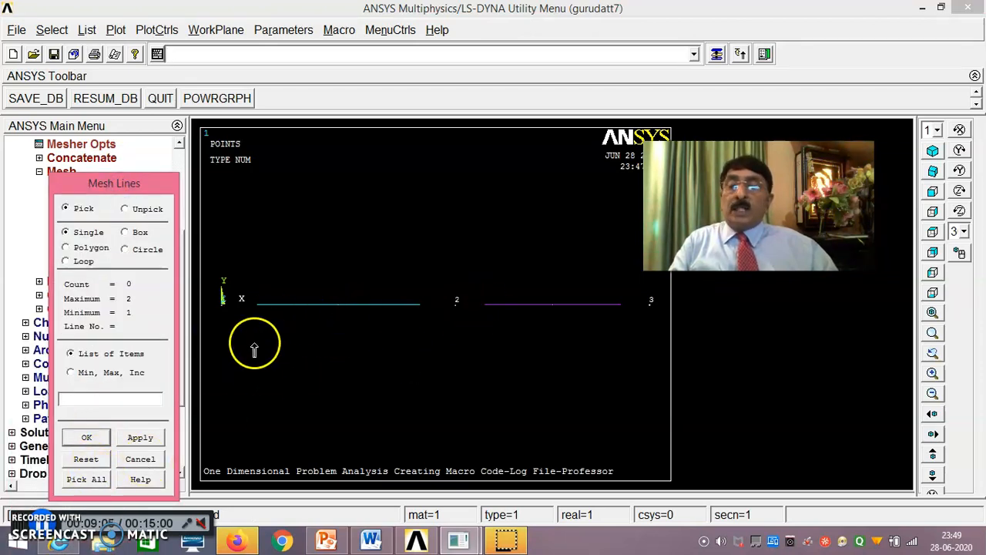
click(86, 479)
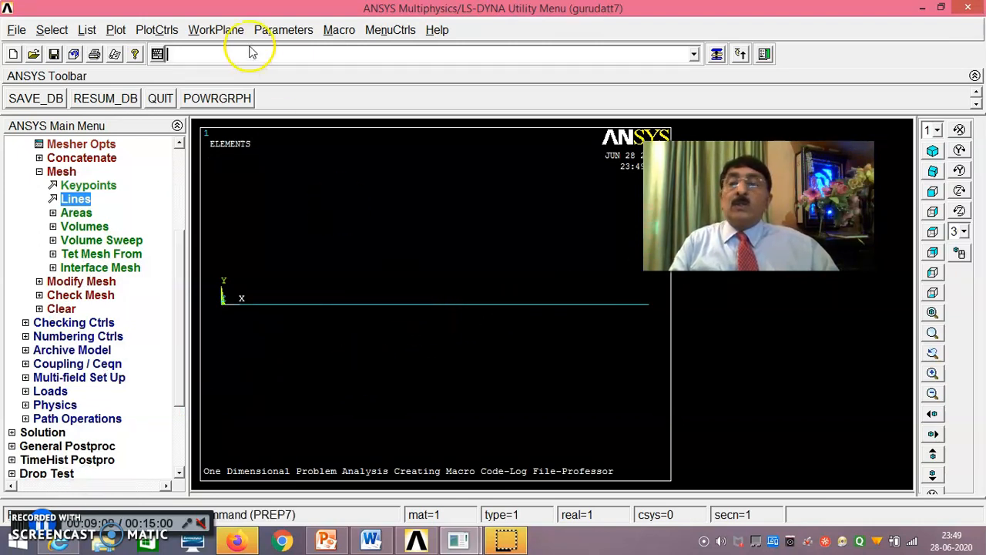
List the elements with their nodes and attributes to check the mesh, and close the listing
click(87, 29)
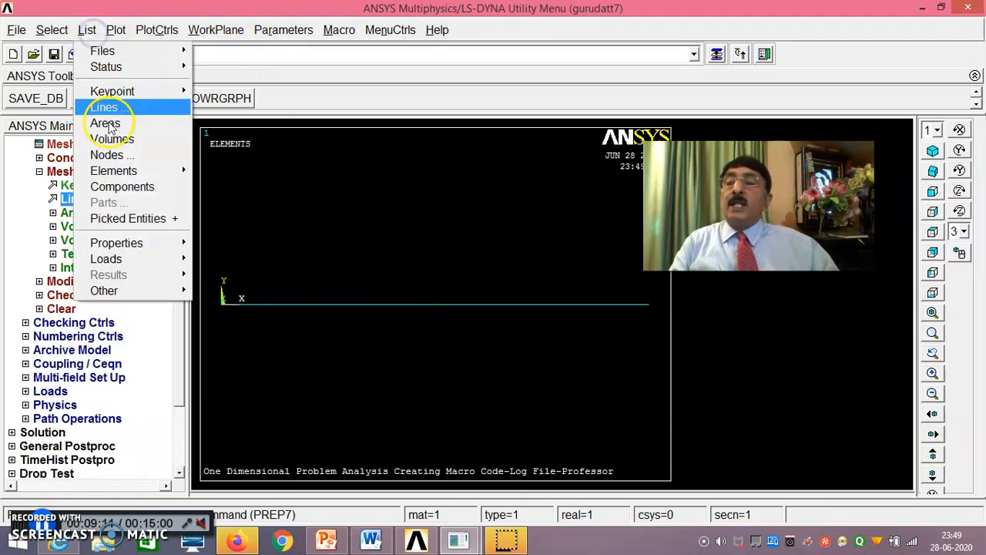
mouse_move(123, 170)
click(220, 170)
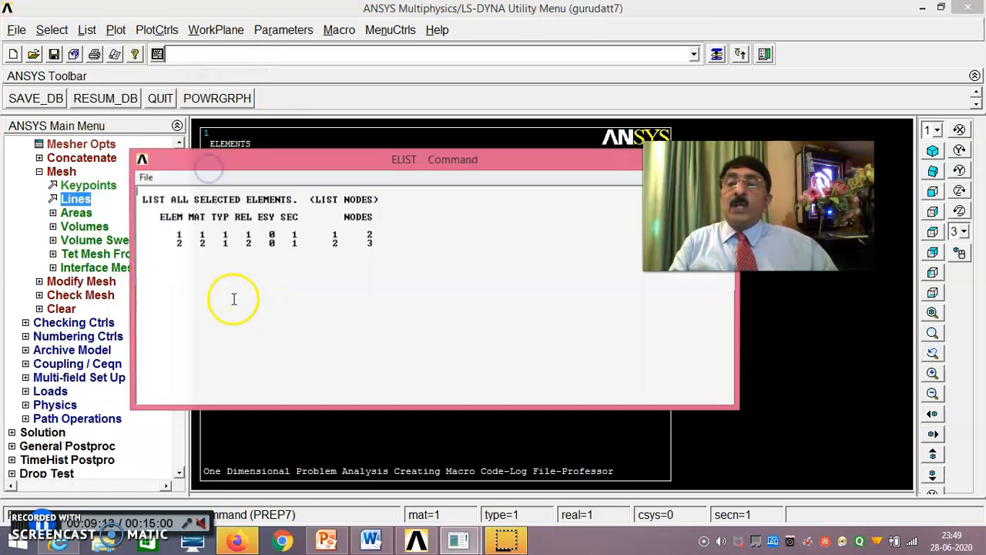
drag(618, 162, 497, 147)
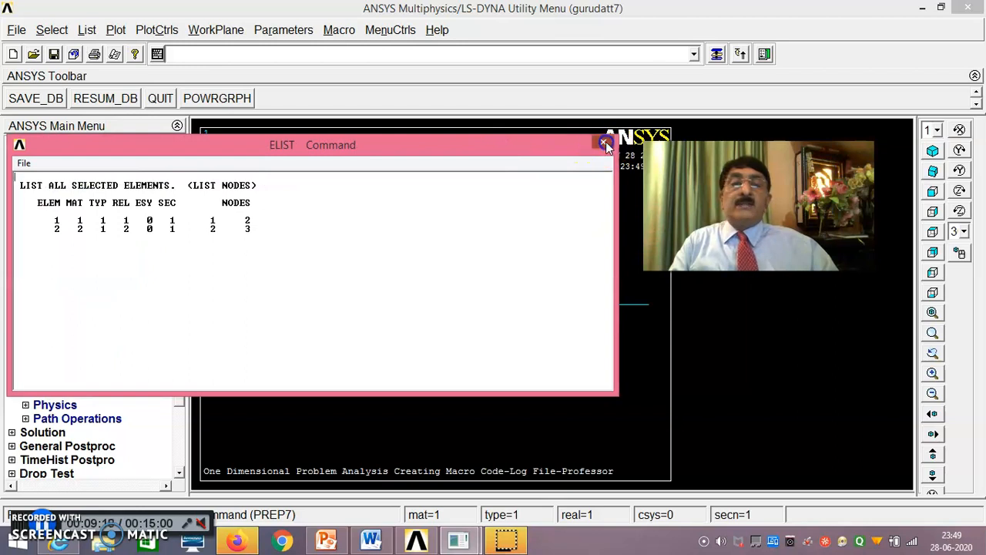
click(604, 144)
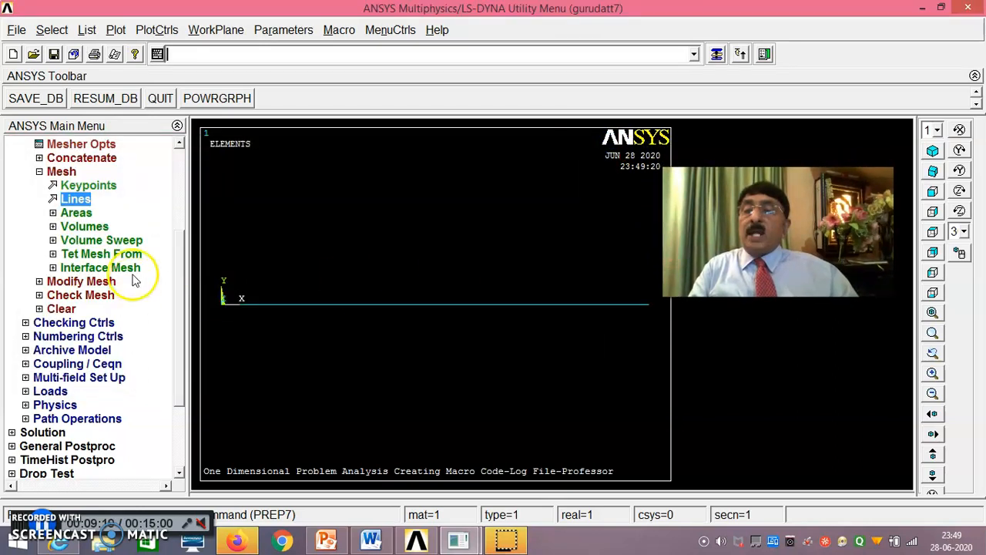
Open the session log file and review its commands from the element type and real constants to the meshing
click(16, 29)
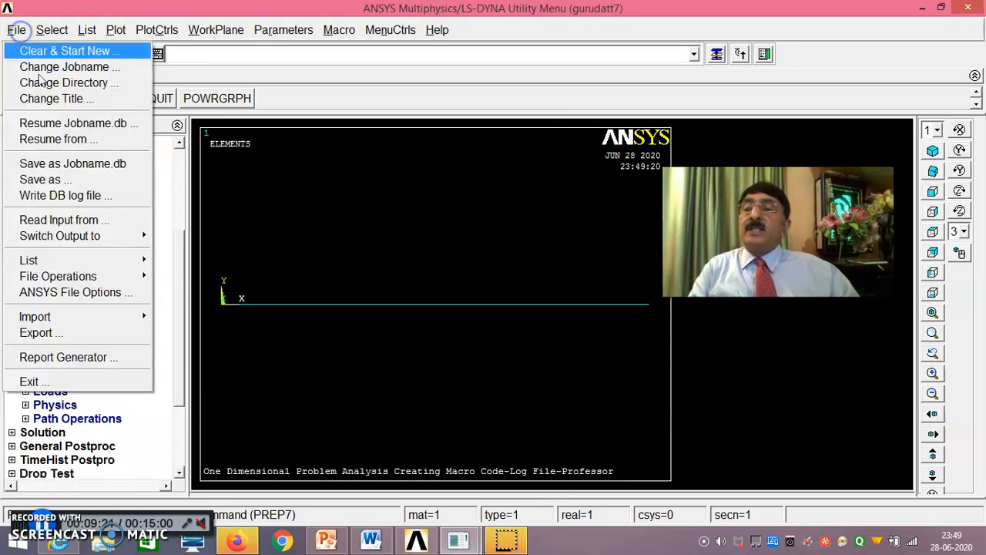
click(76, 263)
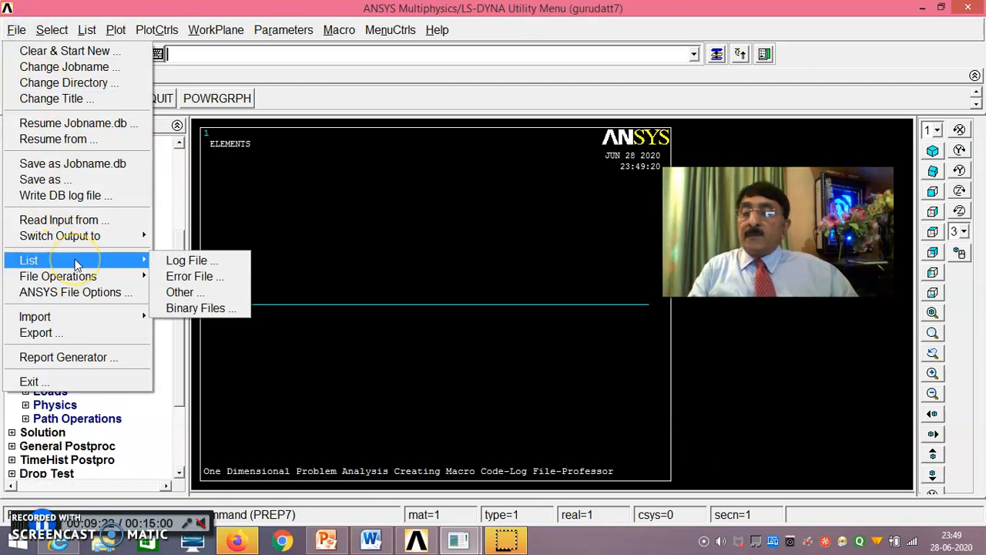
click(171, 261)
scroll(269, 287, down, 8)
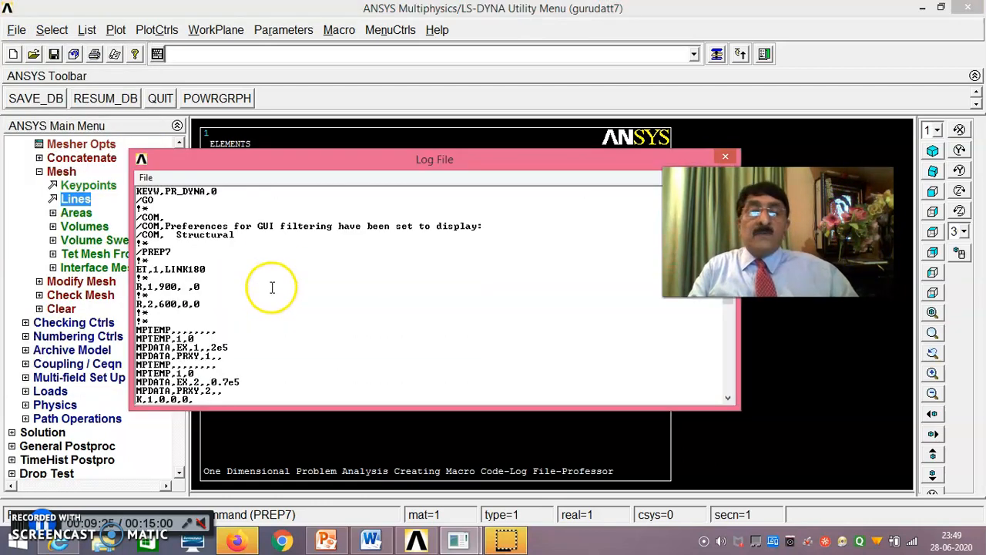
scroll(270, 283, down, 9)
scroll(267, 282, up, 4)
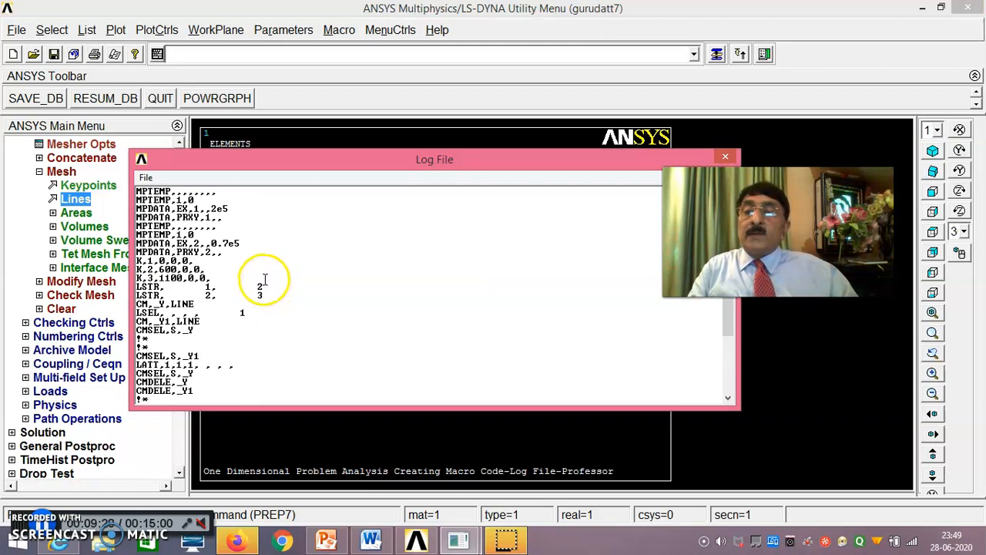
scroll(210, 279, up, 3)
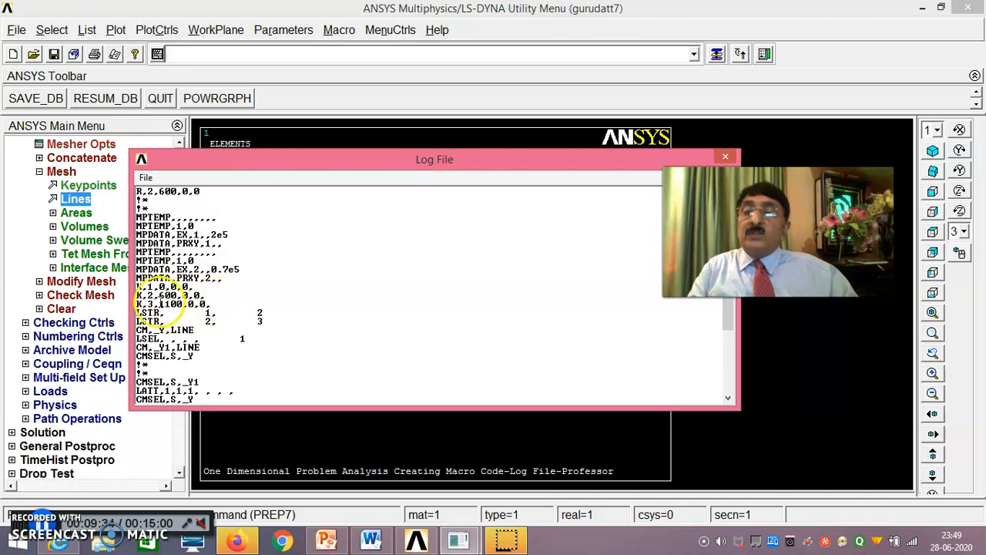
scroll(178, 297, down, 1)
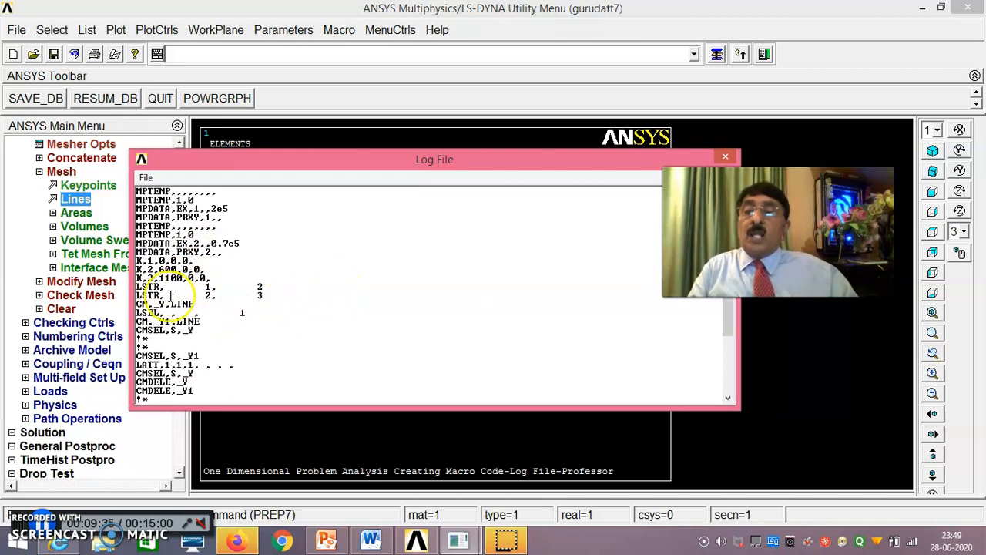
scroll(312, 279, down, 2)
scroll(316, 276, down, 5)
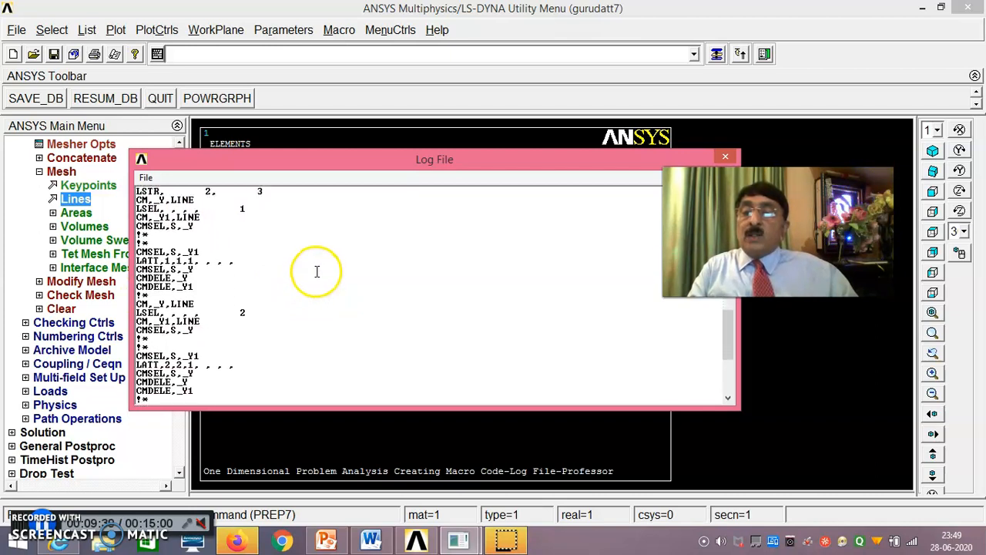
scroll(320, 261, down, 2)
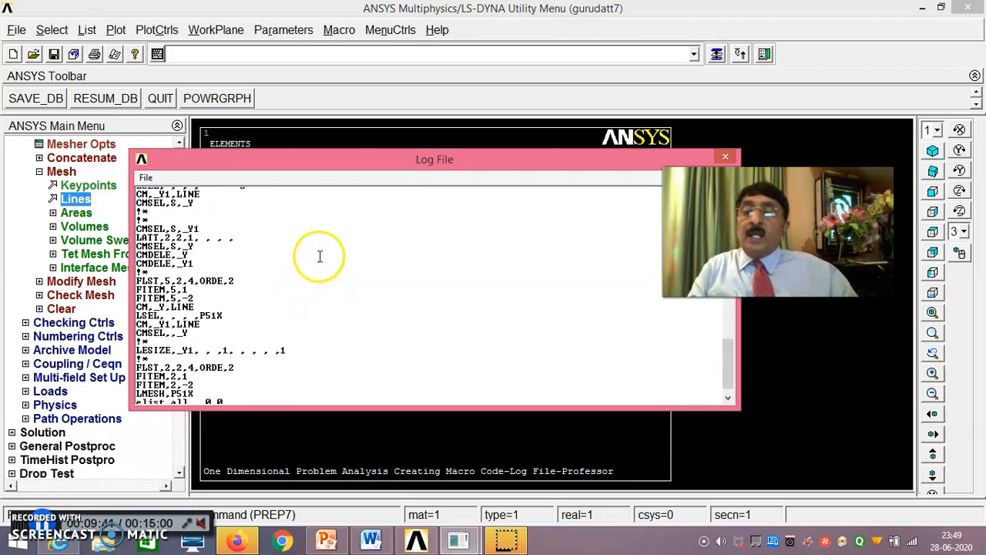
scroll(322, 247, down, 1)
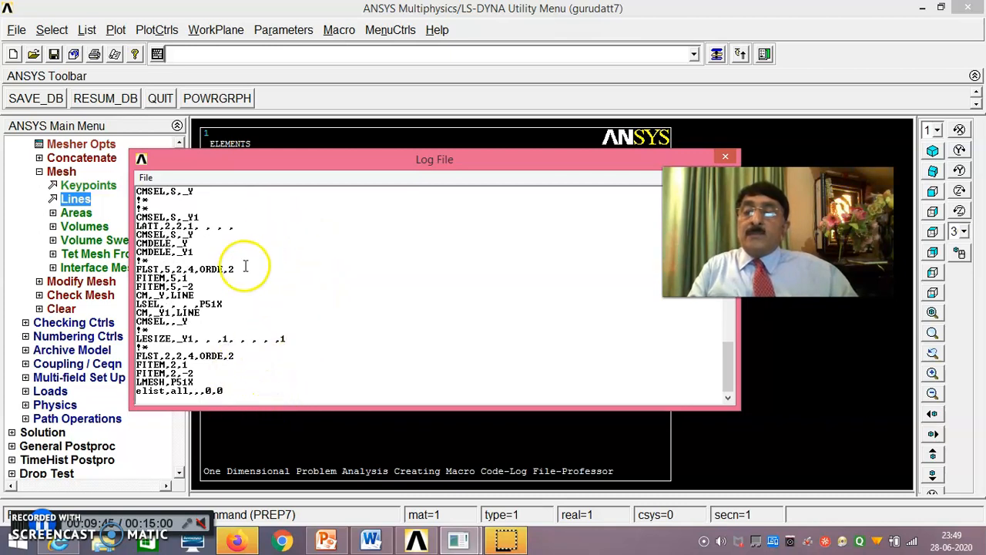
Re-examine the line creation, attribute, sizing and meshing commands in the log file, and close it
scroll(239, 255, up, 3)
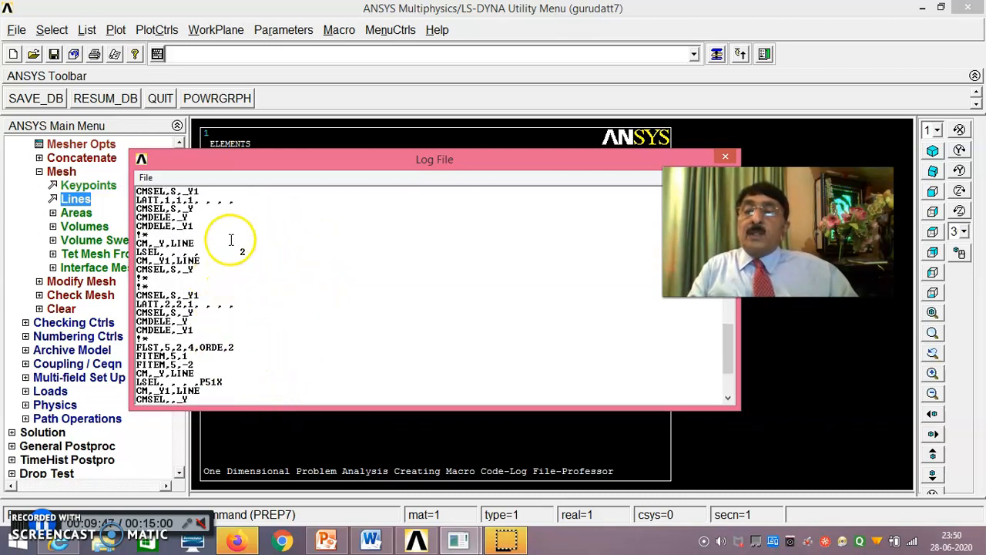
scroll(232, 243, up, 5)
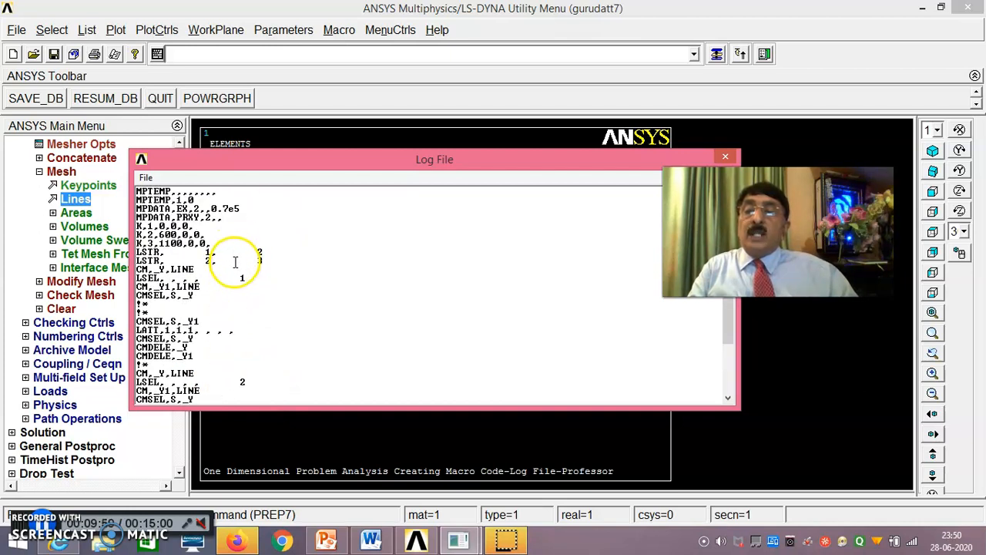
scroll(300, 281, down, 2)
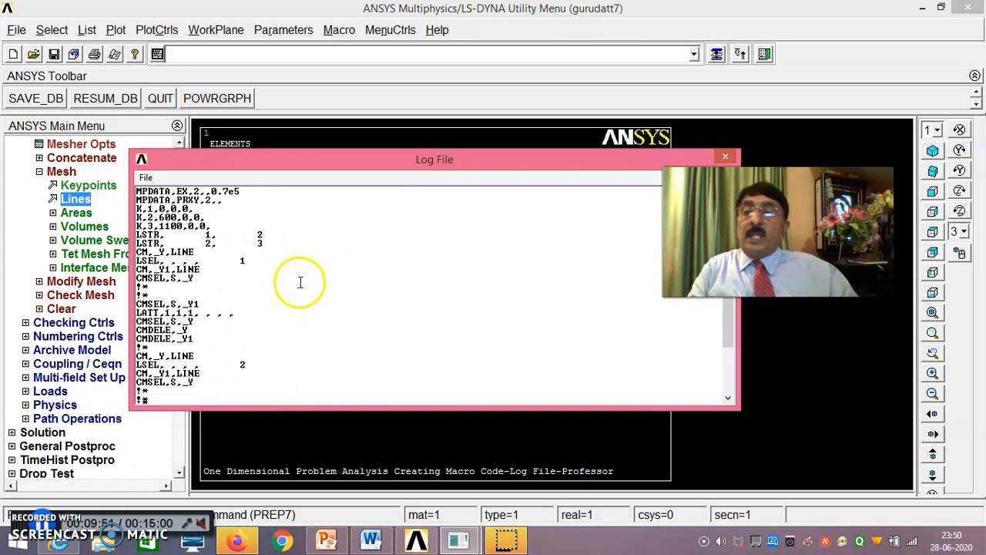
scroll(299, 279, down, 1)
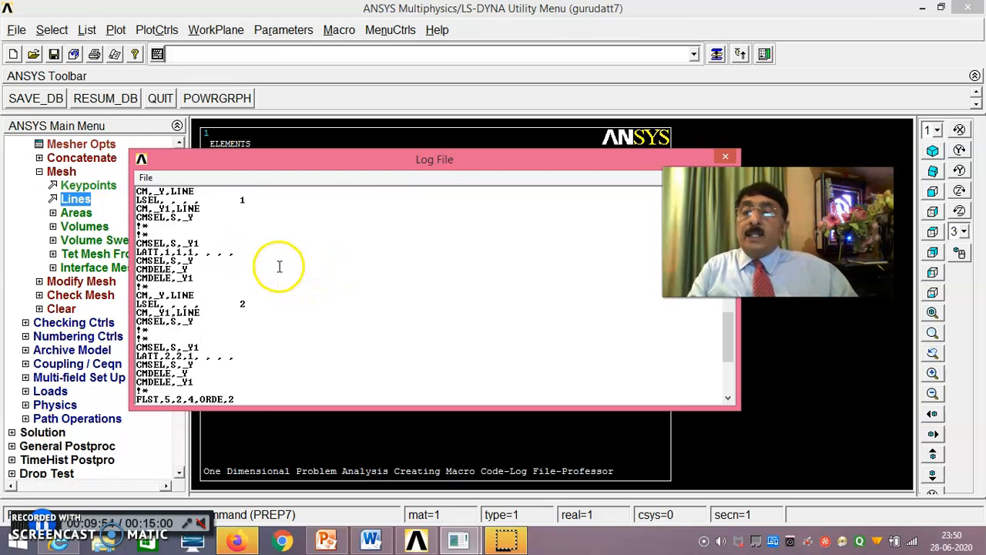
scroll(167, 322, down, 1)
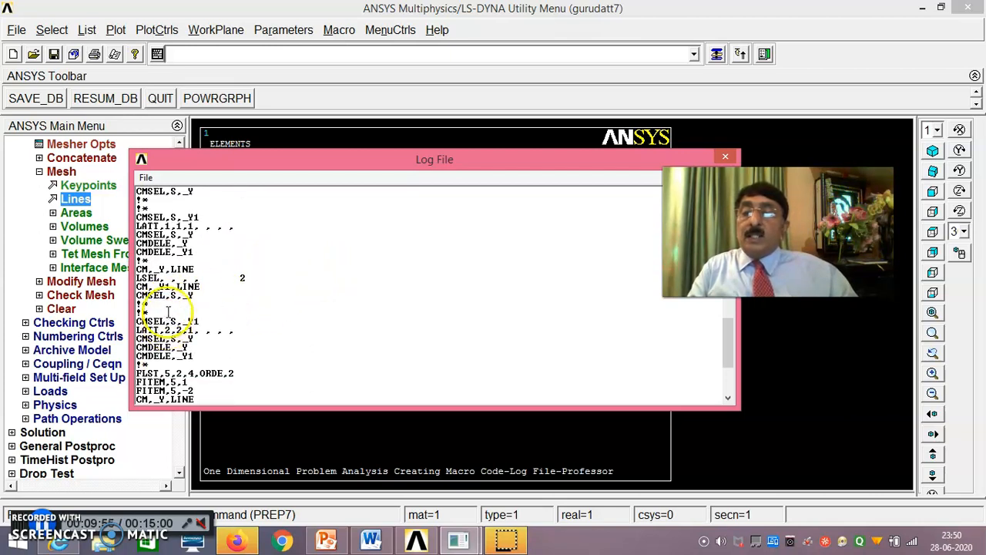
scroll(167, 312, down, 1)
scroll(165, 310, down, 1)
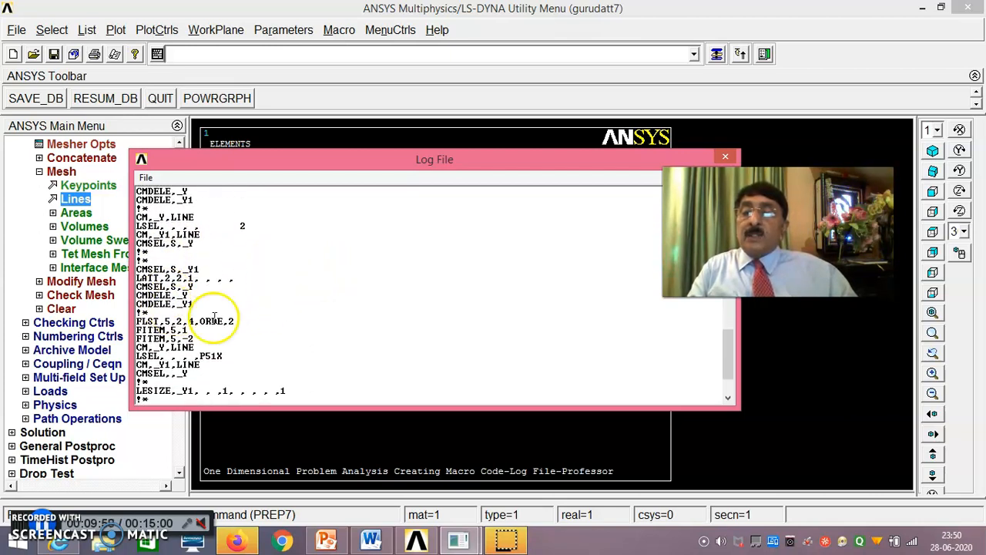
scroll(231, 310, down, 1)
scroll(282, 307, down, 1)
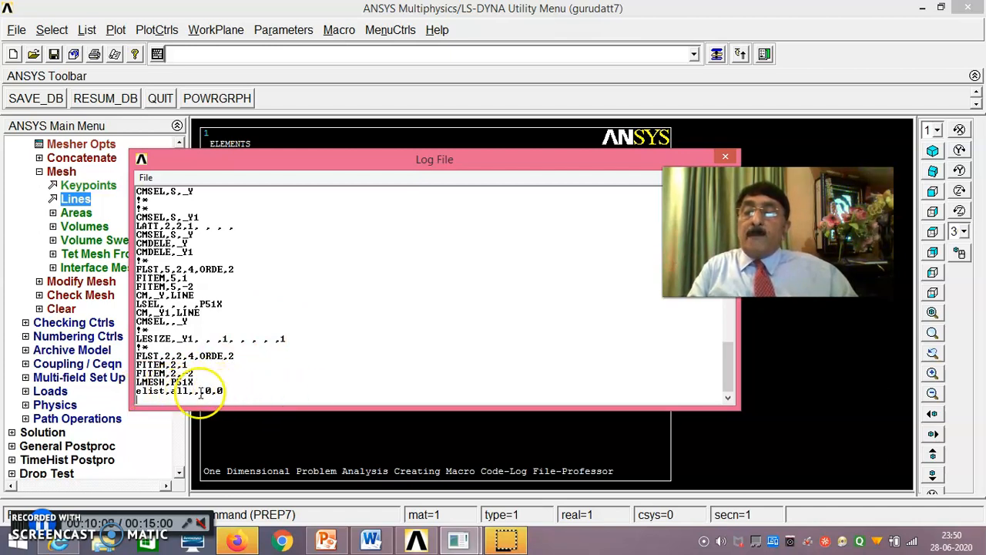
click(146, 178)
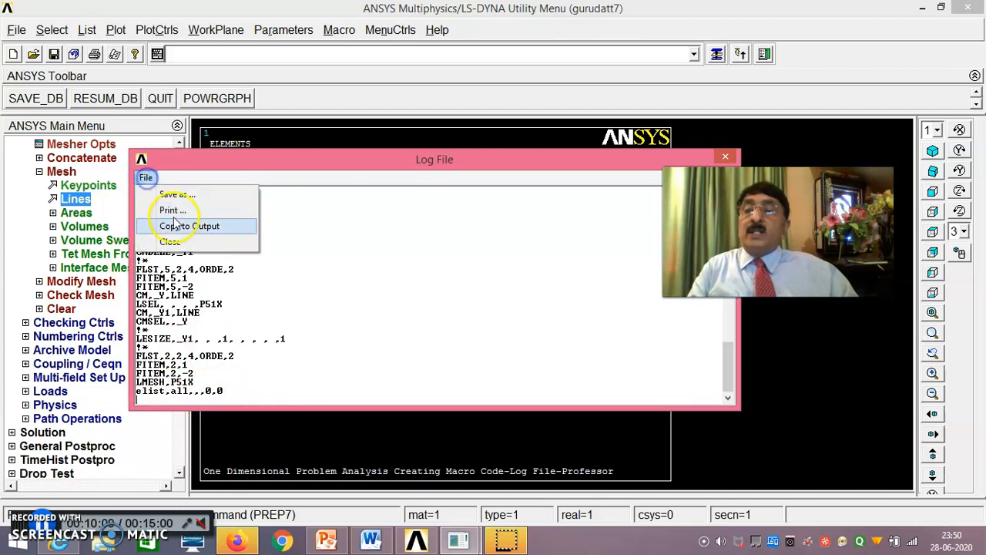
click(170, 241)
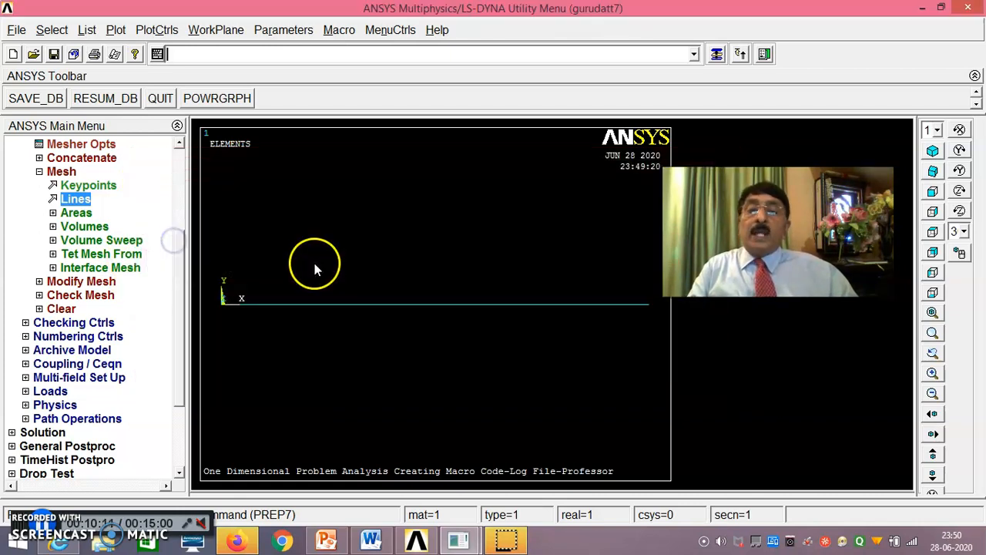
List the elements with nodes and attributes to check their material and real constant assignments, and close the listing
click(62, 171)
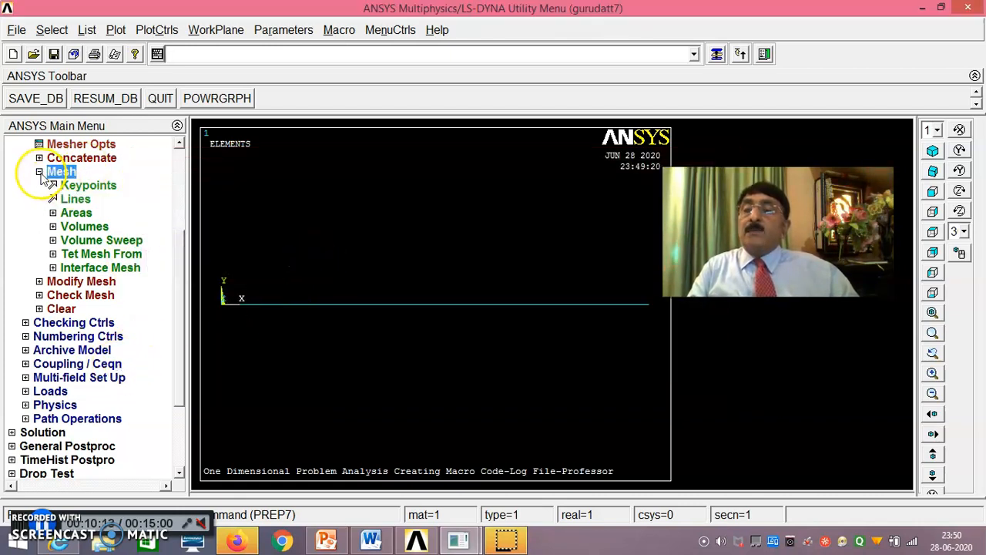
click(87, 31)
mouse_move(126, 170)
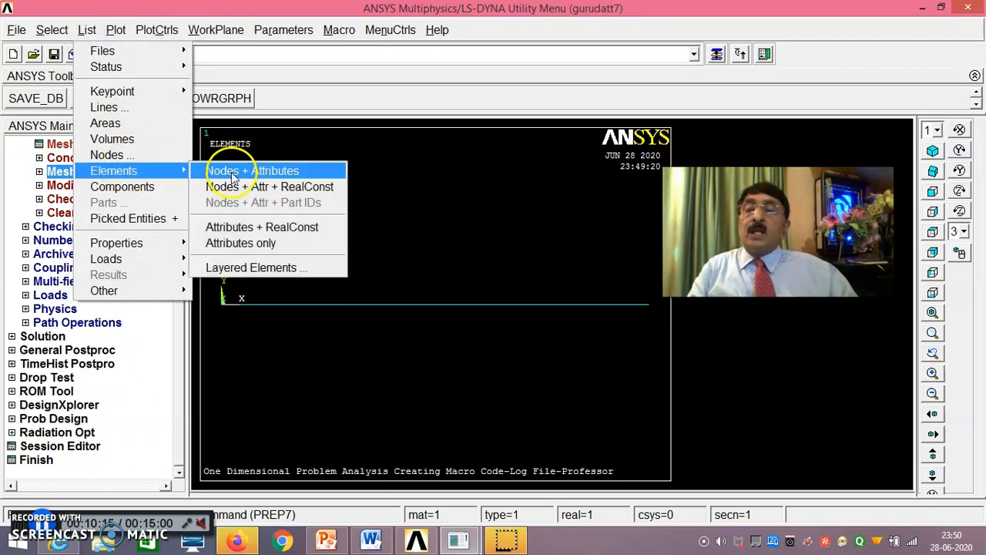
click(233, 176)
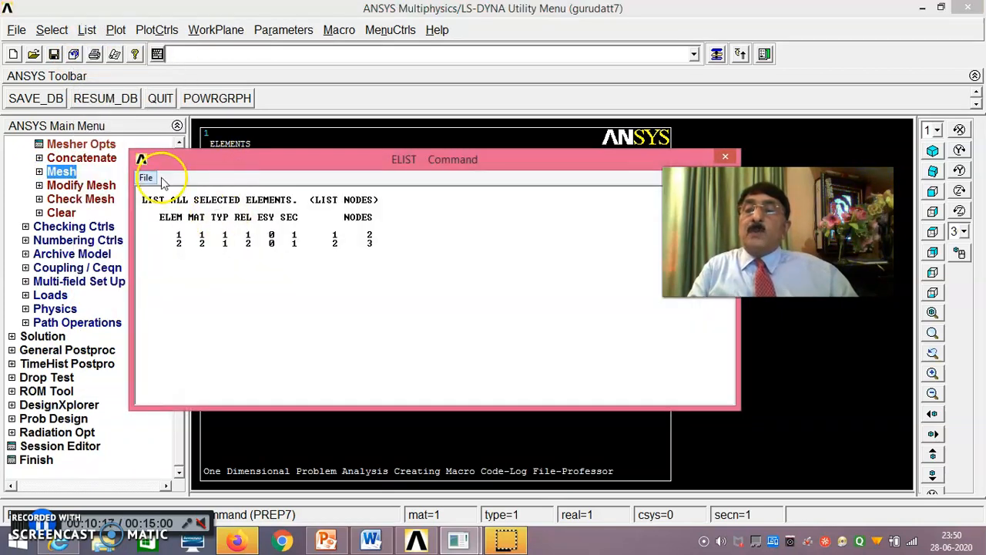
click(145, 178)
click(168, 242)
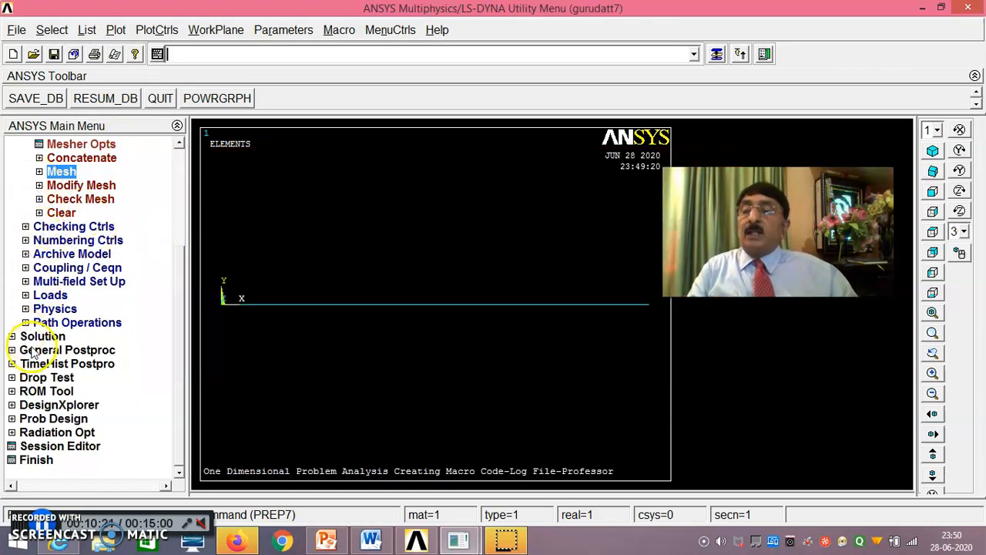
Save the database and constrain all degrees of freedom at keypoint 1 with a constant displacement of 0
click(39, 100)
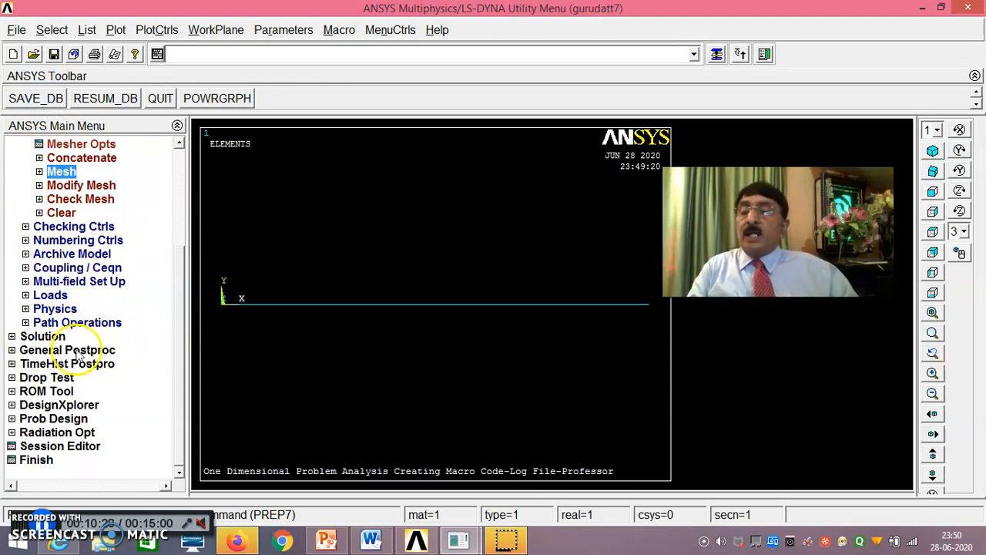
click(53, 296)
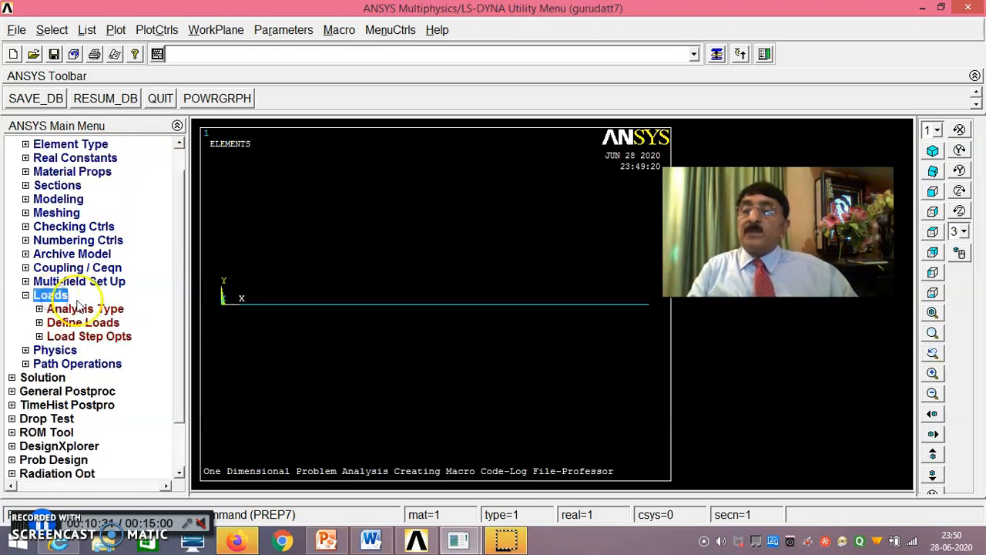
click(82, 322)
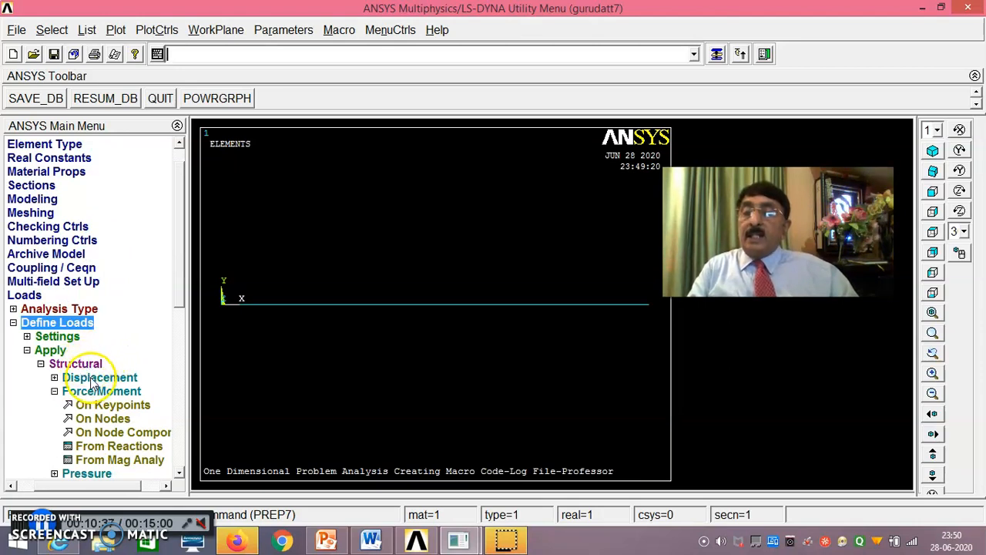
click(96, 378)
drag(175, 301, 184, 356)
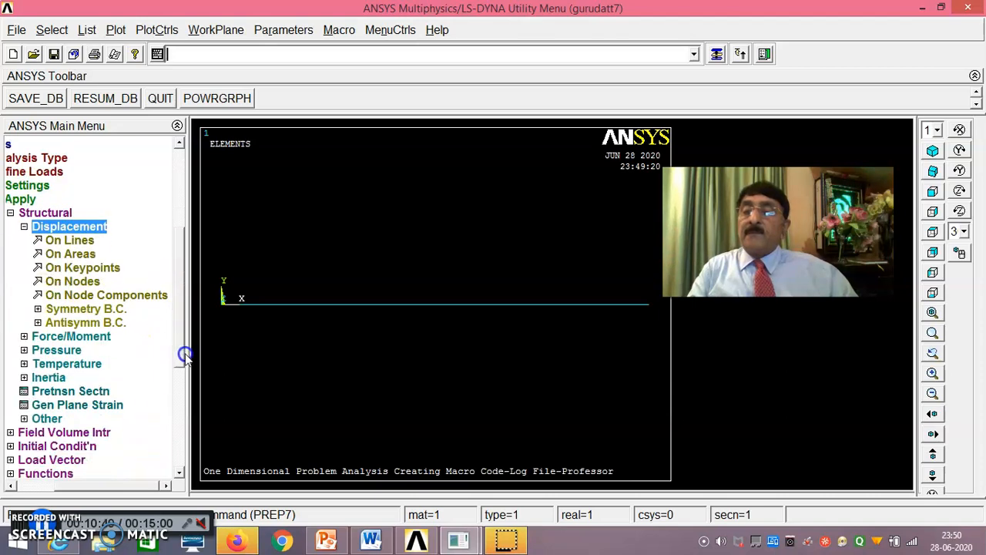
click(86, 267)
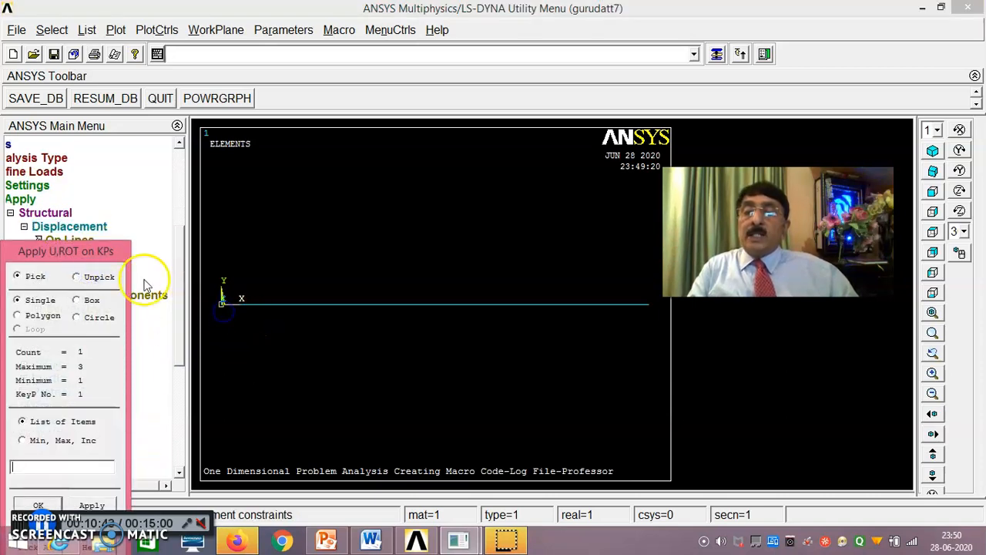
drag(100, 251, 154, 178)
click(104, 432)
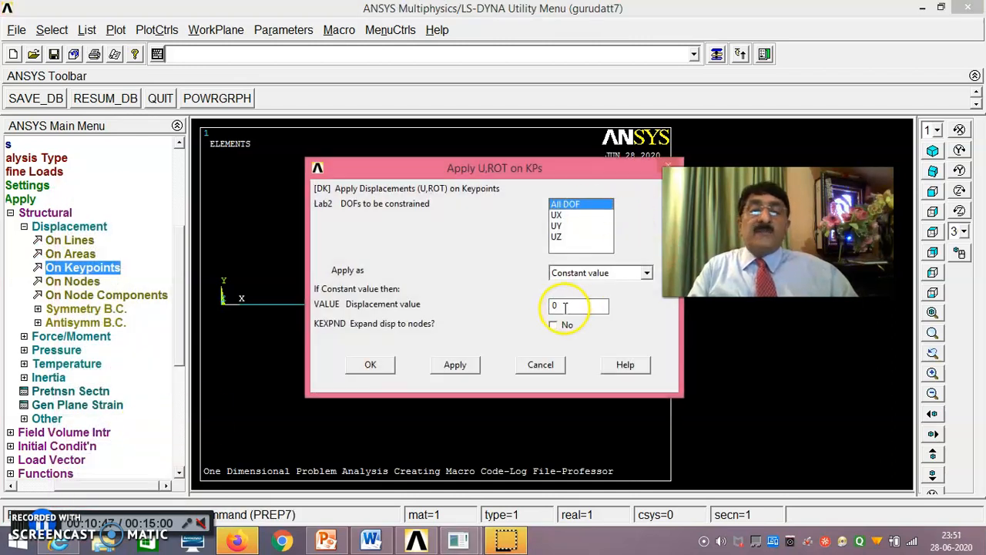
click(370, 364)
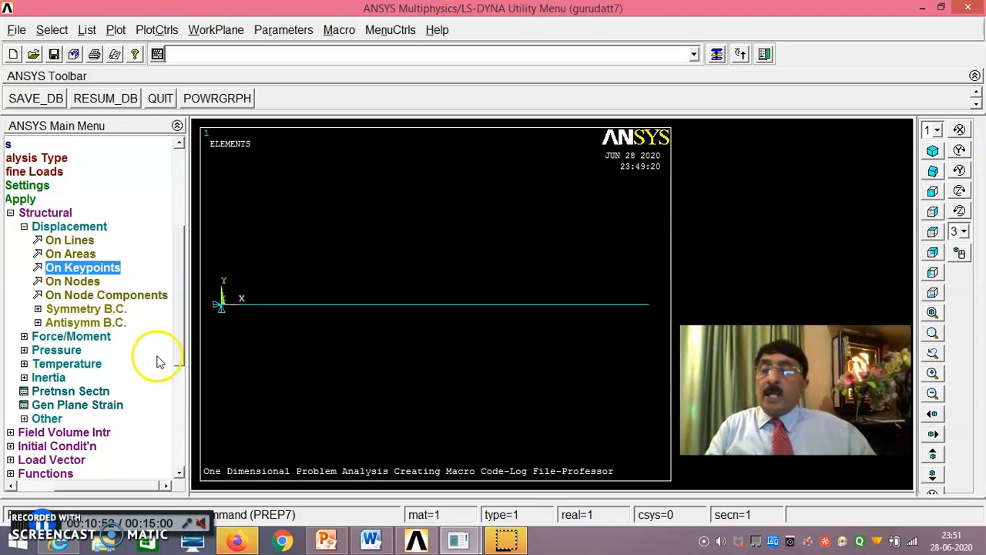
Apply a constant structural force of 500 in the FX direction on keypoint 3
click(91, 336)
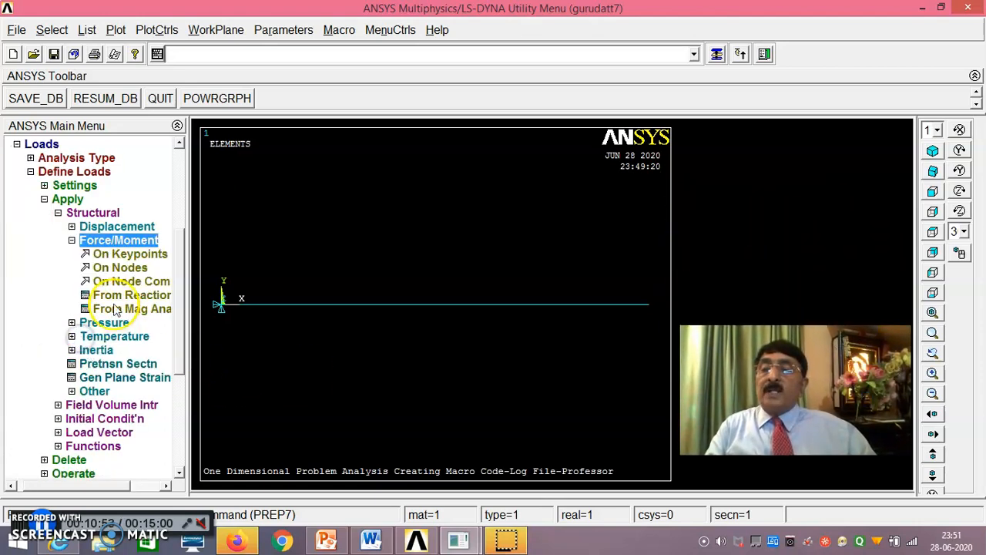
click(128, 254)
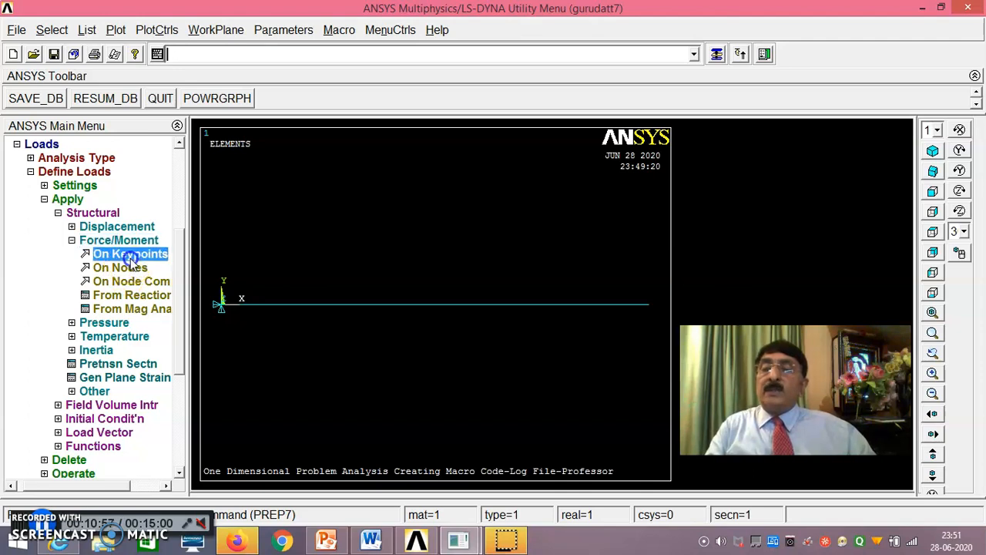
click(647, 316)
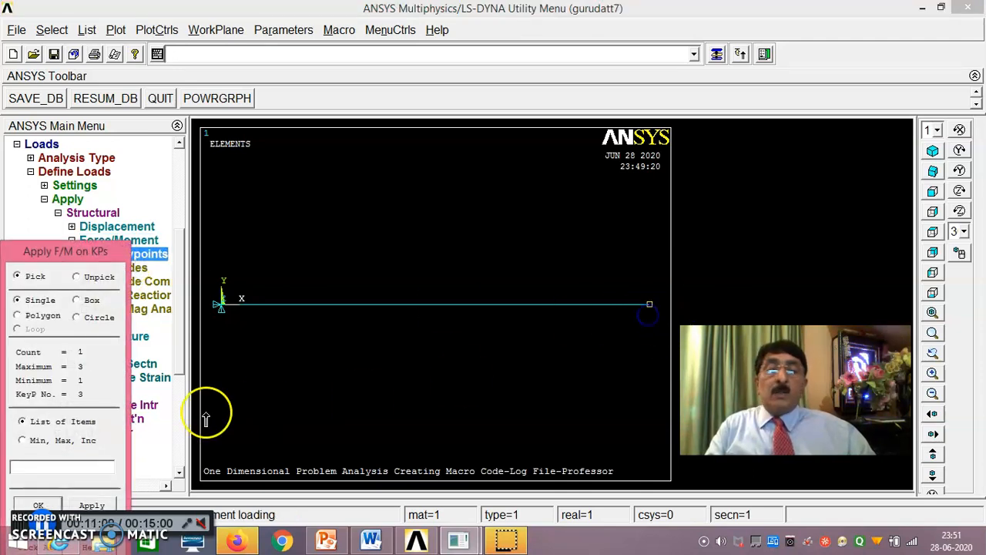
click(57, 507)
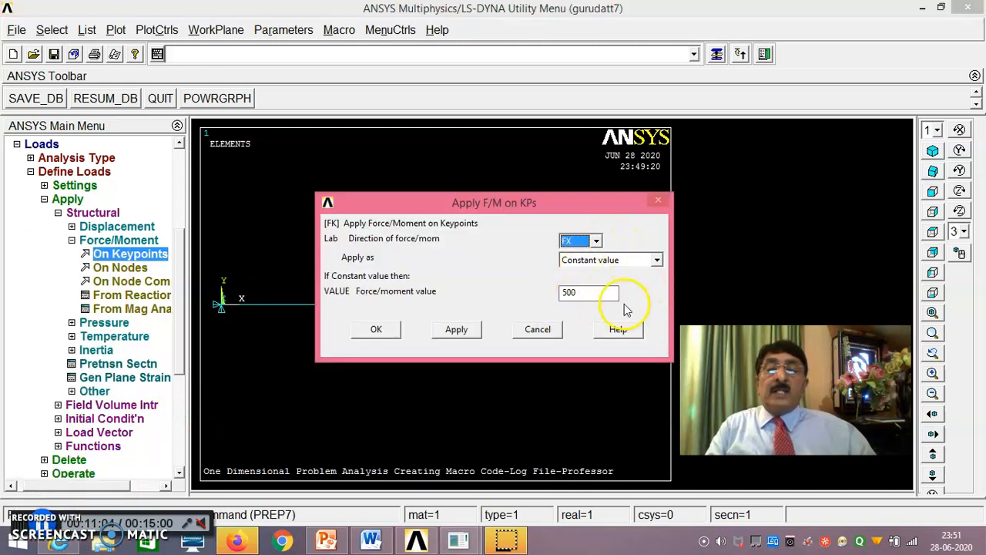
click(377, 329)
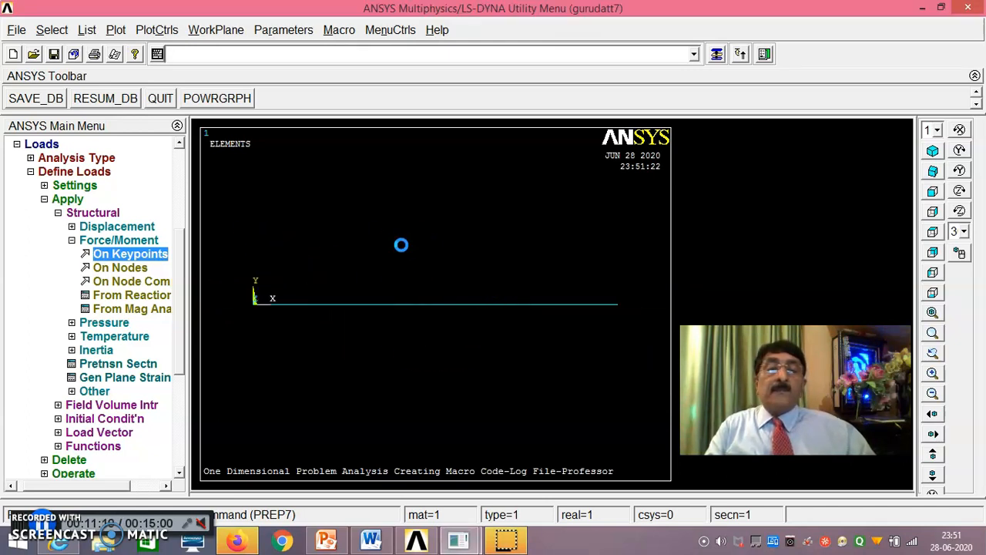
Display the model as a multi-plot of its elements, lines, keypoints and nodes with the applied constraint and force
click(117, 31)
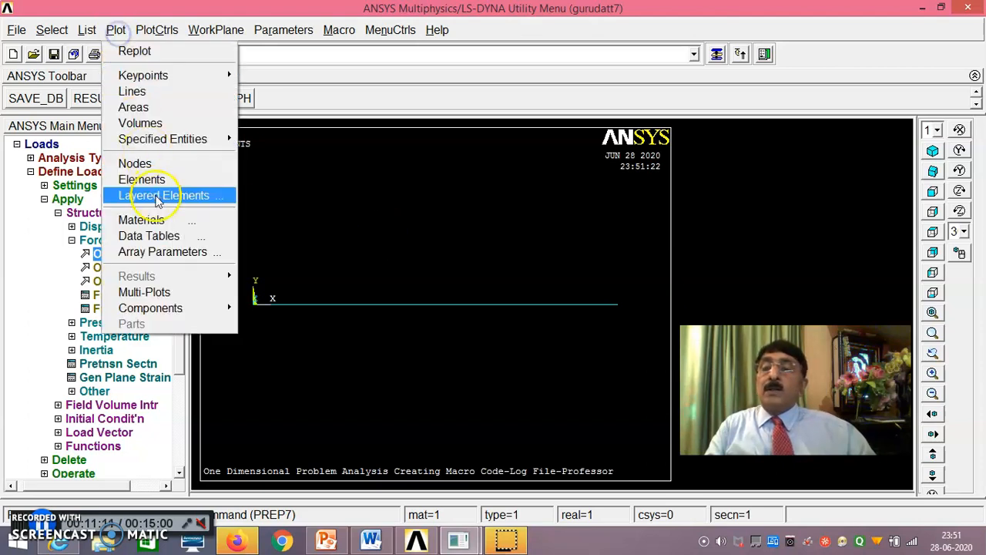
click(176, 291)
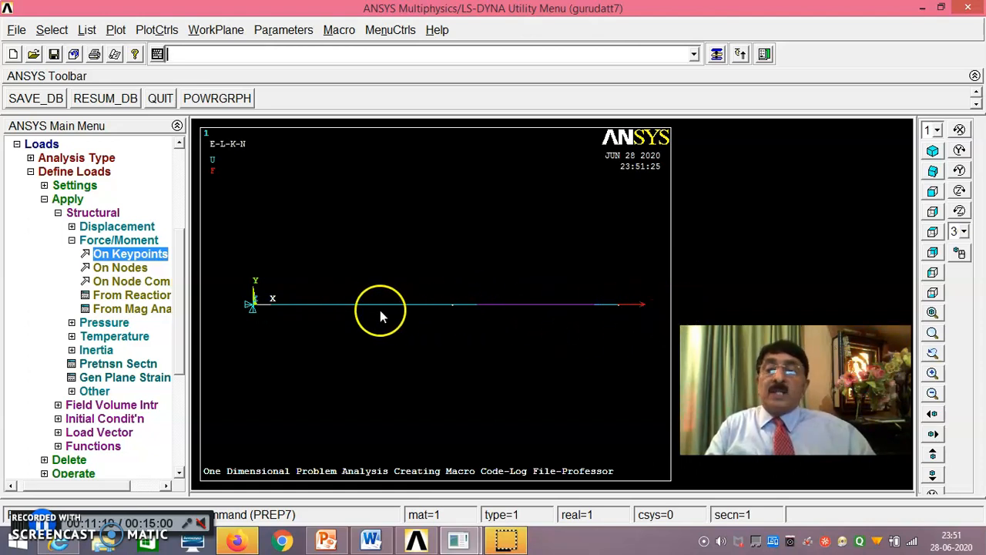
Solve the current load step, and close the completion note and the solution status listing
click(76, 245)
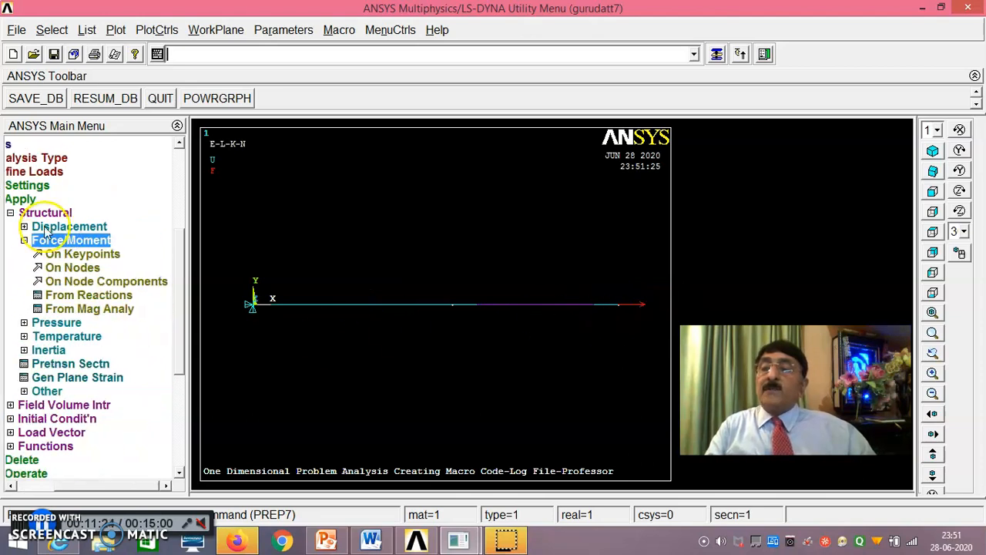
click(10, 213)
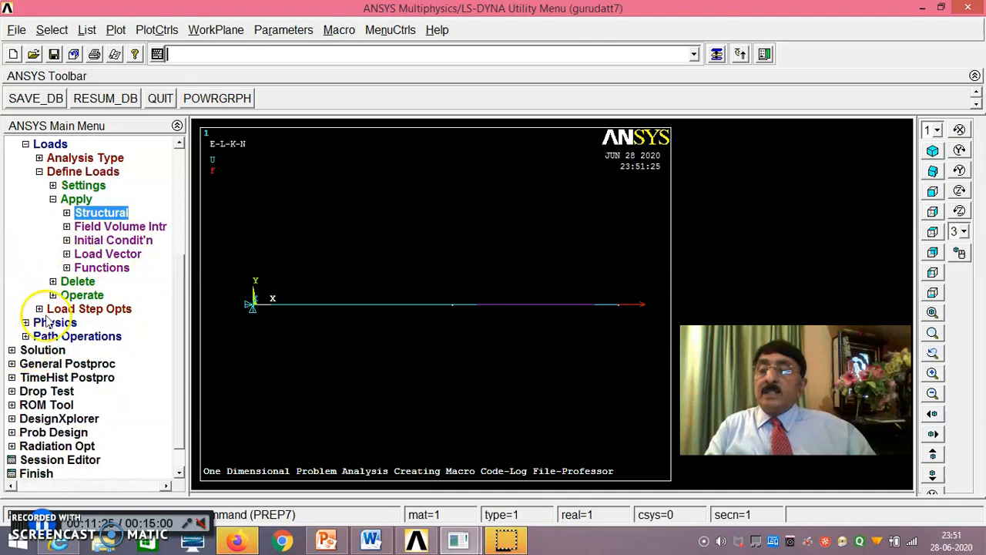
click(39, 171)
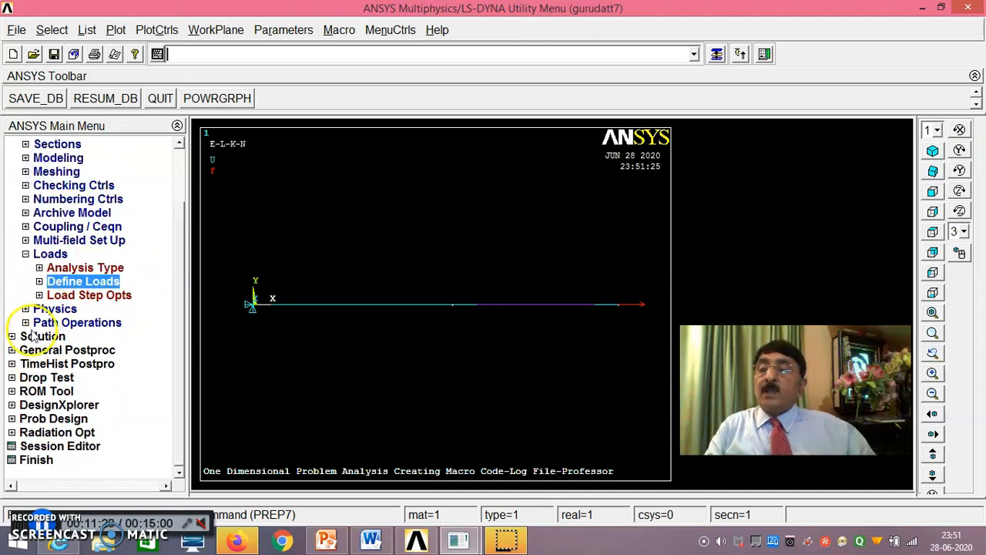
click(39, 336)
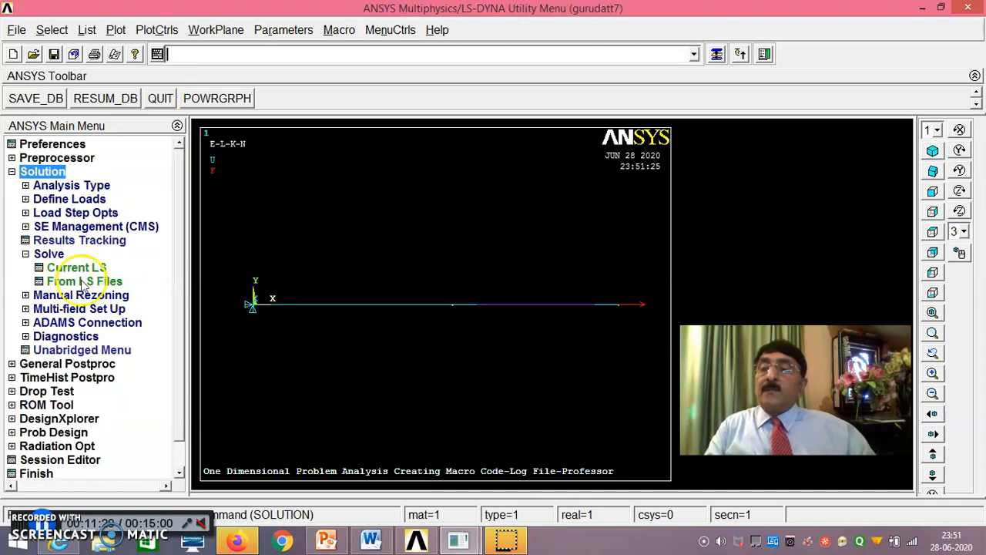
click(64, 268)
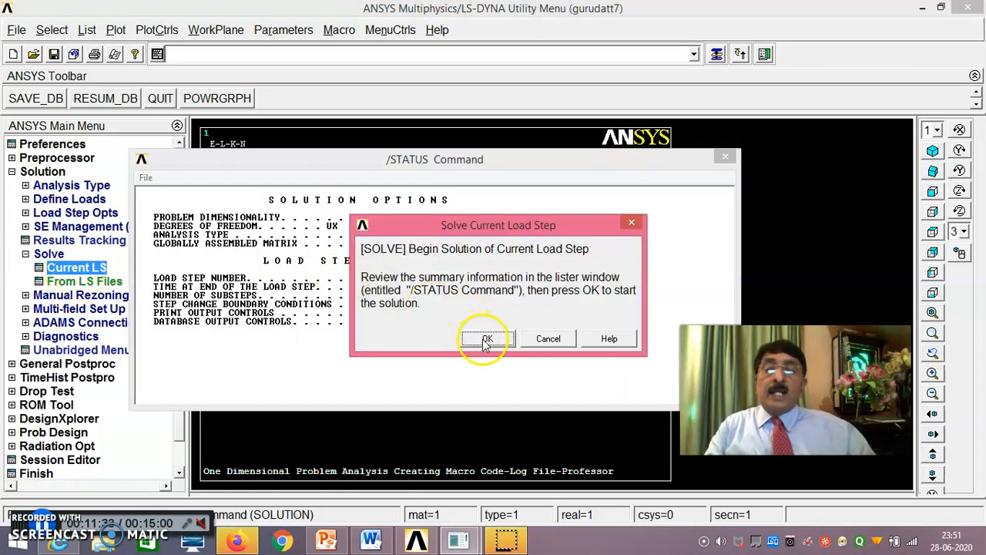
click(485, 339)
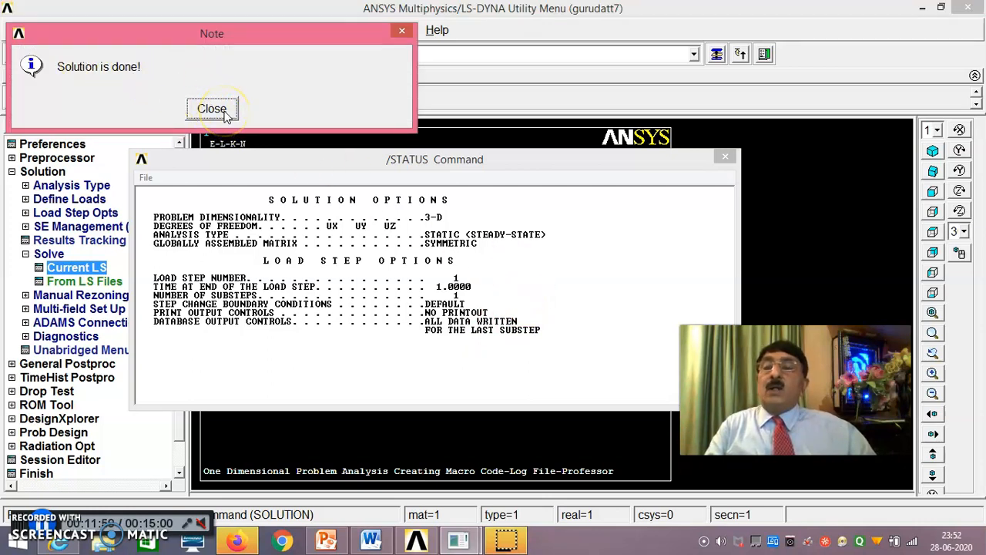
click(212, 109)
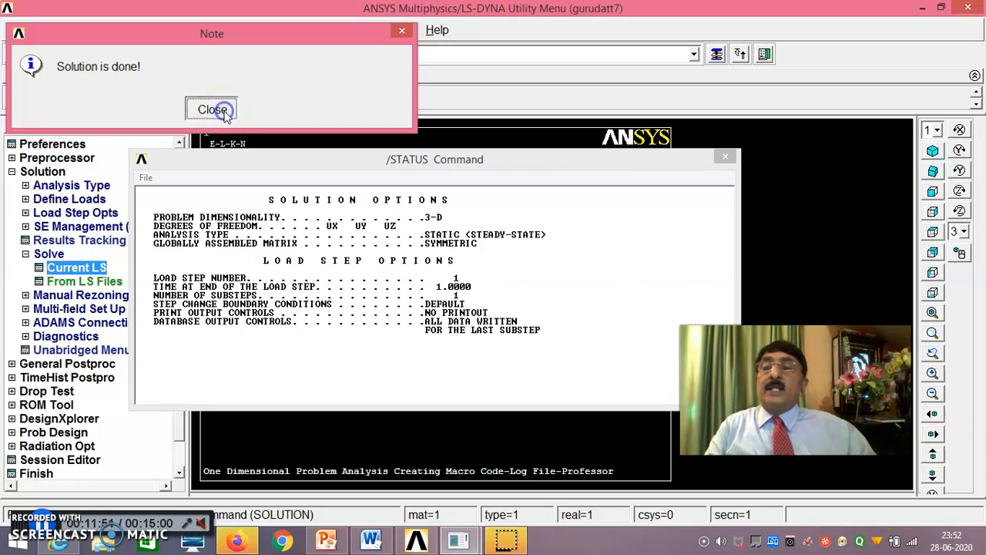
click(147, 179)
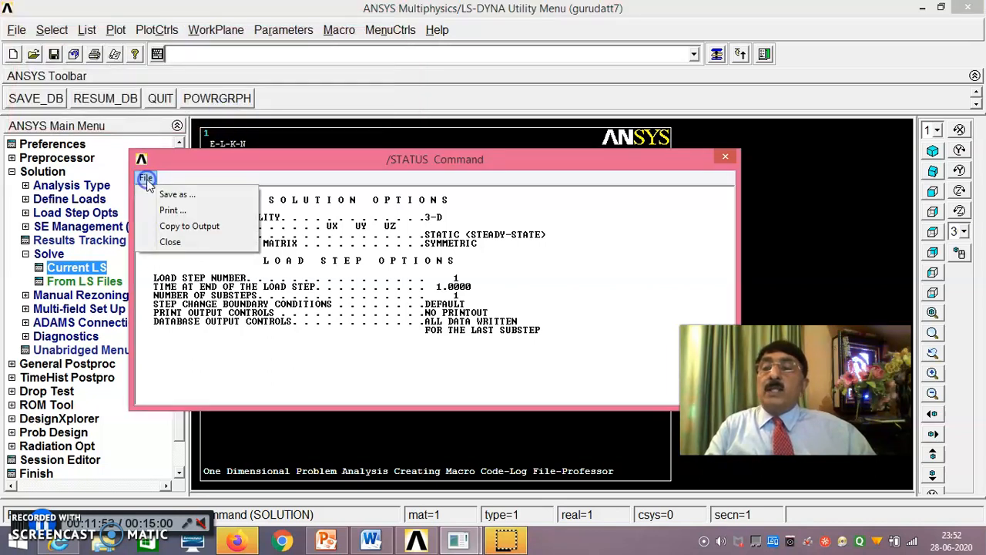
click(182, 244)
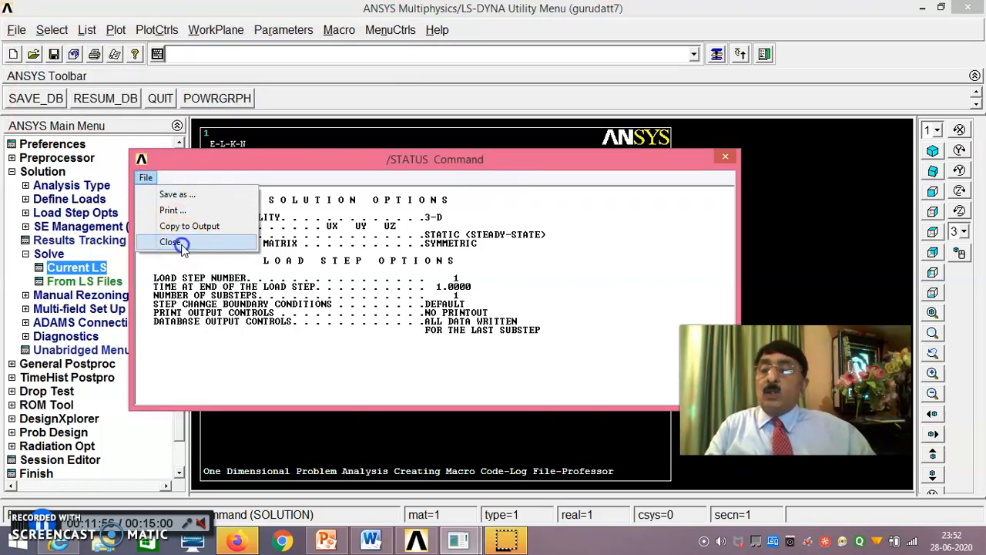
List the nodal DOF solution in the general postprocessor using the displacement vector sum
drag(180, 293, 181, 306)
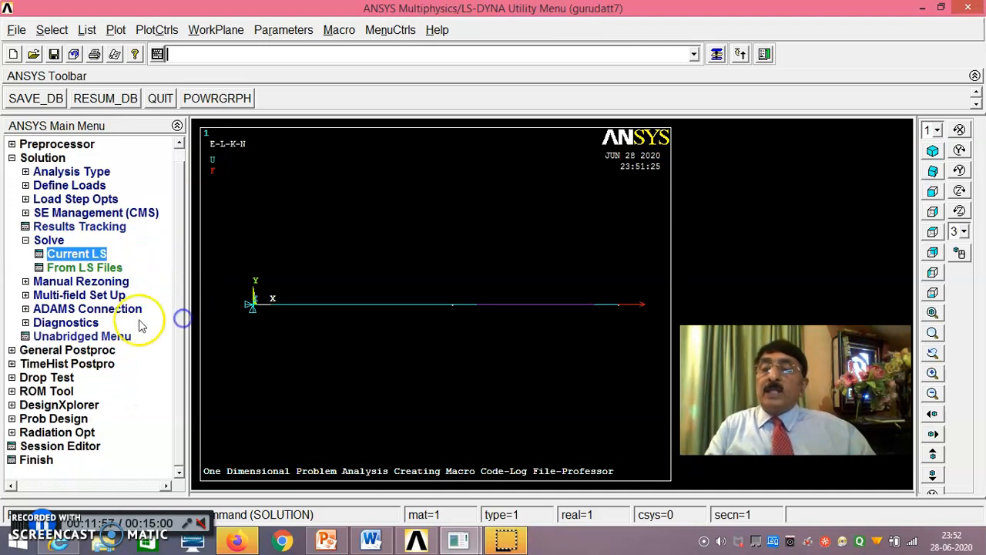
click(86, 352)
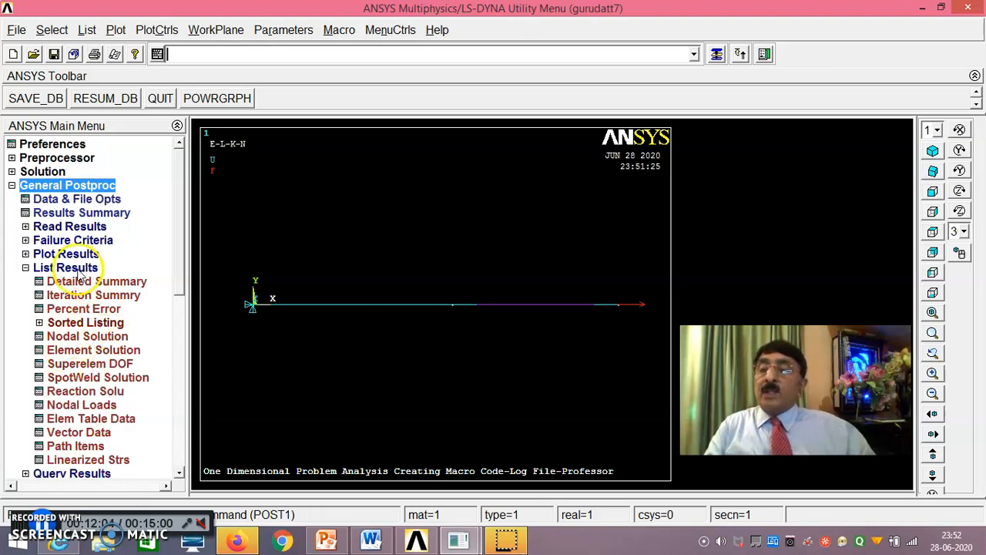
click(88, 337)
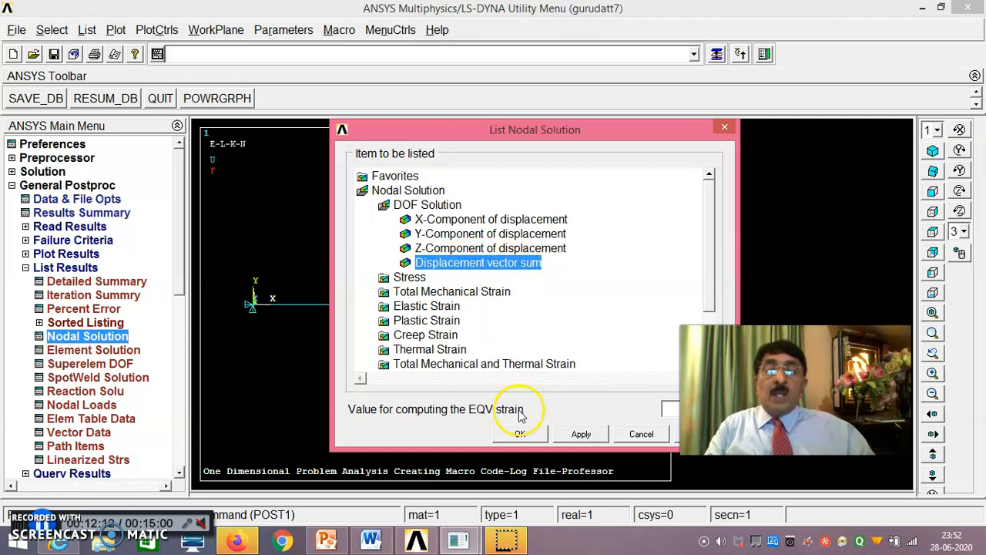
click(521, 435)
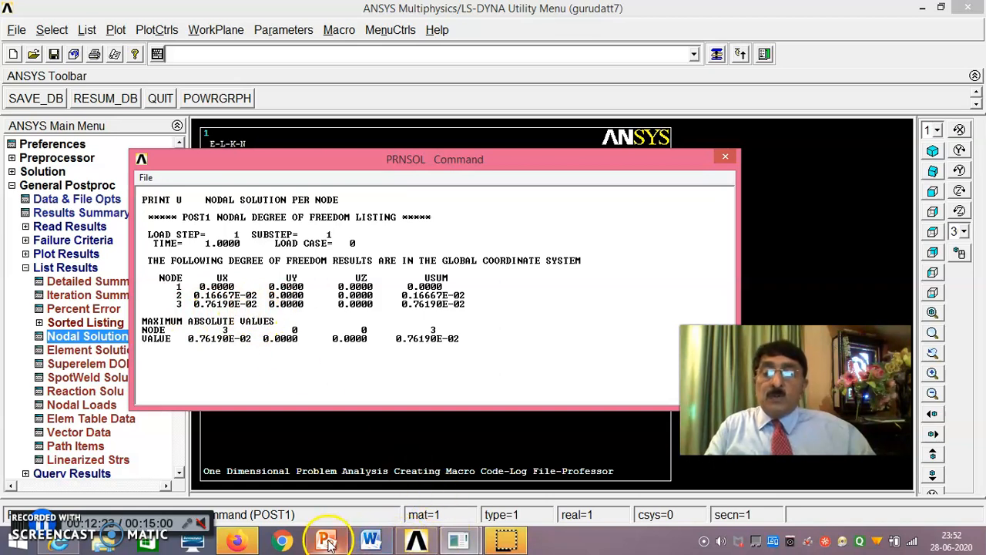
Switch to PowerPoint, show the hand calculation on slide 16, and return to the ANSYS nodal displacement listing
mouse_move(328, 542)
click(326, 462)
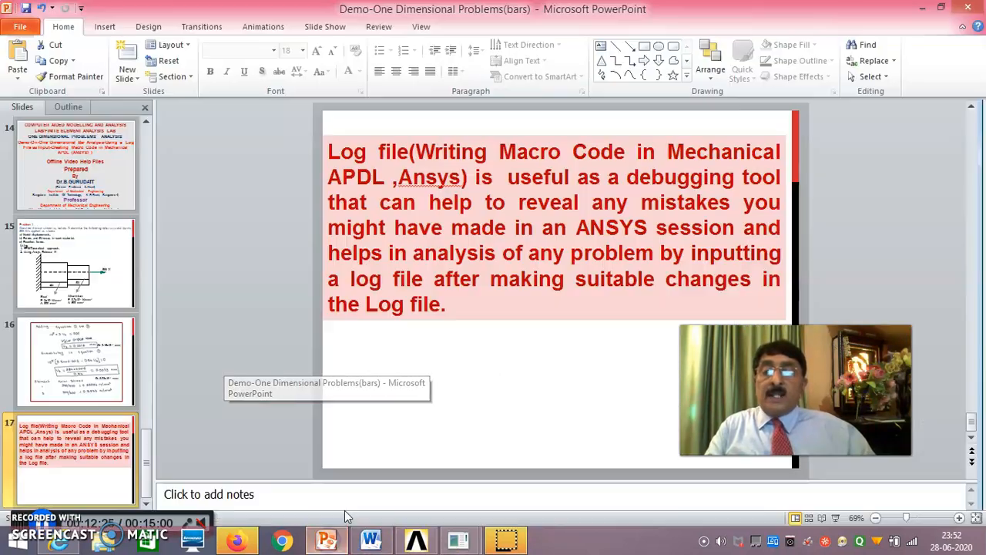
click(88, 361)
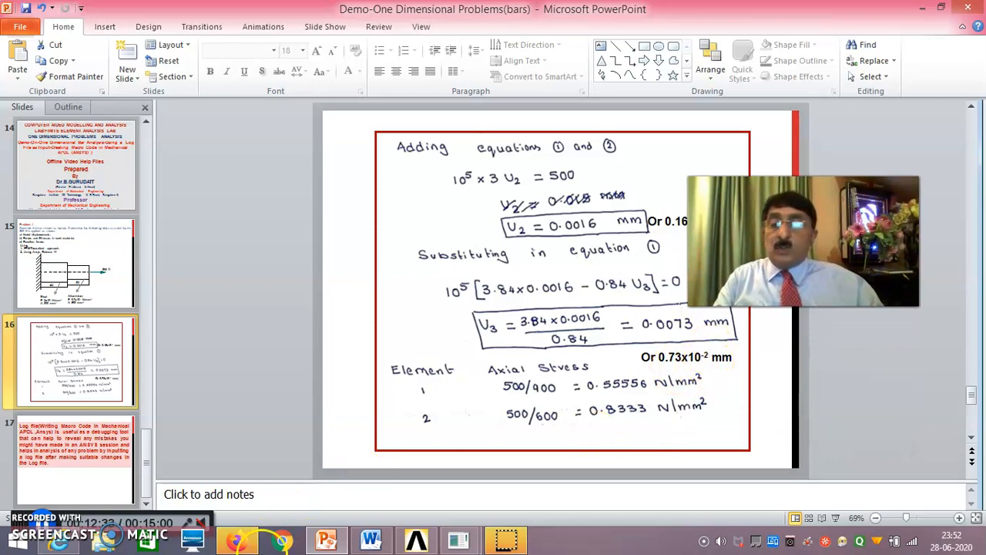
mouse_move(458, 542)
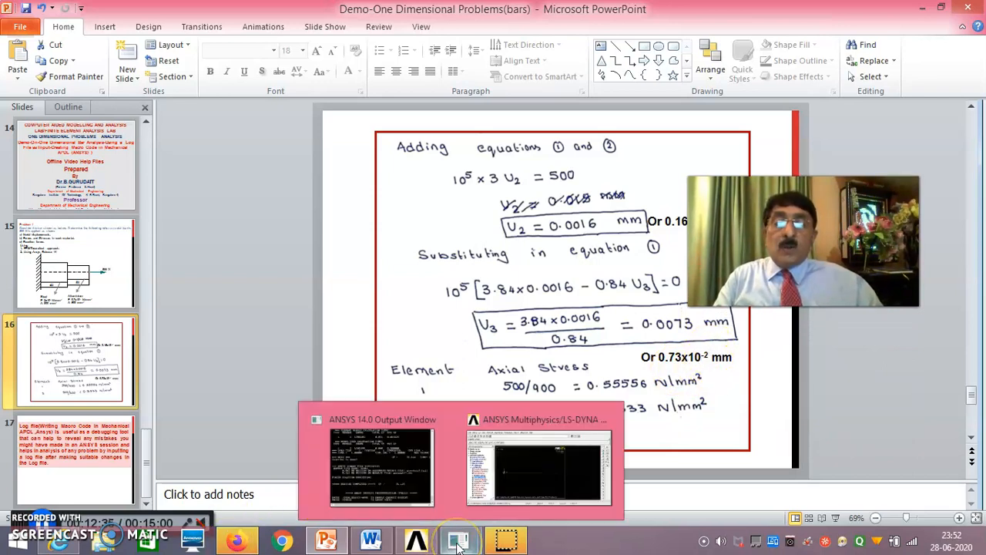
click(532, 476)
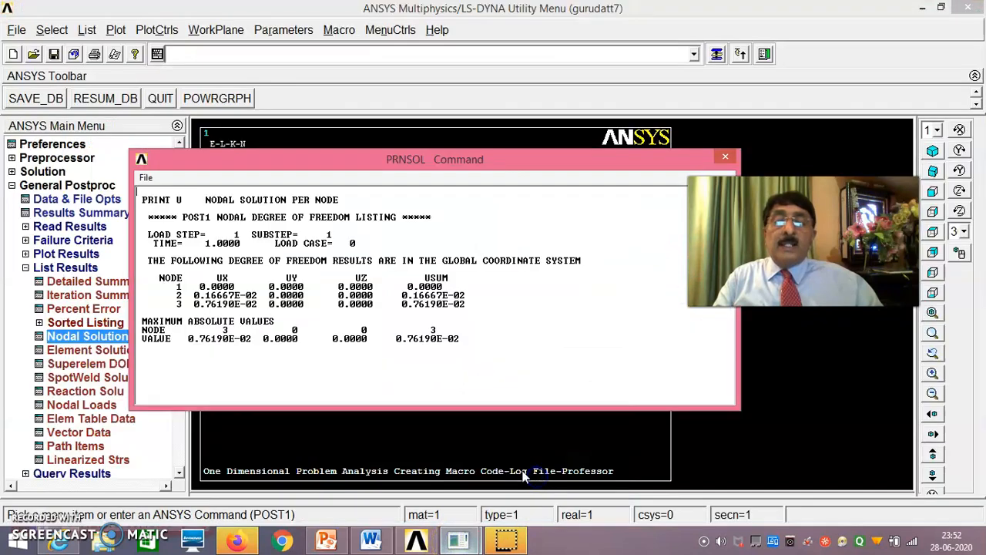
Compare the listed UX displacements of nodes 2 and 3 with the hand-calculated values on the PowerPoint slide, and return to ANSYS
click(145, 178)
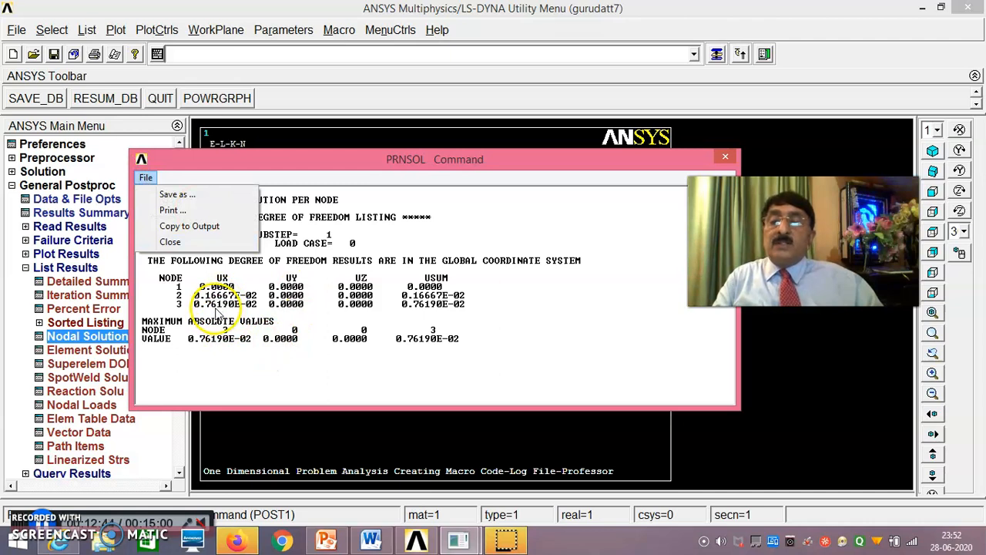
click(339, 385)
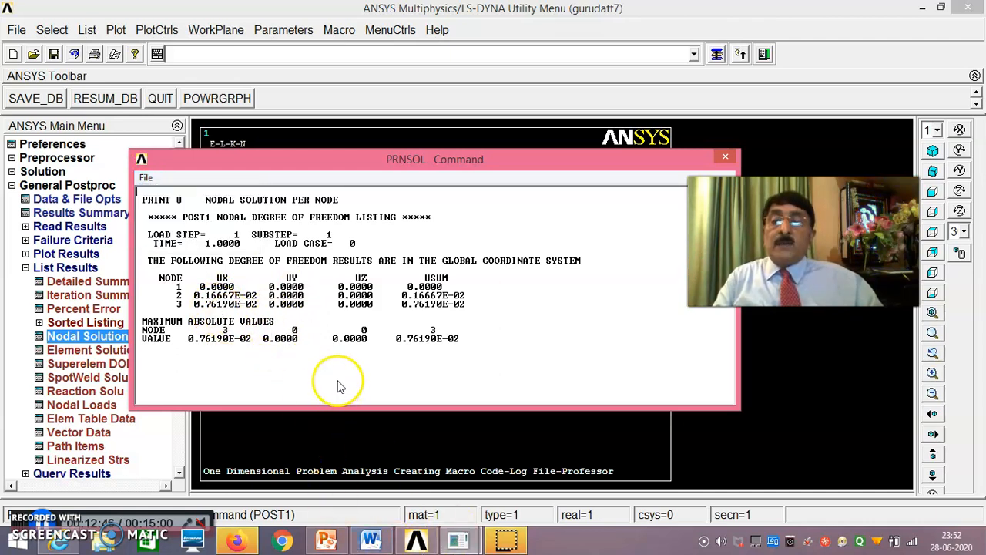
mouse_move(327, 539)
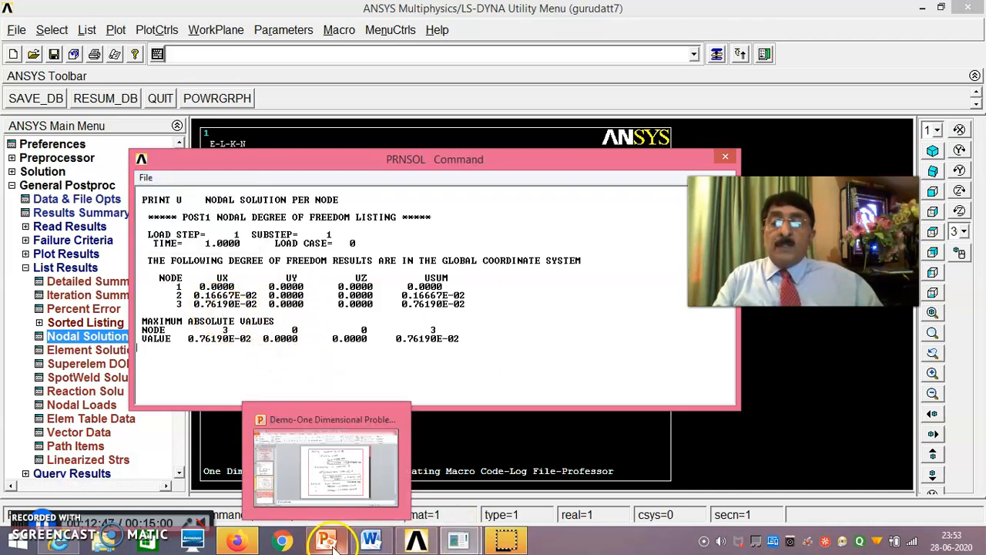
click(349, 487)
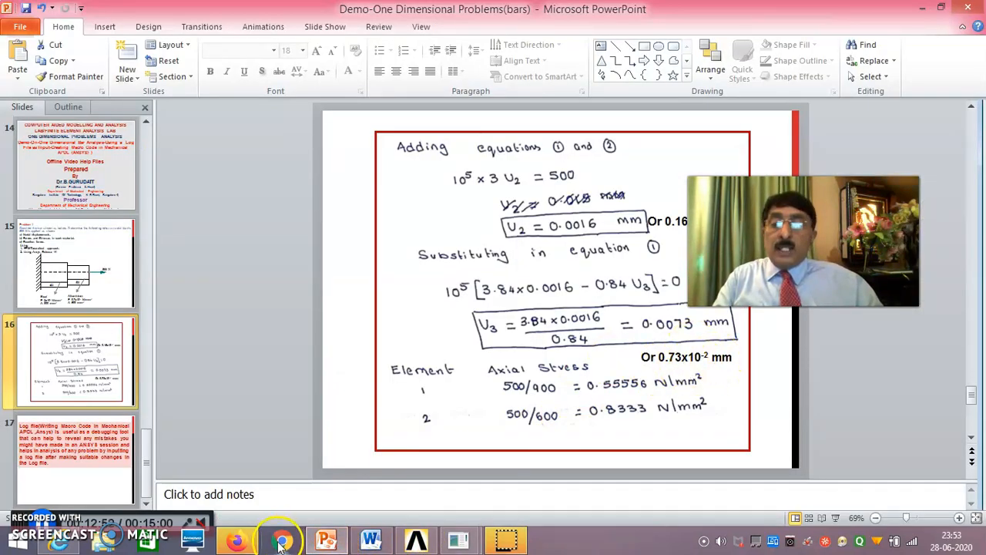
mouse_move(334, 544)
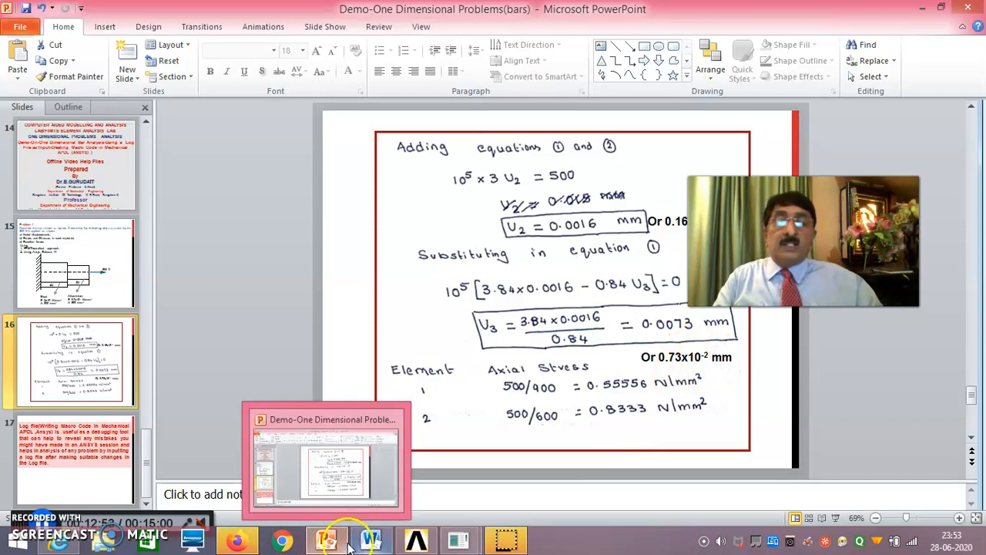
mouse_move(456, 541)
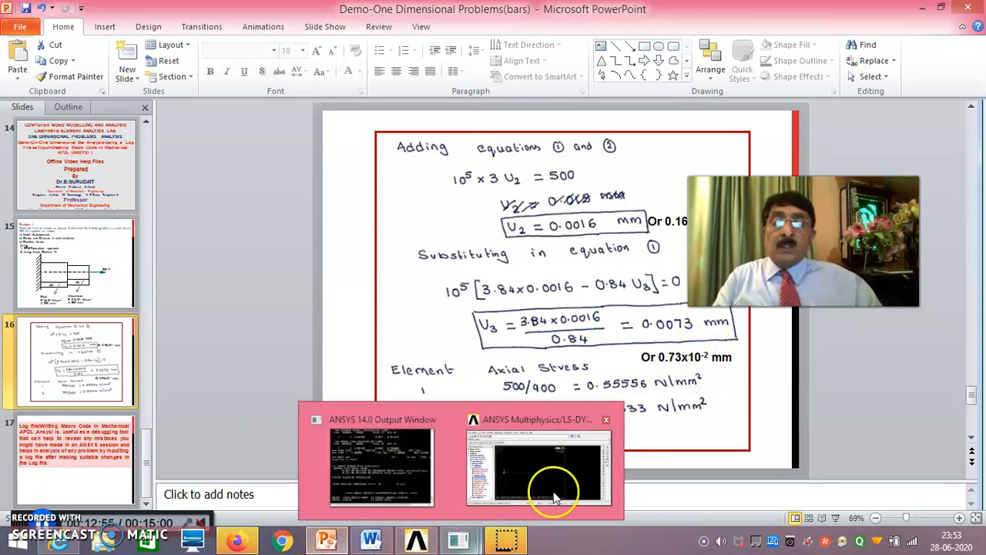
click(568, 425)
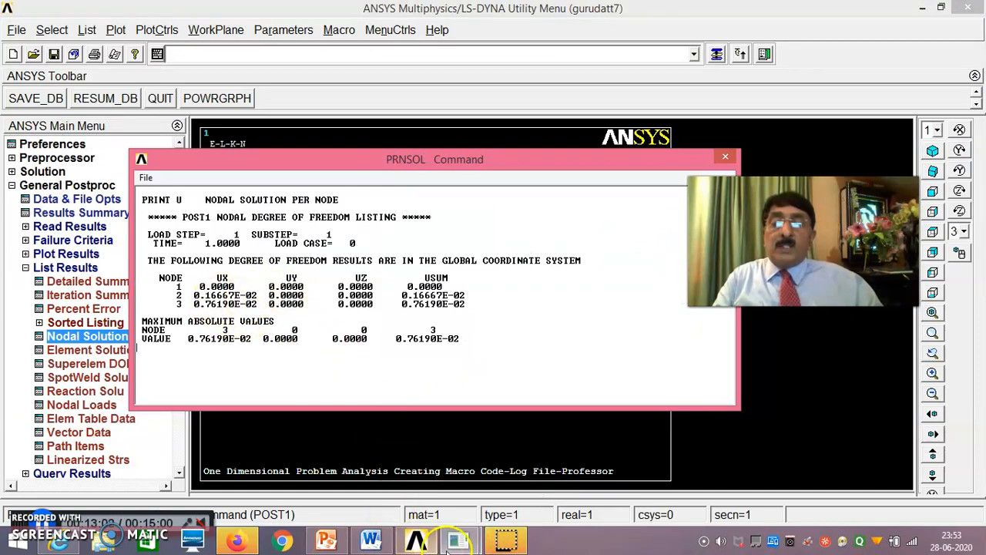
Recheck the hand calculation slide in PowerPoint, return to ANSYS, and close the nodal displacement listing
mouse_move(460, 542)
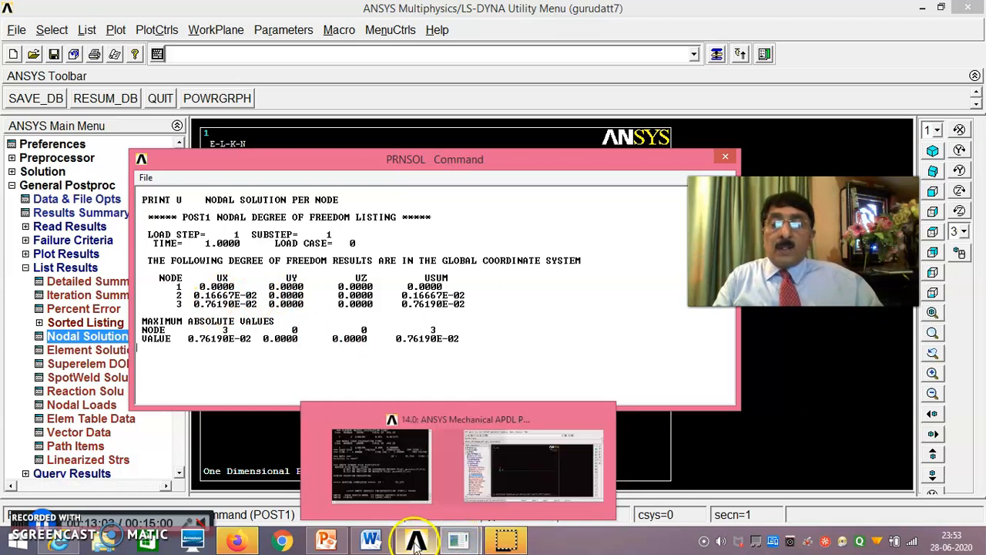
mouse_move(328, 541)
click(341, 476)
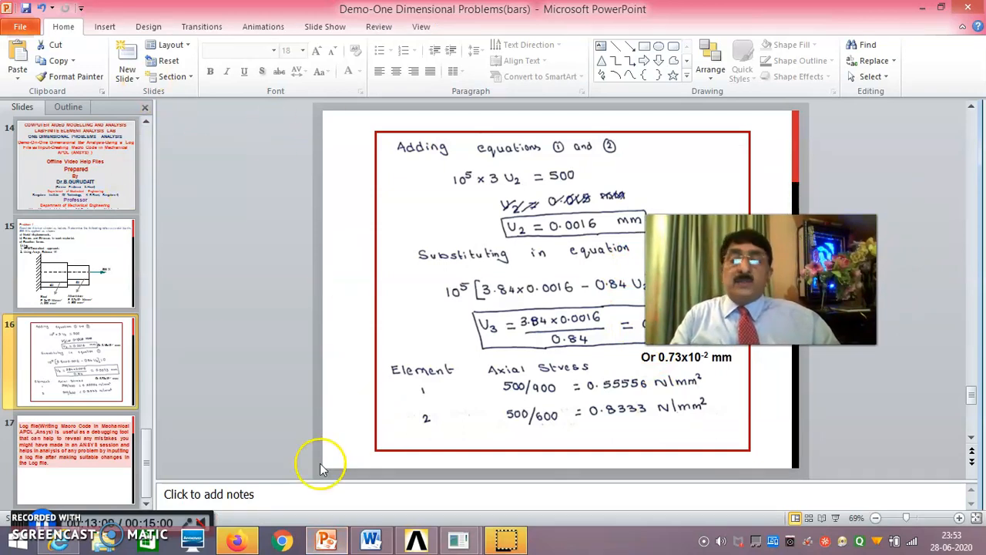
mouse_move(462, 540)
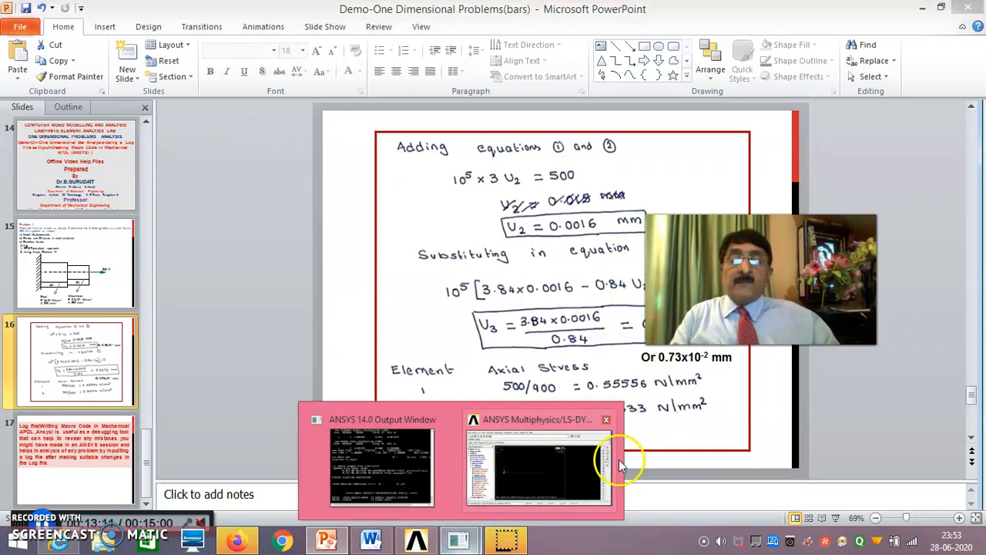
click(577, 487)
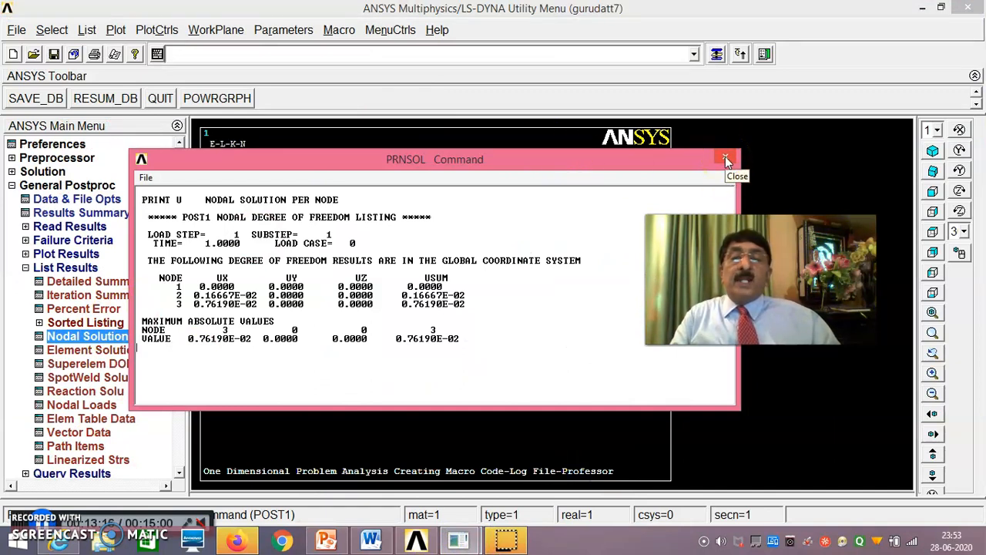
click(725, 158)
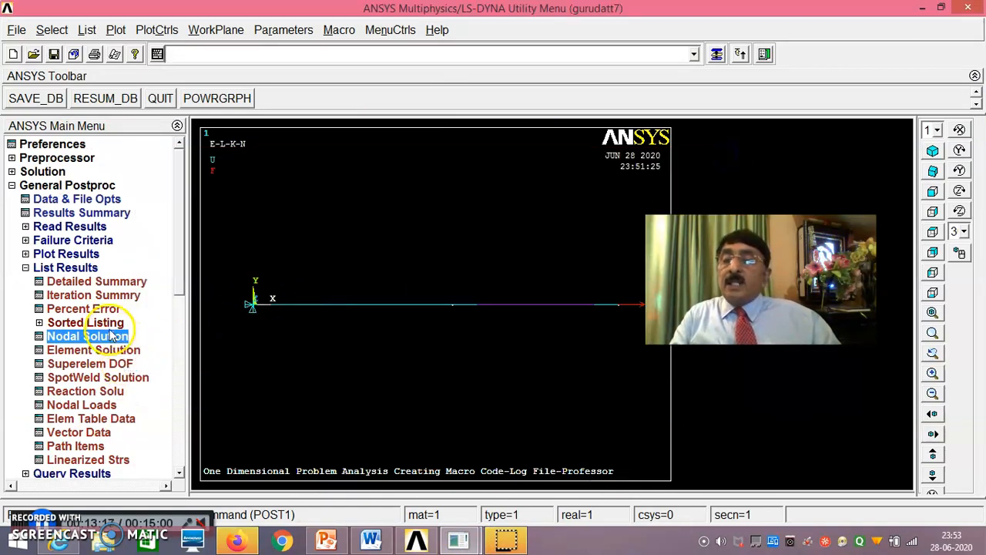
List the session log file and examine its meshing, keypoint constraint and 500 FX force commands
click(11, 31)
mouse_move(47, 261)
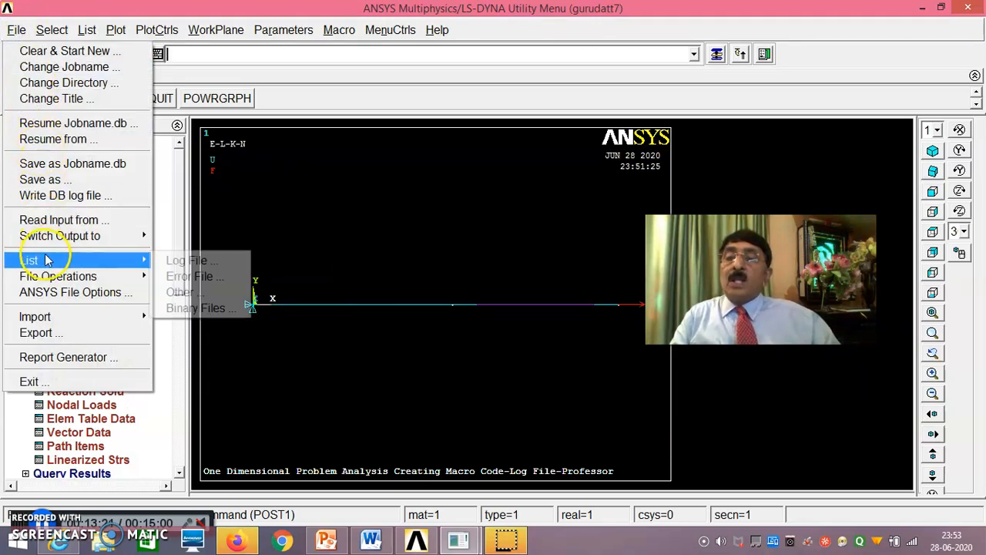
click(187, 261)
scroll(274, 262, down, 12)
scroll(270, 277, down, 10)
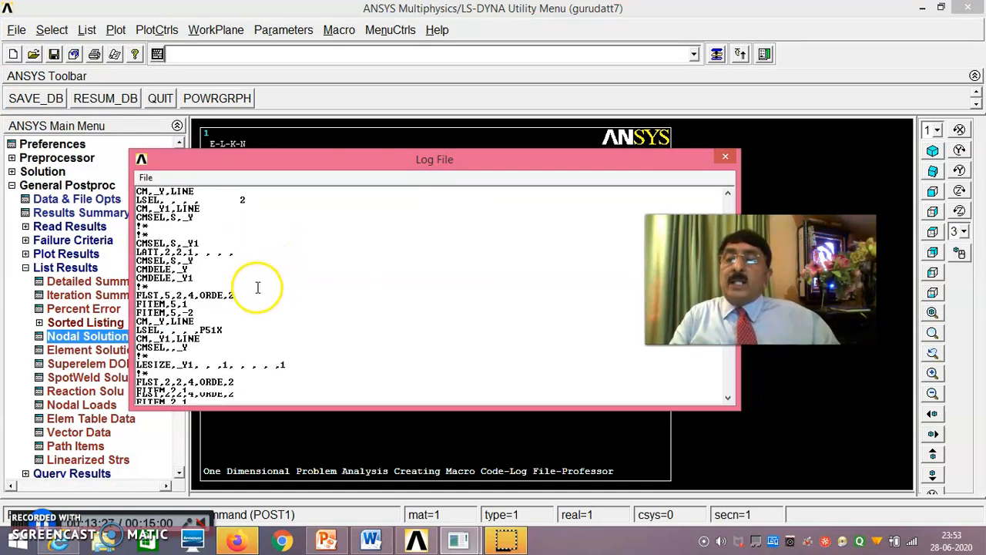
scroll(258, 288, down, 5)
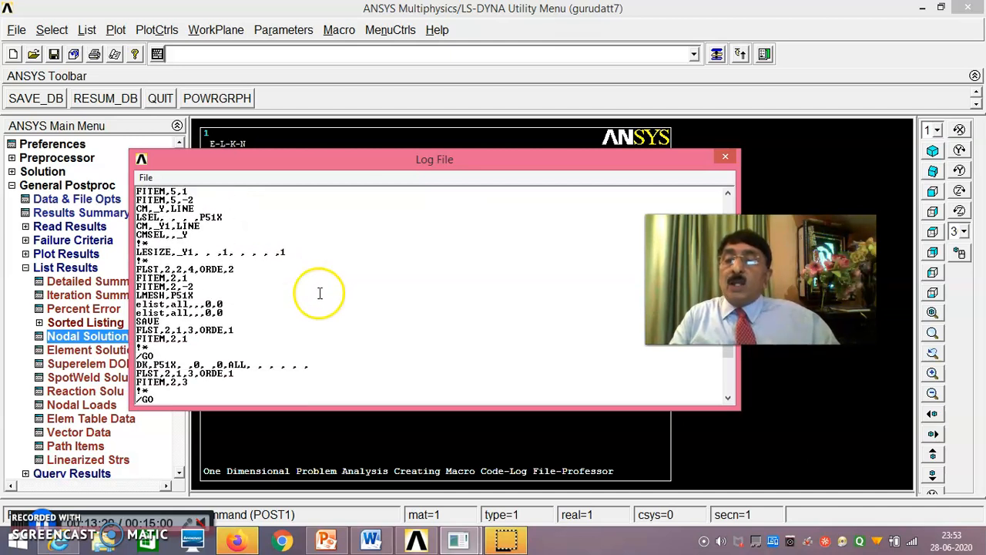
scroll(289, 316, down, 4)
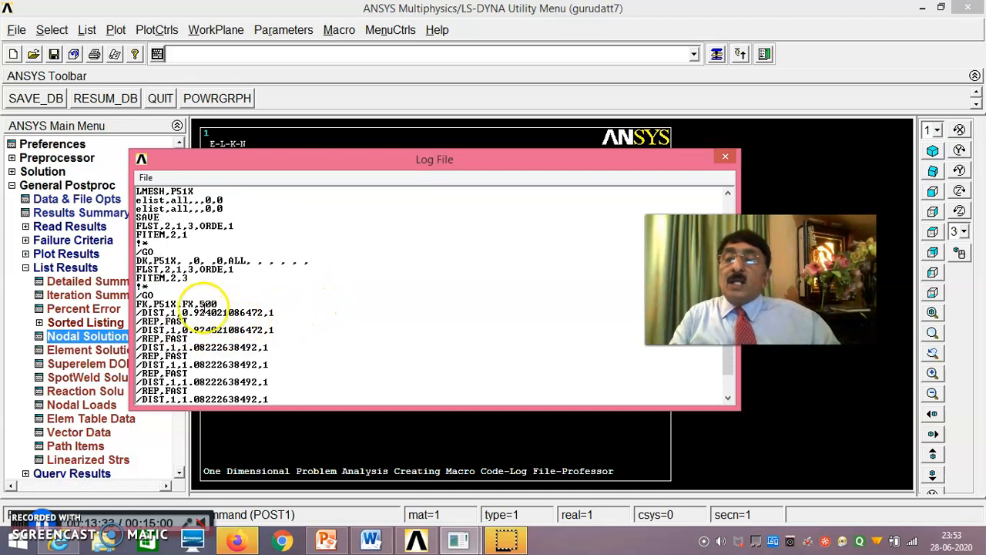
scroll(208, 302, up, 4)
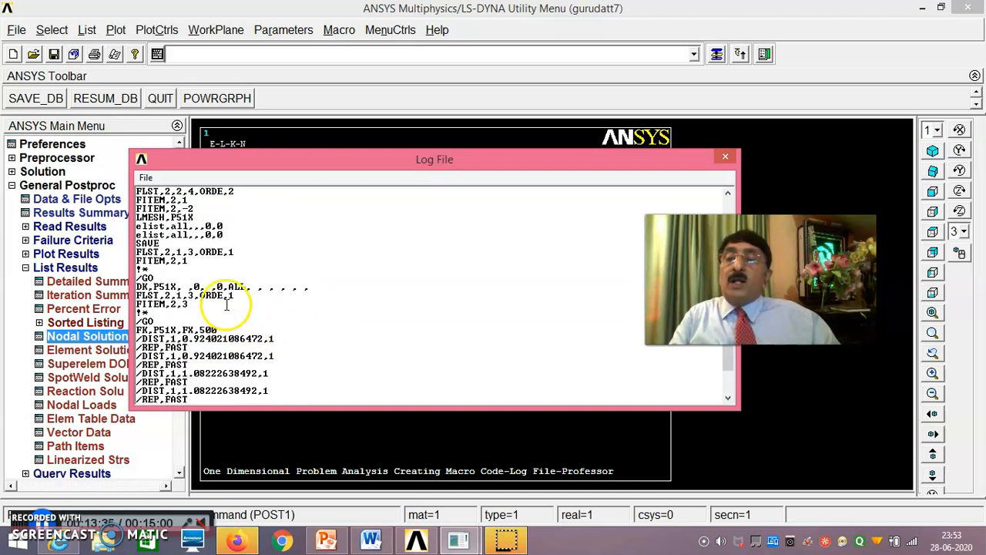
scroll(228, 303, up, 2)
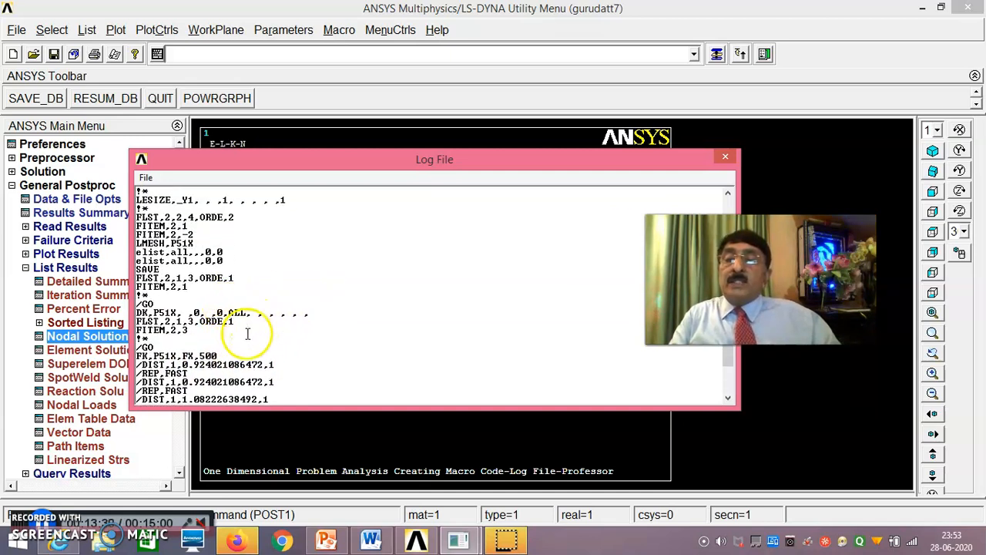
scroll(242, 326, down, 3)
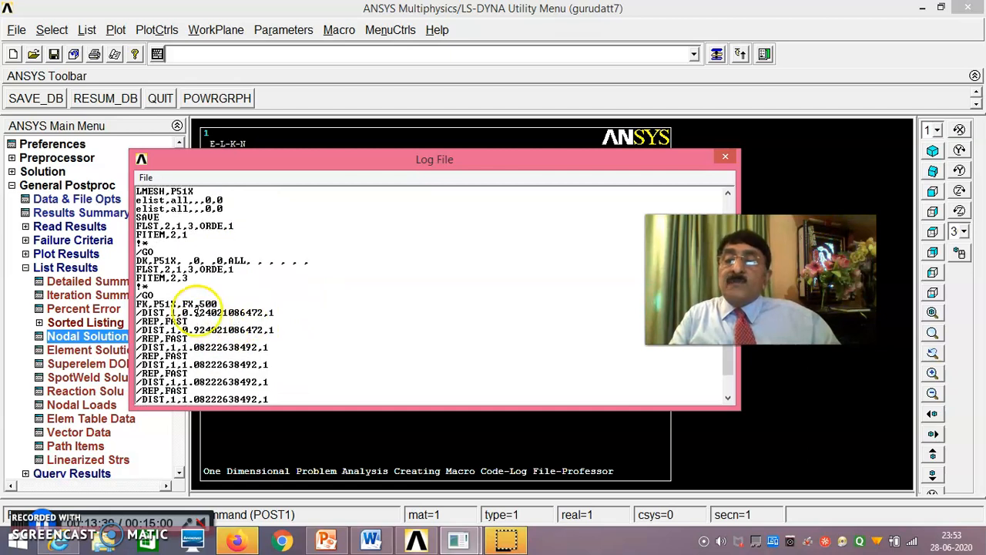
scroll(229, 297, up, 3)
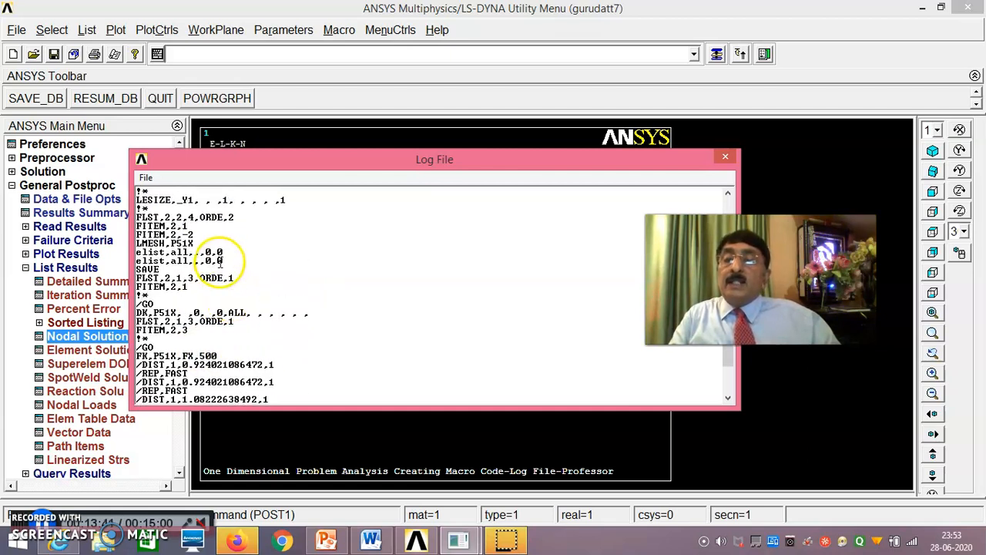
Review the log file from the line attribute and element size commands through PRNSOL,U,COMP, and close the listing
scroll(221, 262, up, 1)
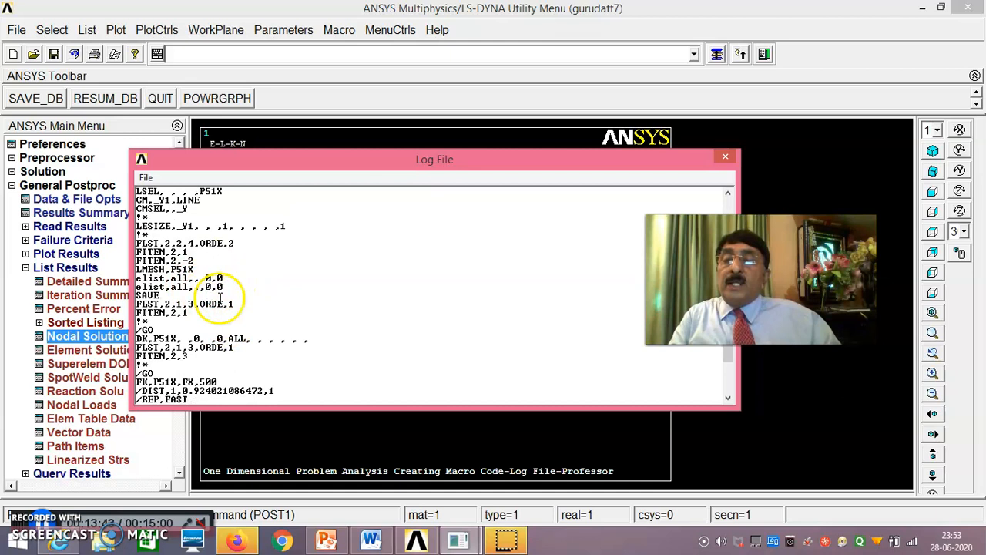
scroll(220, 297, up, 2)
scroll(223, 293, up, 5)
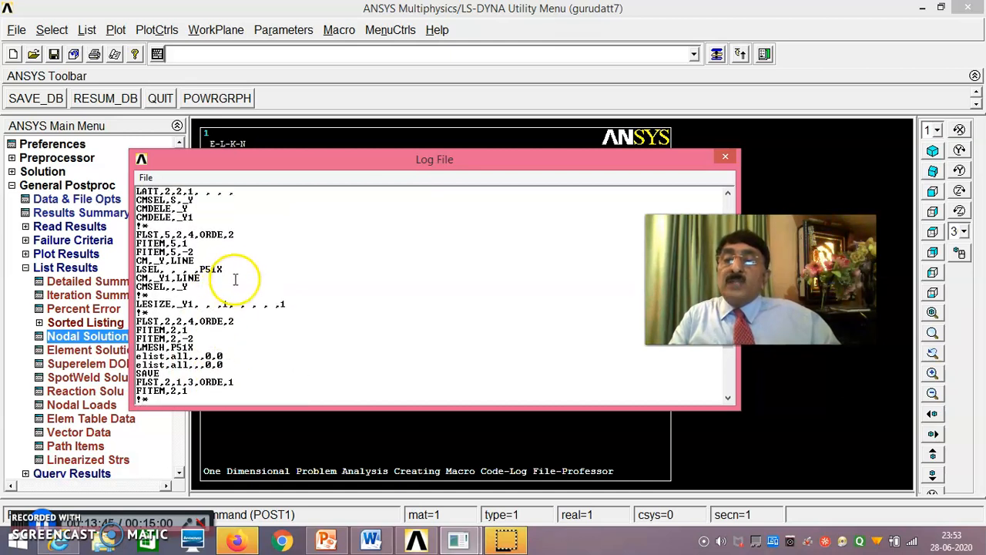
scroll(236, 278, up, 4)
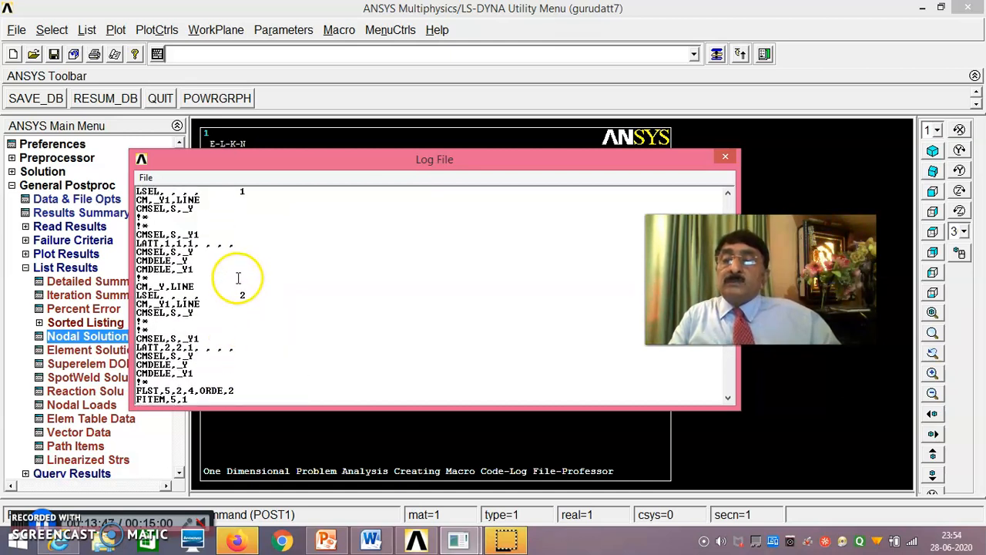
scroll(238, 279, down, 5)
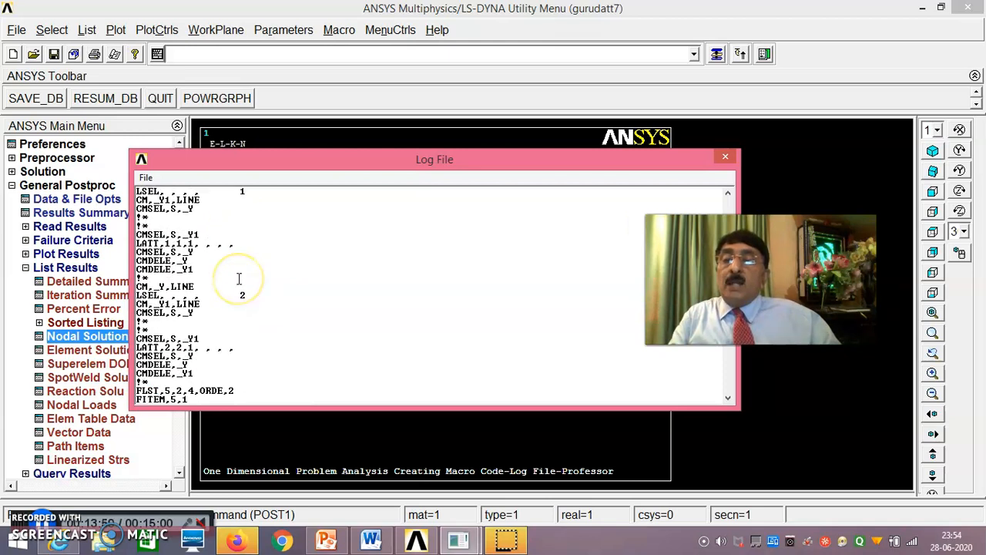
scroll(239, 278, down, 1)
click(271, 283)
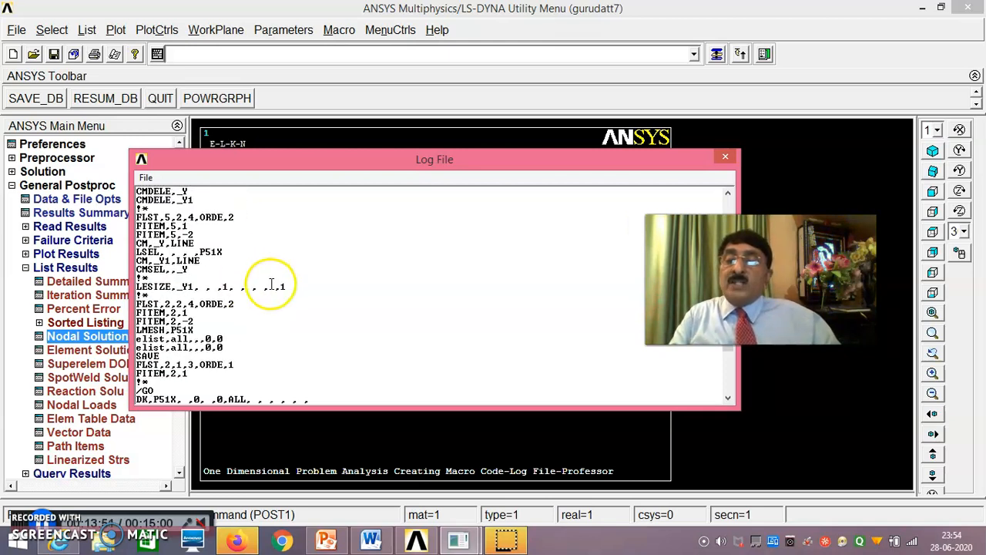
scroll(272, 284, down, 5)
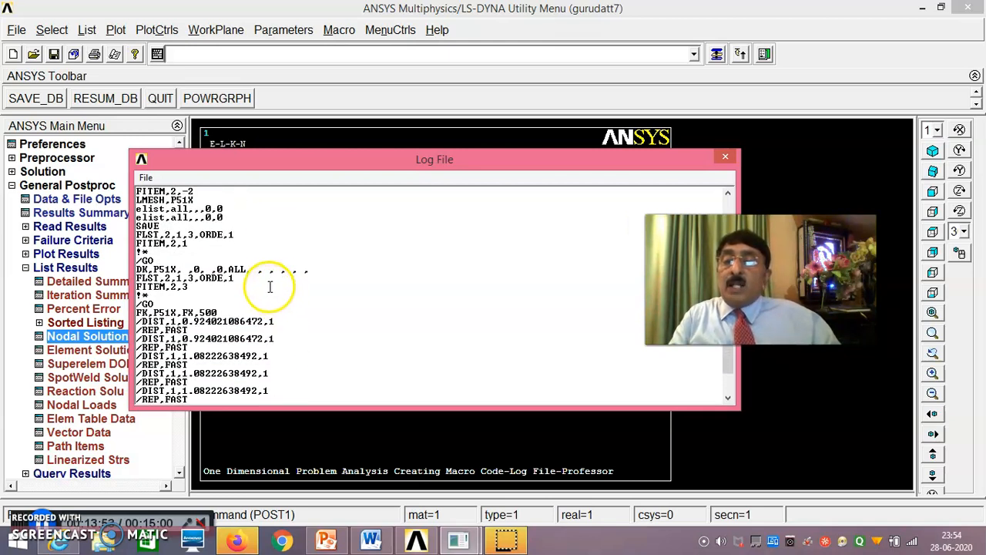
scroll(266, 293, down, 4)
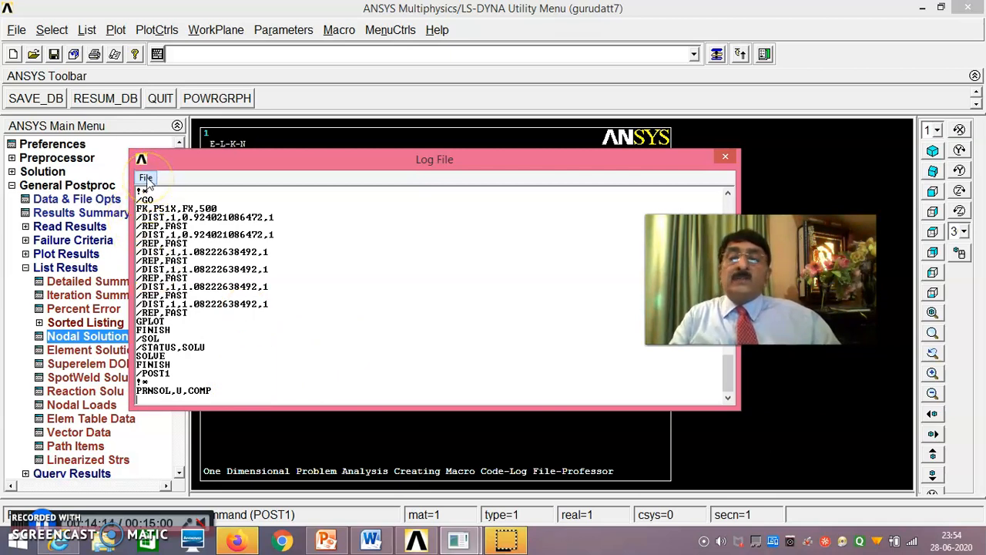
click(147, 179)
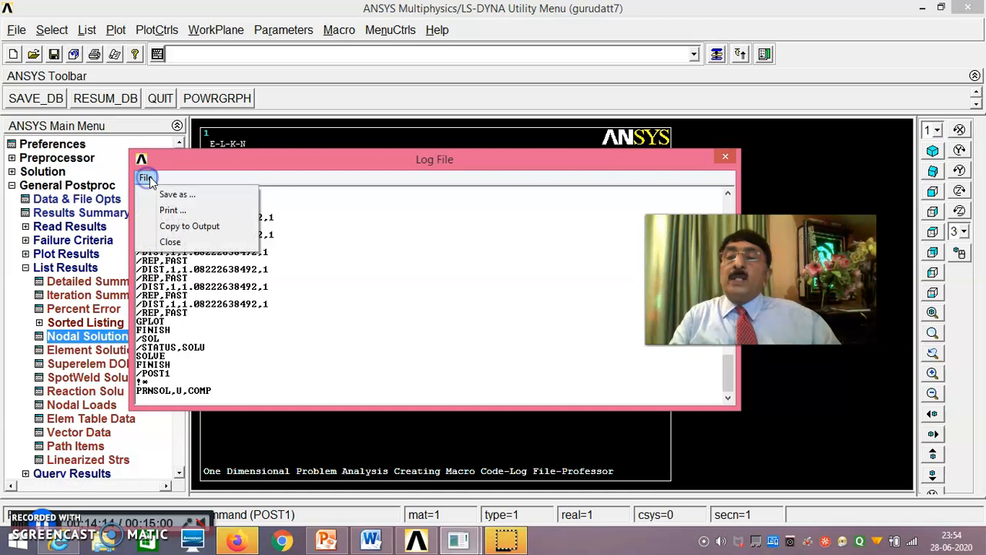
click(194, 244)
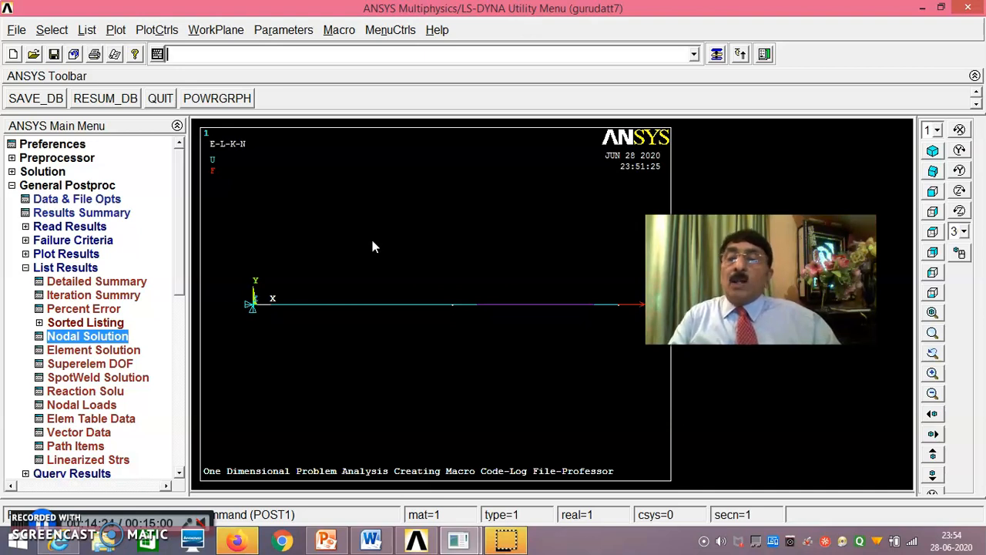
List the session log file again, select its text from /BATCH through PRNSOL,U,COMP, and switch to the Word document
click(16, 31)
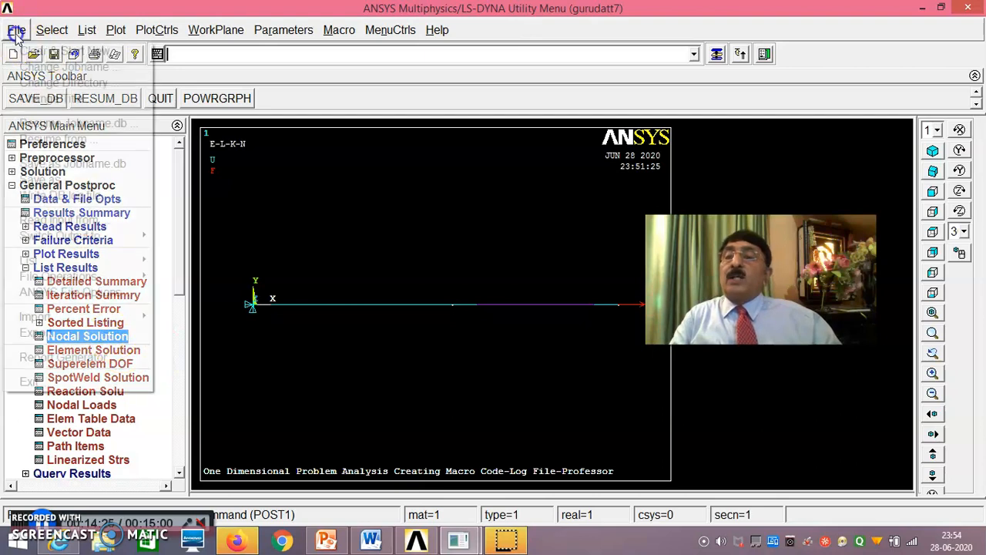
mouse_move(138, 260)
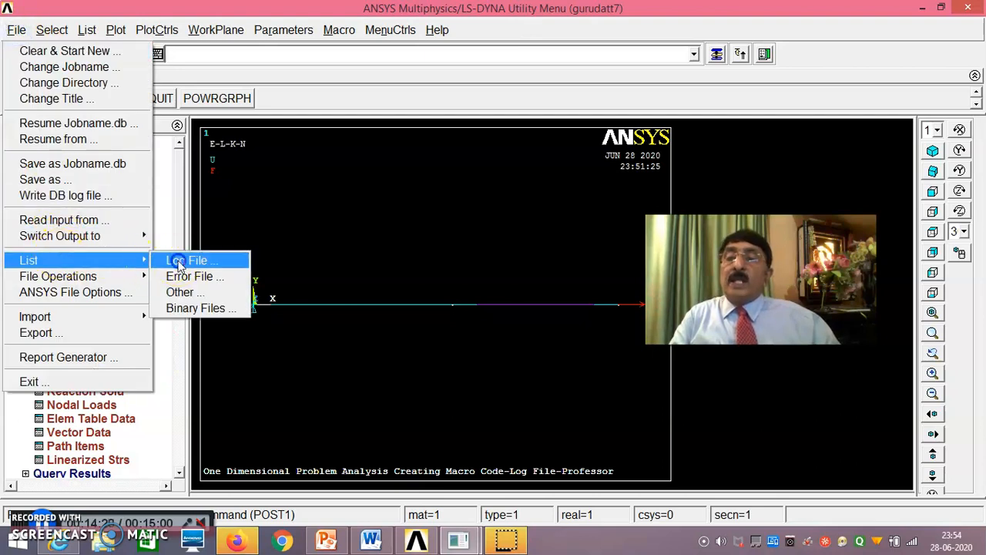
click(177, 262)
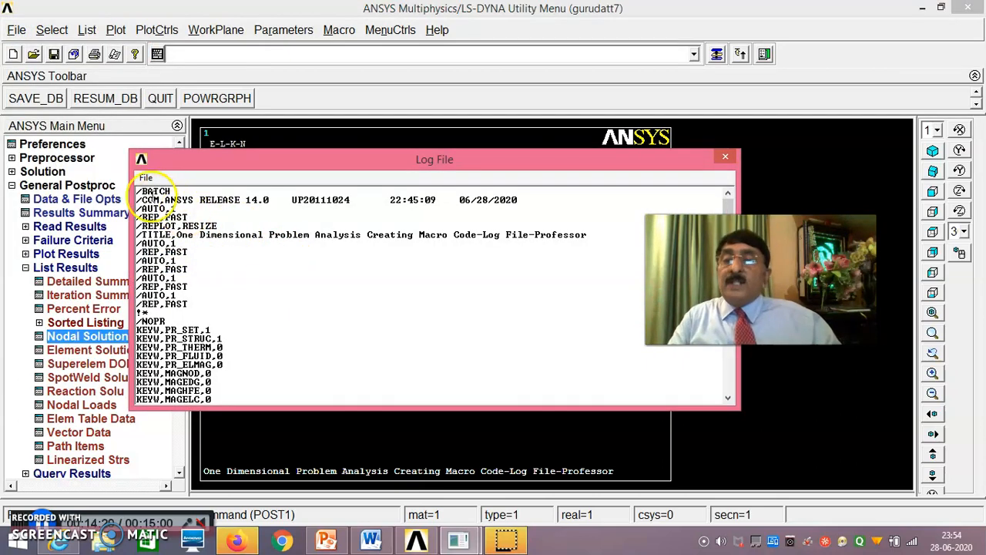
drag(137, 191, 240, 413)
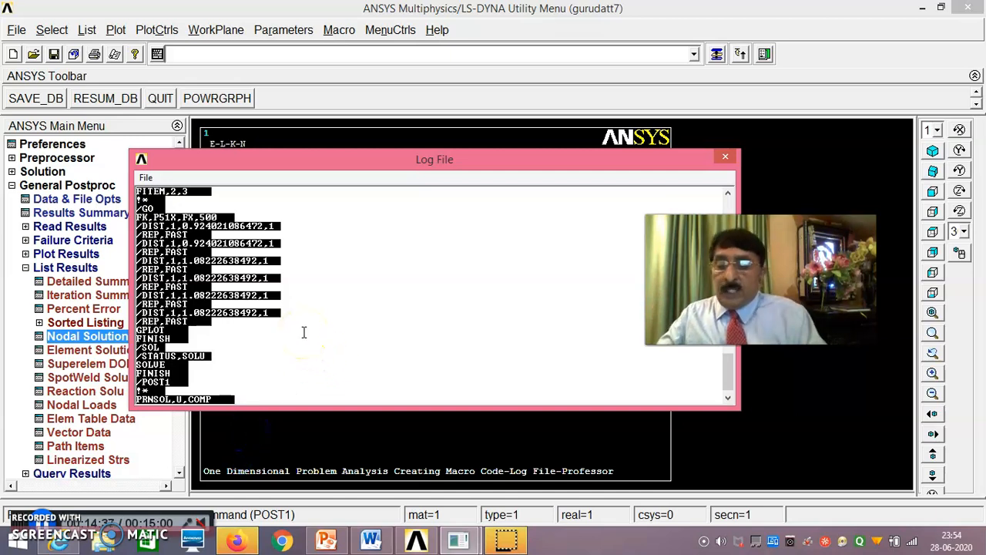
click(373, 528)
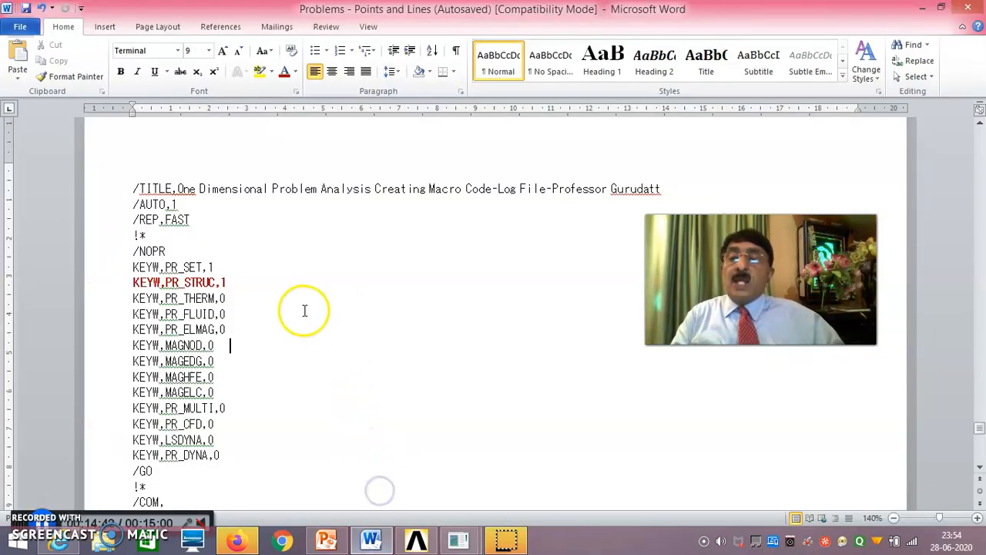